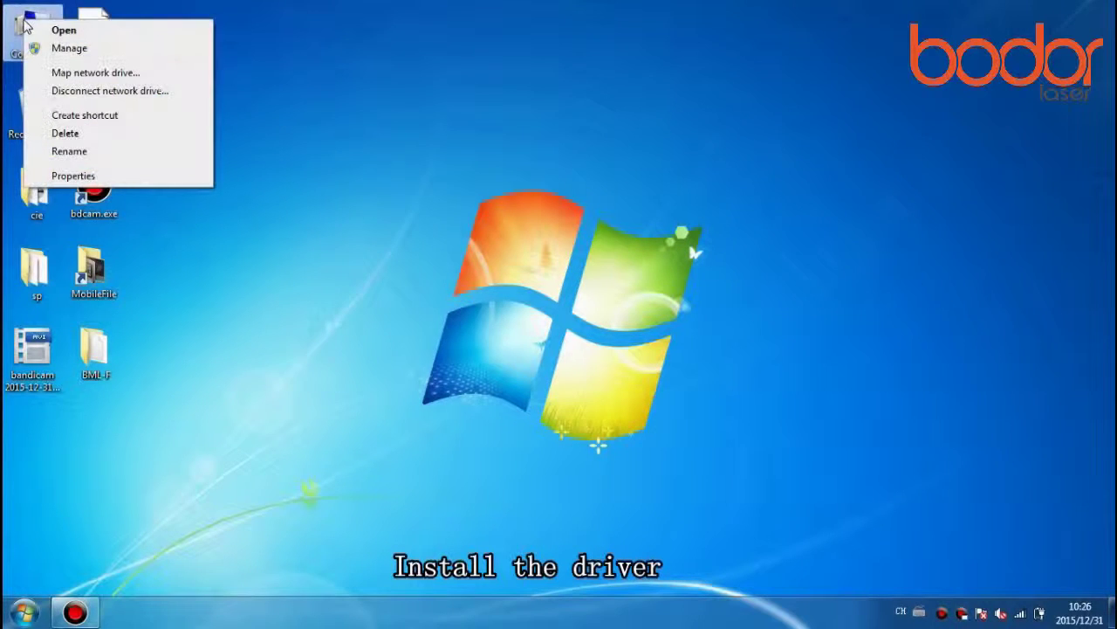
# Open Device Manager in Computer Management and start updating the driver software of the USBLMCV2 device
pyautogui.click(68, 49)
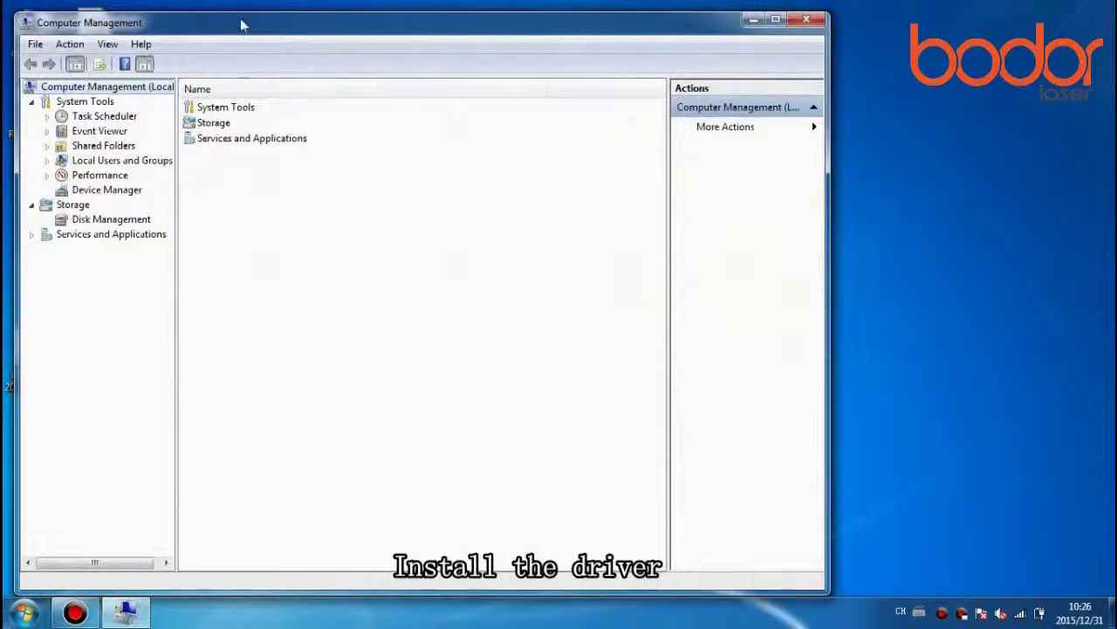
pyautogui.click(107, 190)
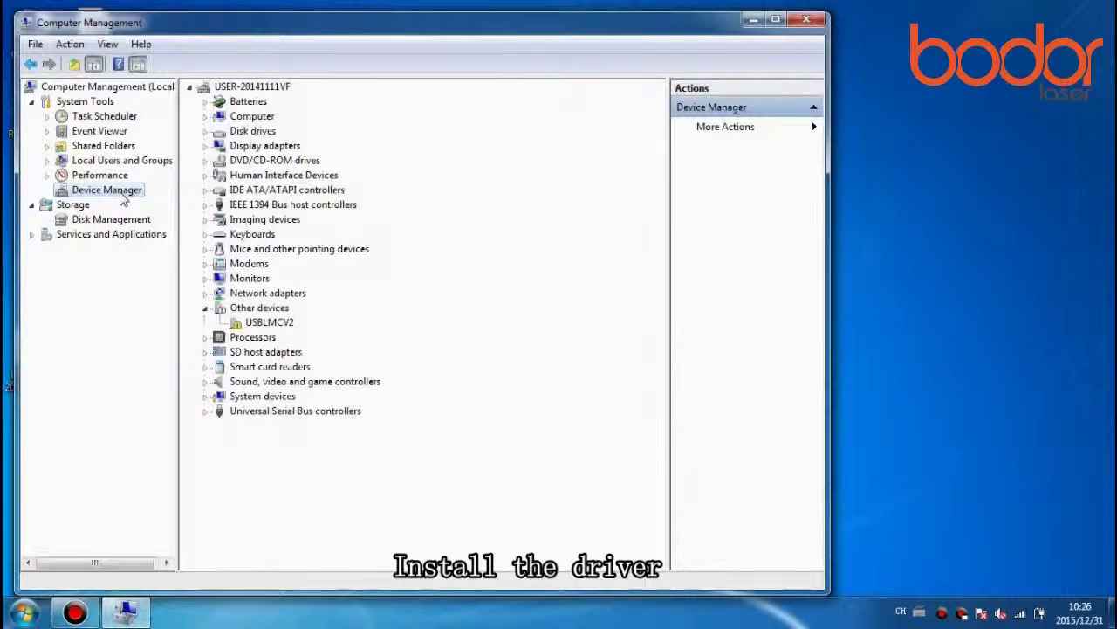
pyautogui.click(288, 325)
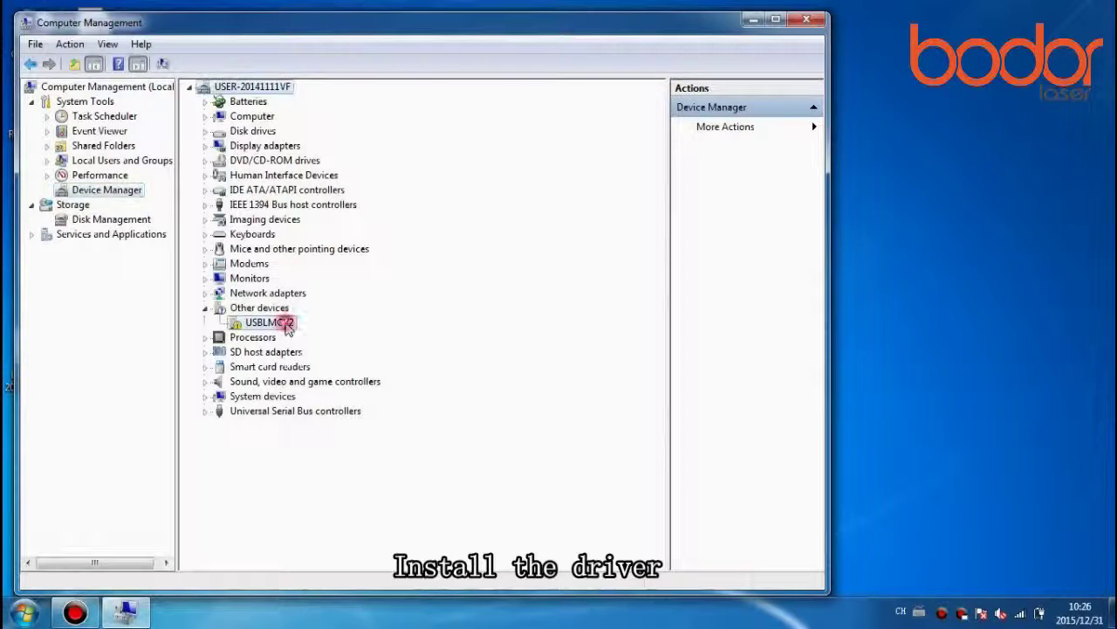
pyautogui.rightClick(291, 326)
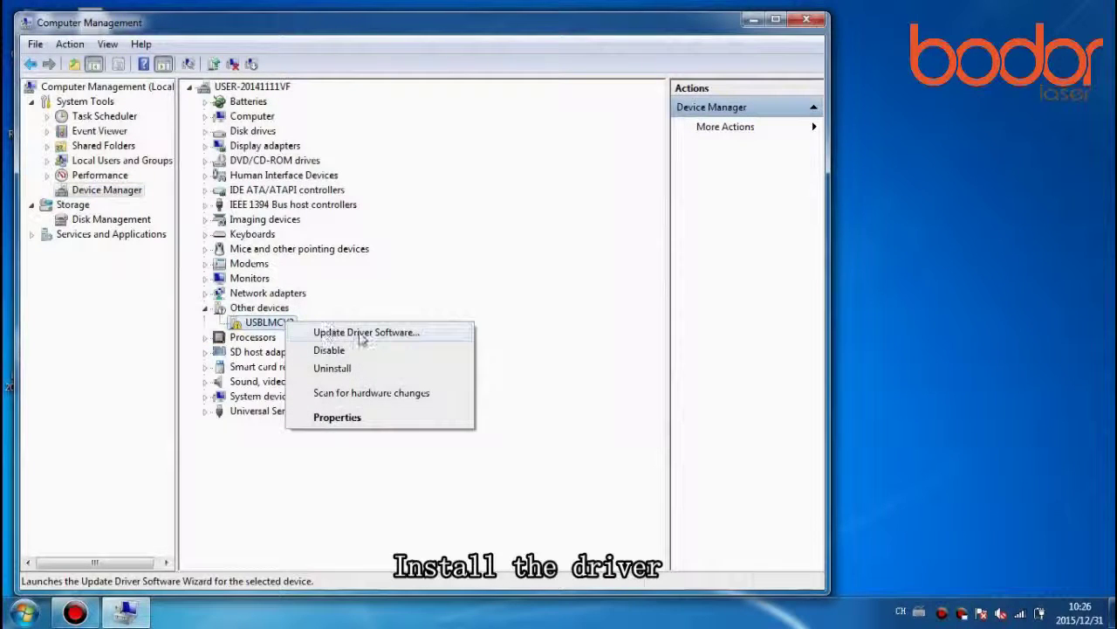
pyautogui.click(361, 333)
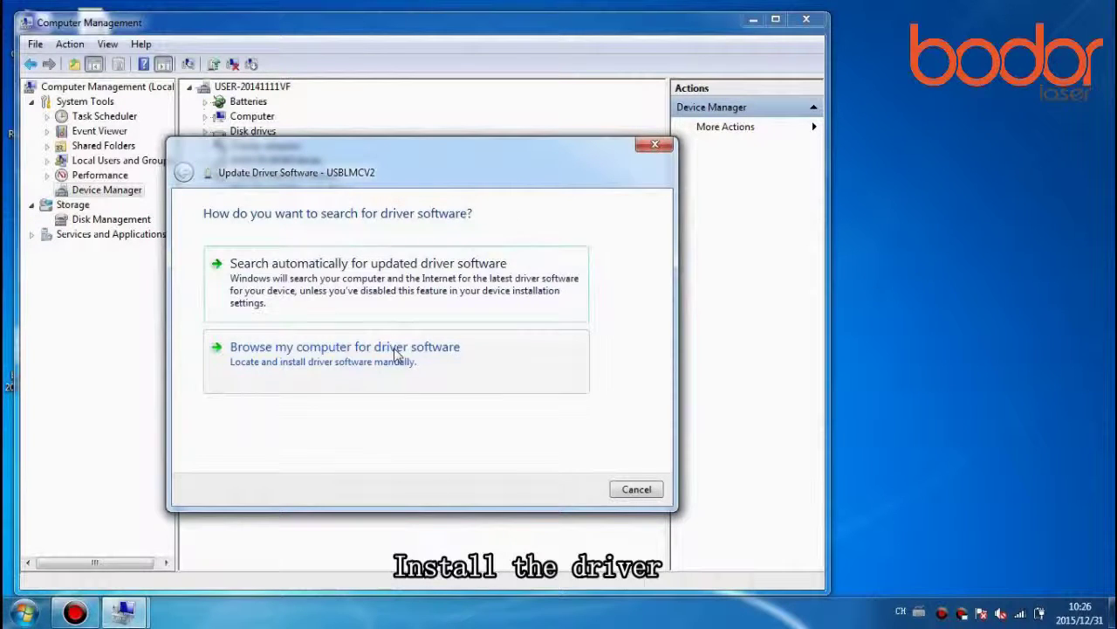
# Choose to browse the computer for driver software and select the JCZDriverAllInOne folder inside BML-F\Drives
pyautogui.click(398, 353)
pyautogui.click(556, 274)
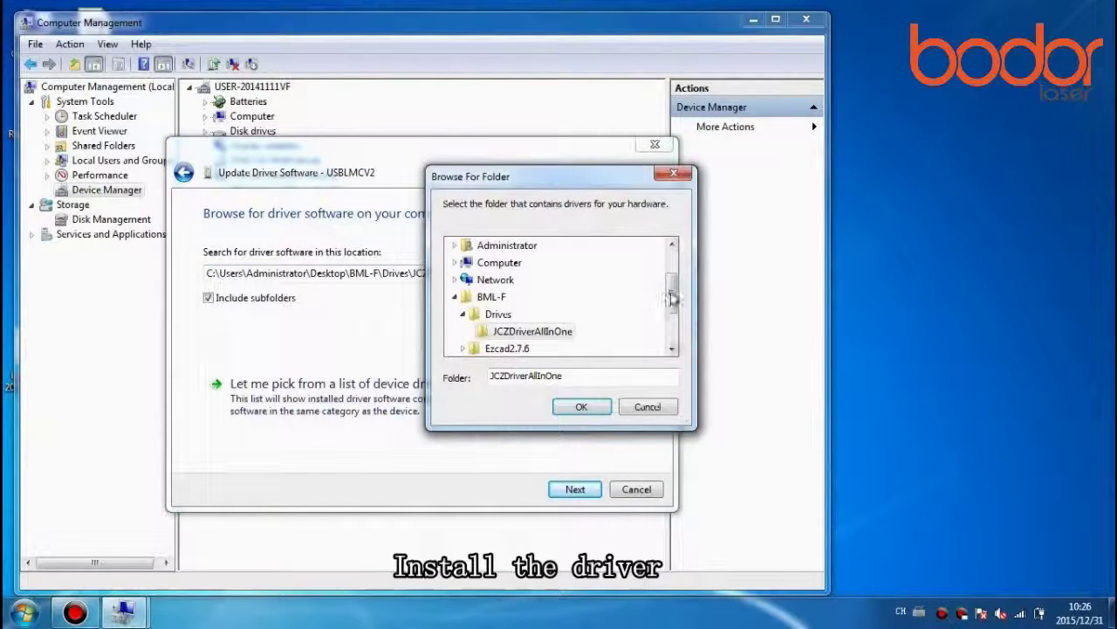
pyautogui.moveTo(672, 298)
pyautogui.mouseDown()
pyautogui.moveTo(677, 274)
pyautogui.moveTo(677, 300)
pyautogui.mouseUp()
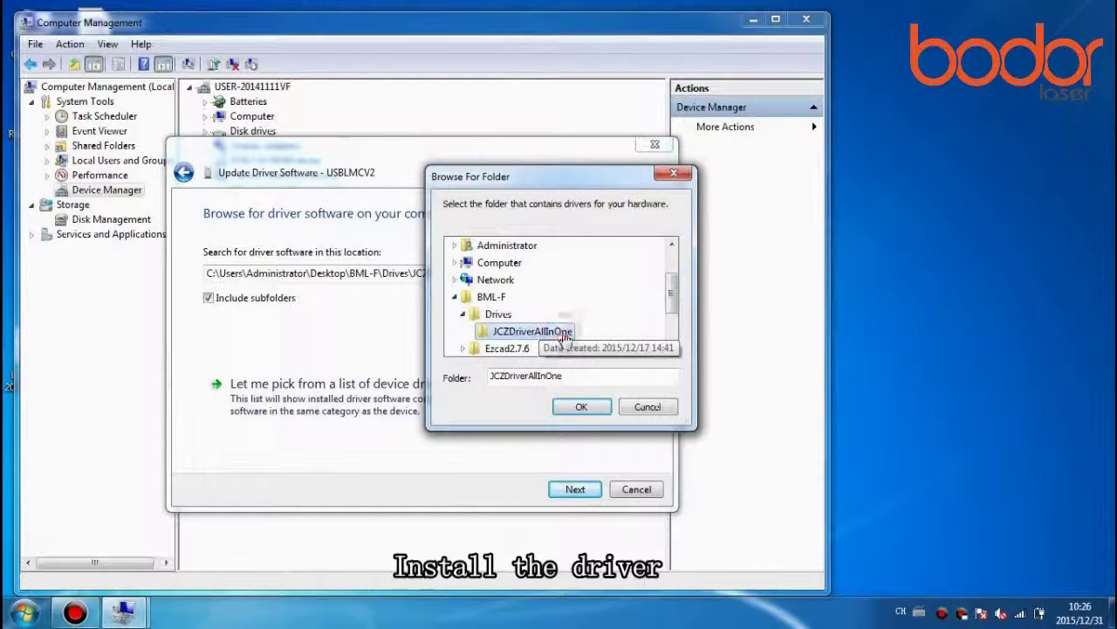
pyautogui.click(582, 408)
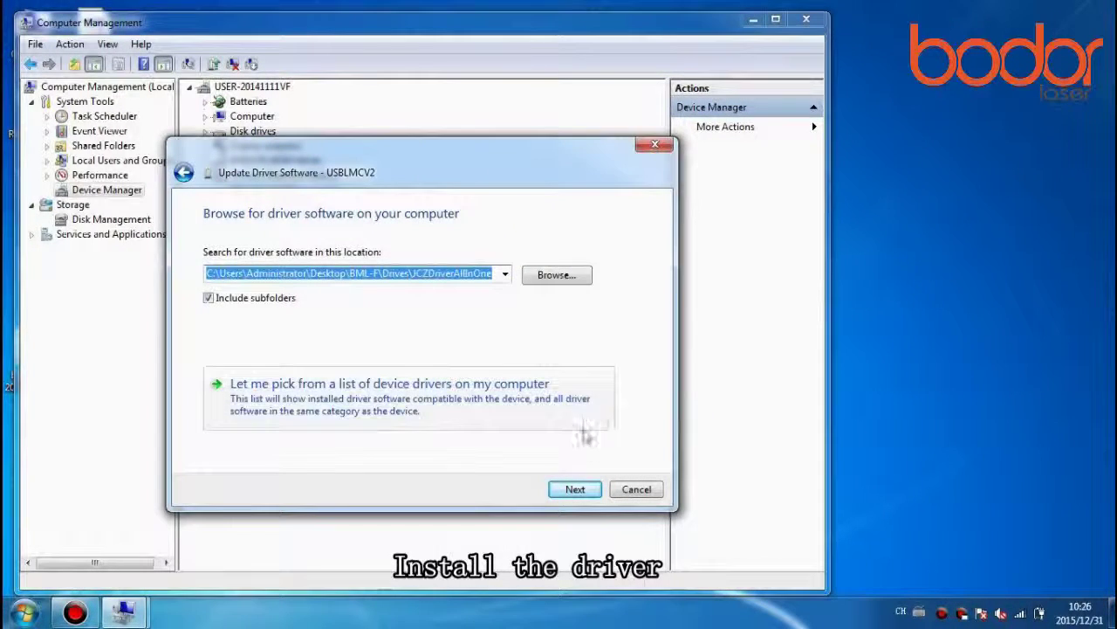
# Install the device software from the chosen folder, approve its publisher, and close the wizard and Computer Management
pyautogui.click(576, 489)
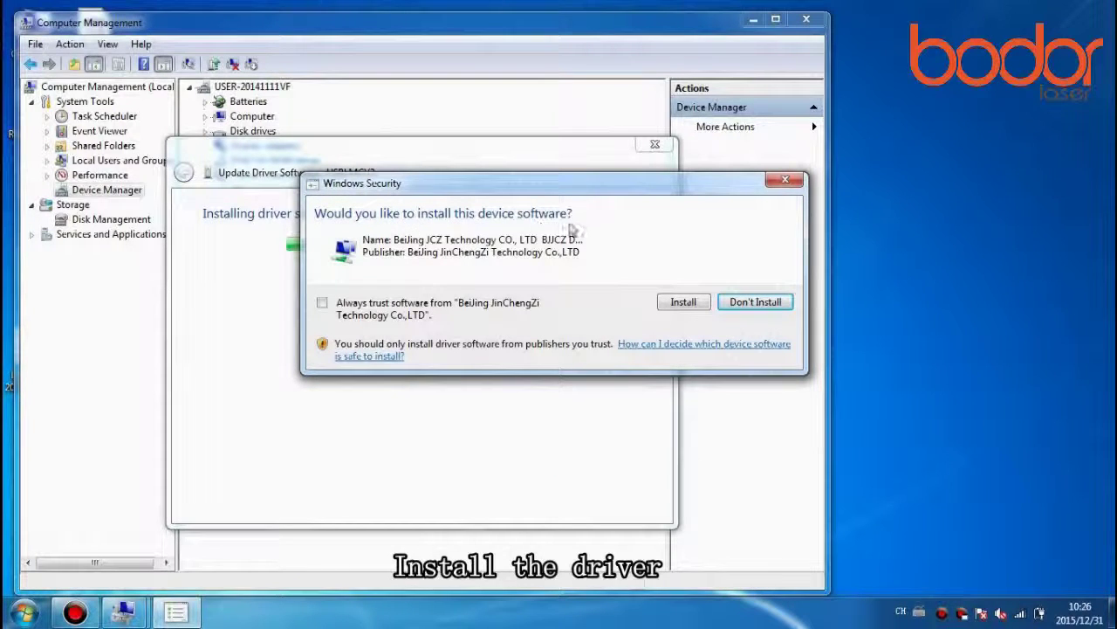
pyautogui.click(690, 308)
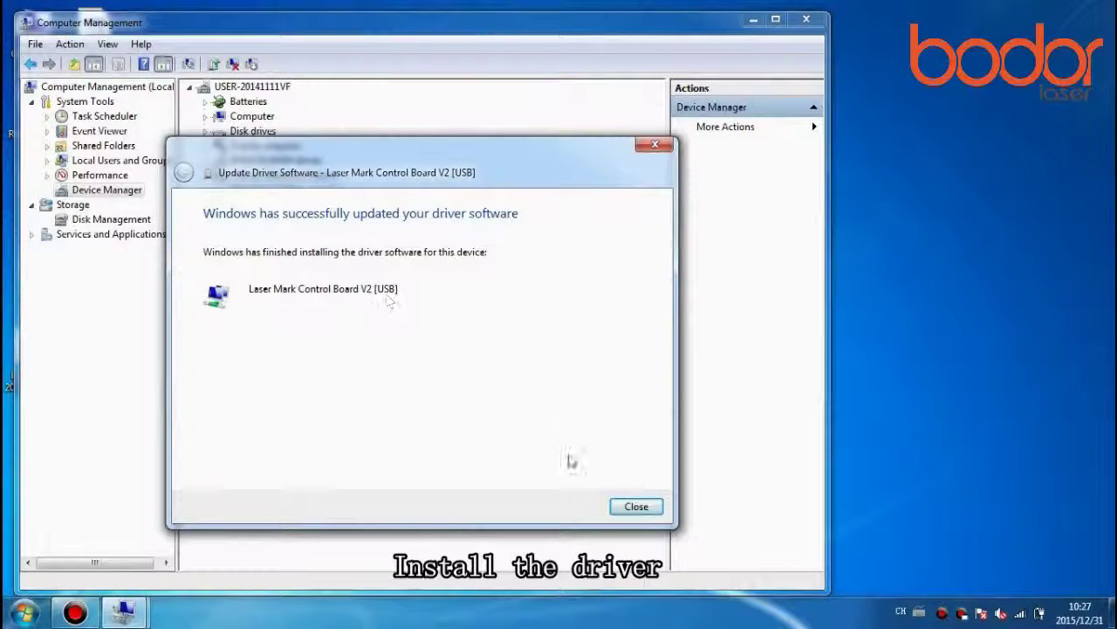
pyautogui.click(636, 507)
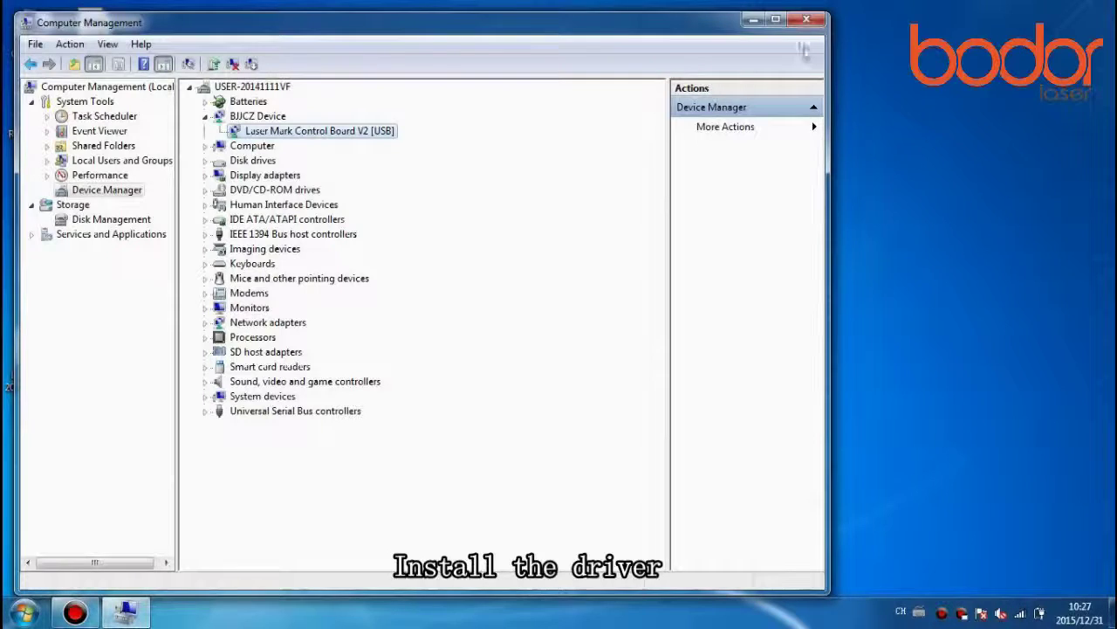
pyautogui.click(809, 21)
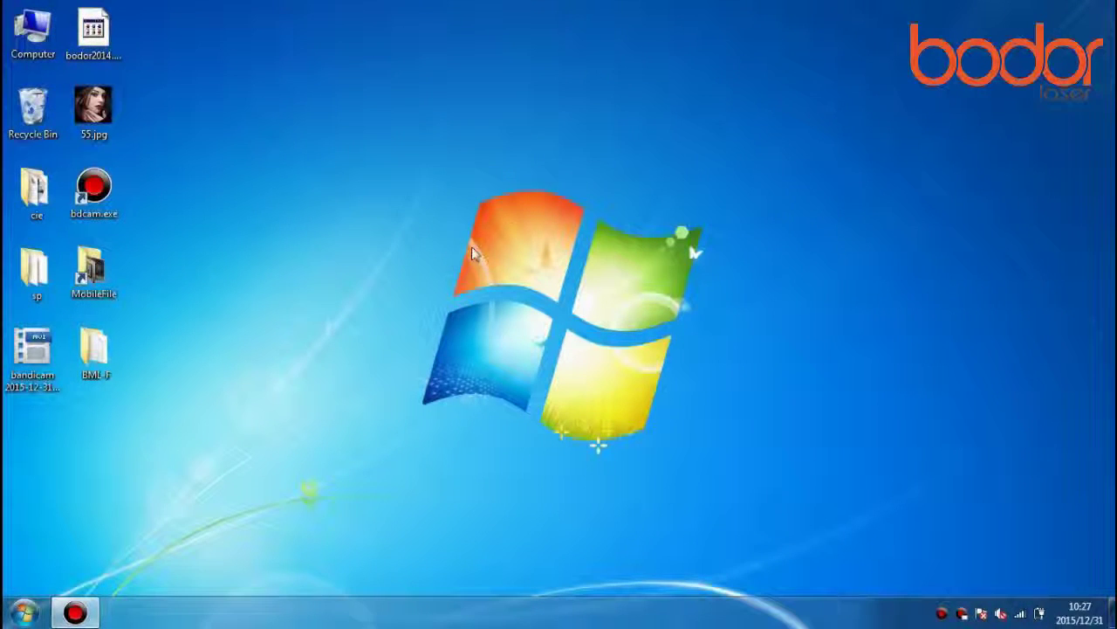
# Open the Ezcad2.7.6 folder inside the BML-F folder on the desktop
pyautogui.doubleClick(94, 349)
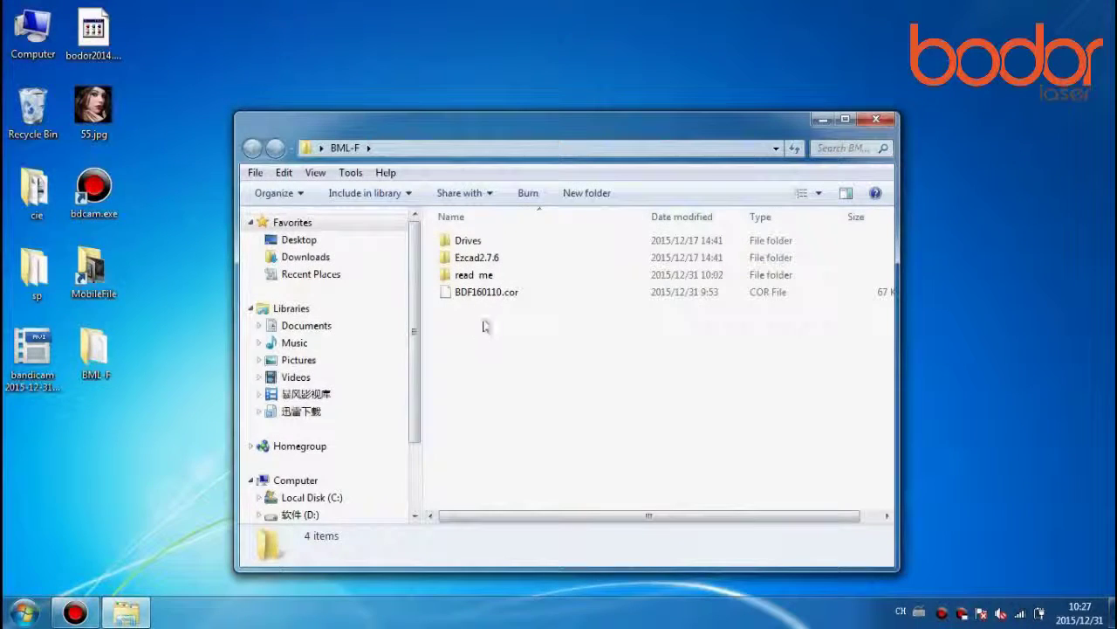
pyautogui.click(489, 256)
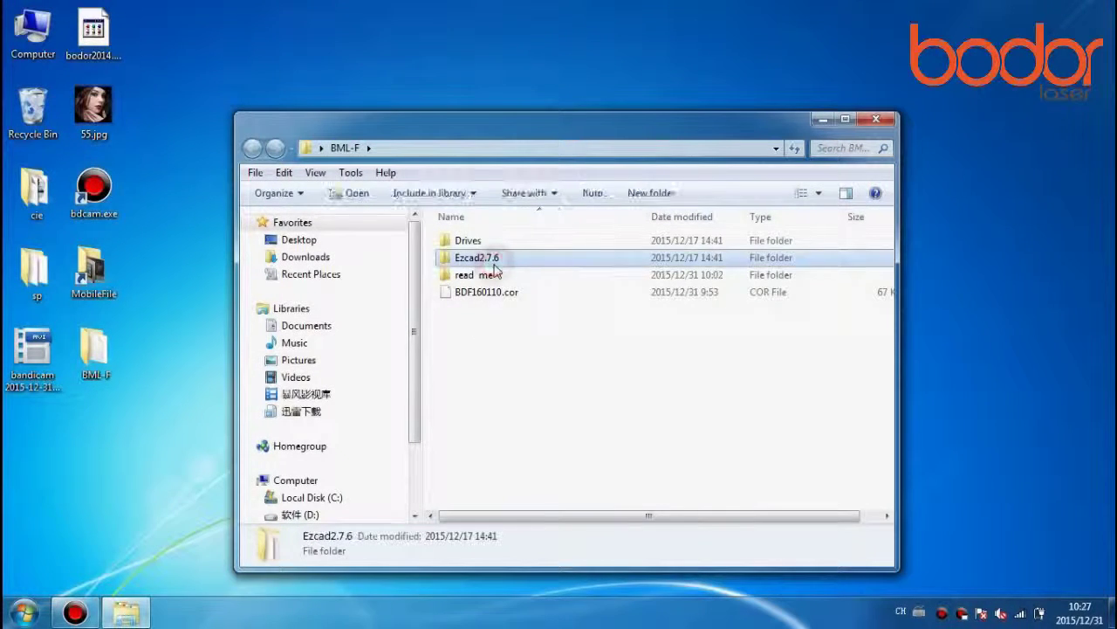
pyautogui.doubleClick(493, 256)
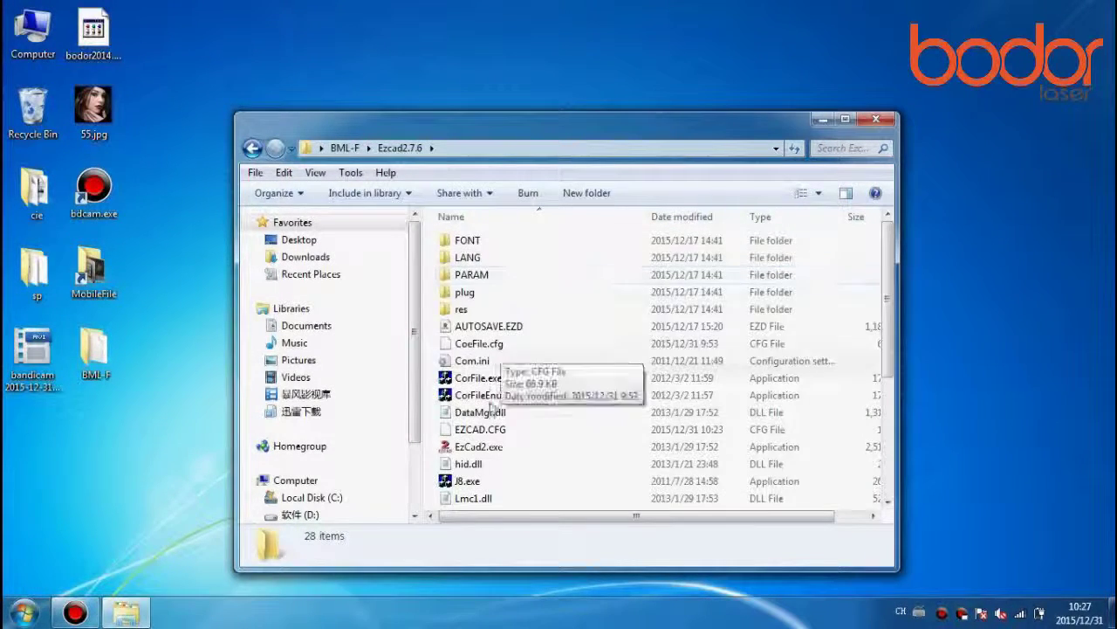
# Set EzCad2.exe to run in compatibility mode for Windows XP (Service Pack 3) and apply the properties
pyautogui.click(485, 448)
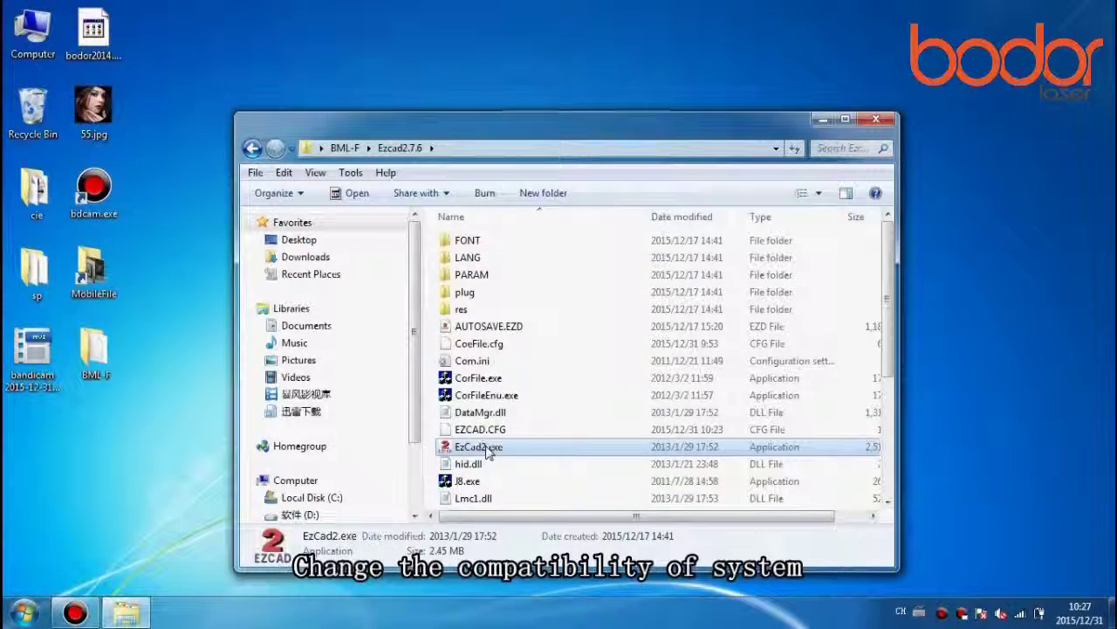
pyautogui.rightClick(488, 452)
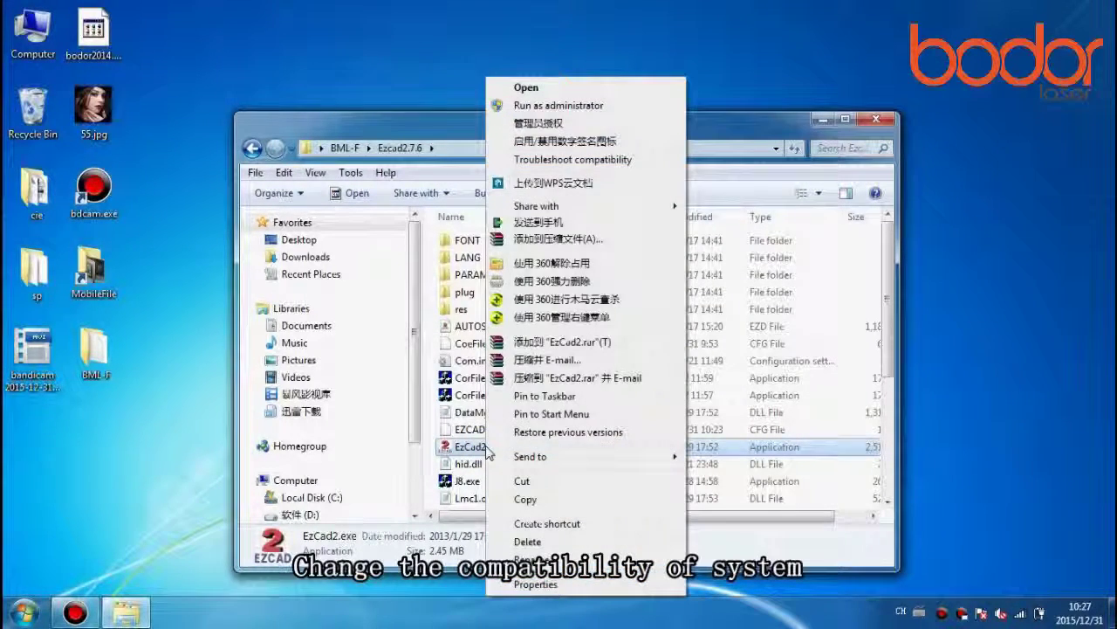
pyautogui.click(572, 589)
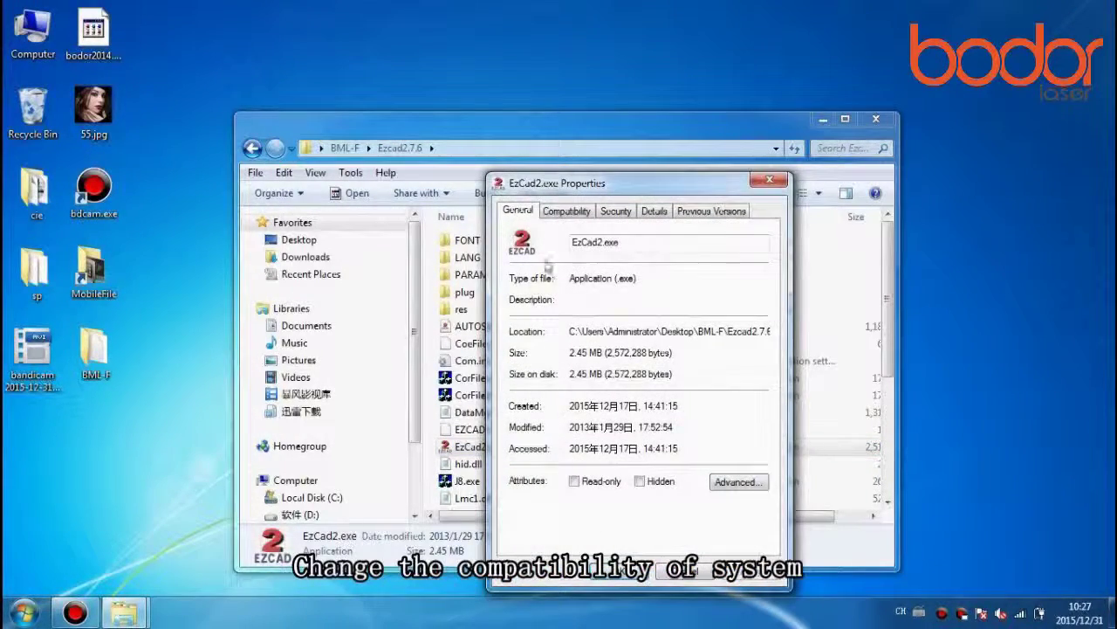
pyautogui.click(566, 213)
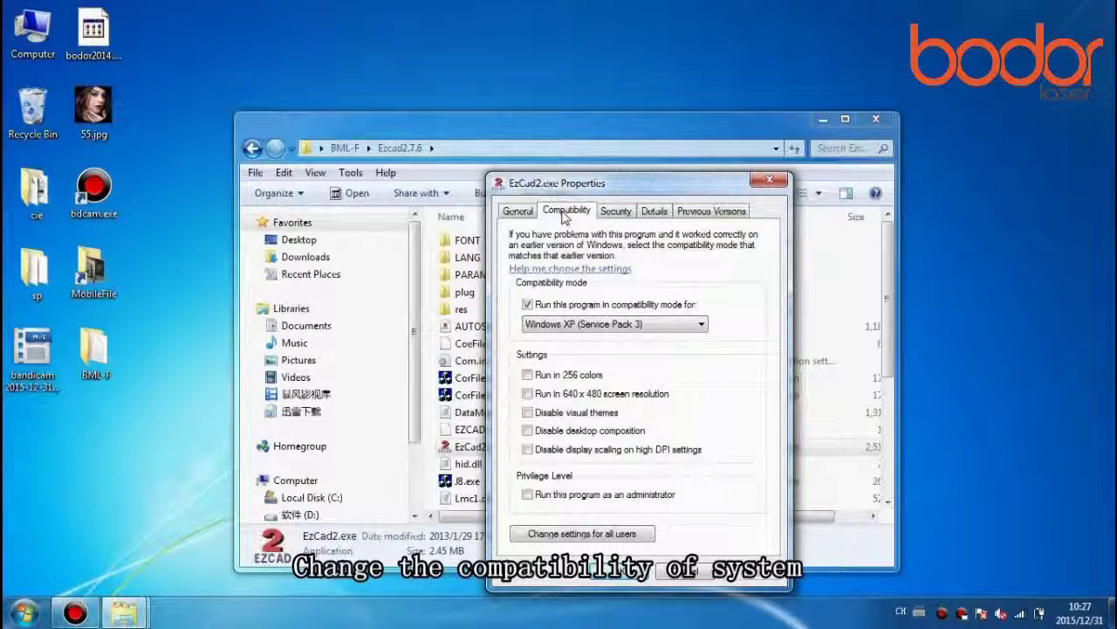
pyautogui.click(528, 304)
pyautogui.click(527, 304)
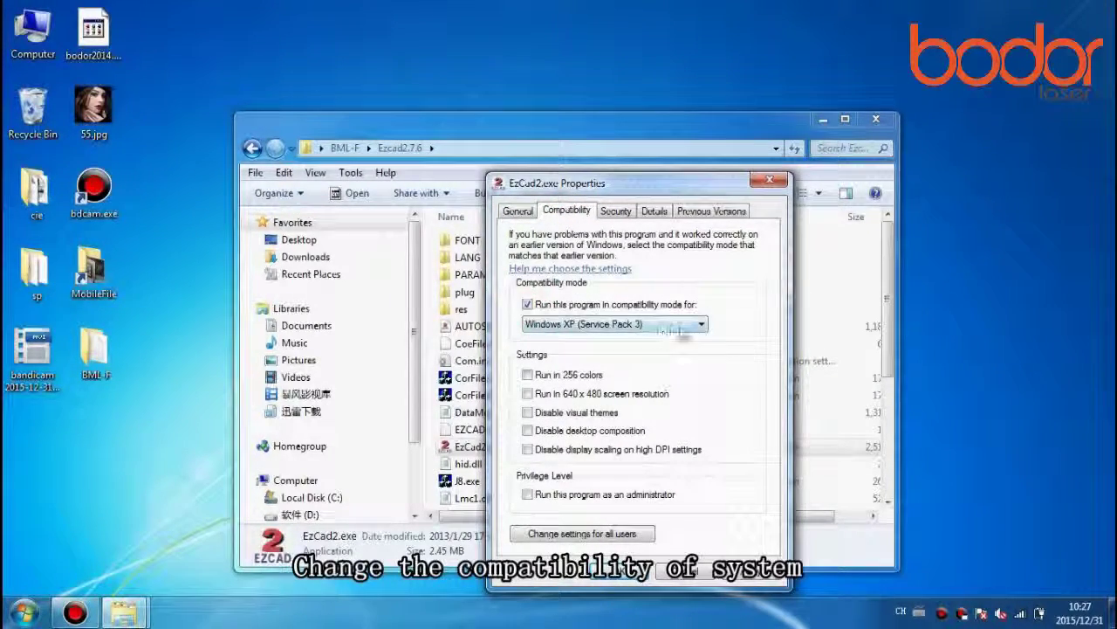
pyautogui.click(701, 323)
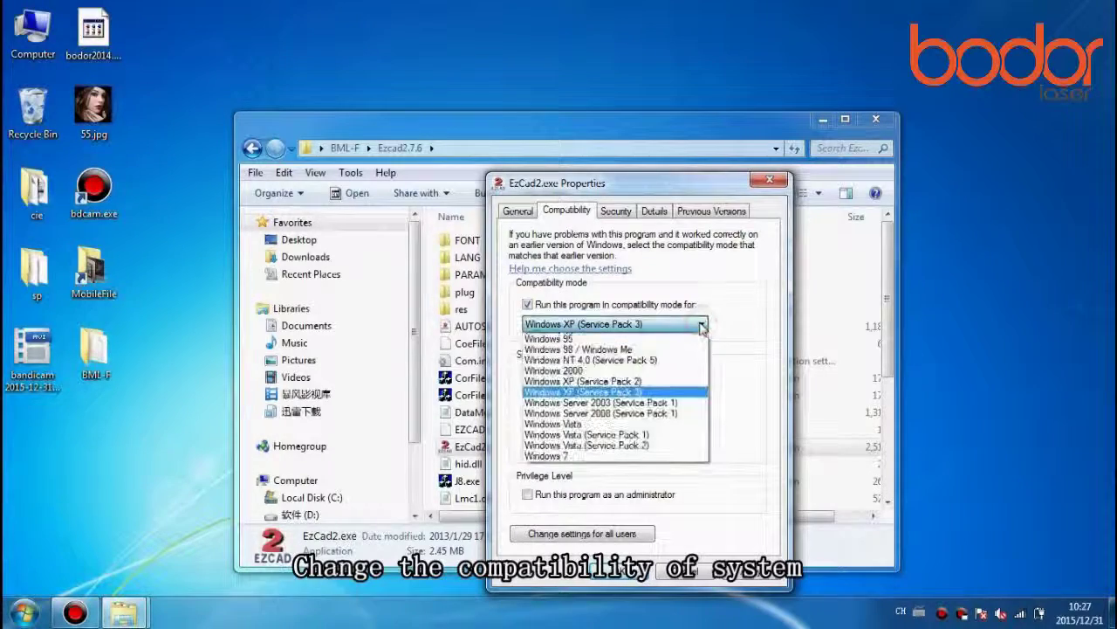
pyautogui.click(664, 391)
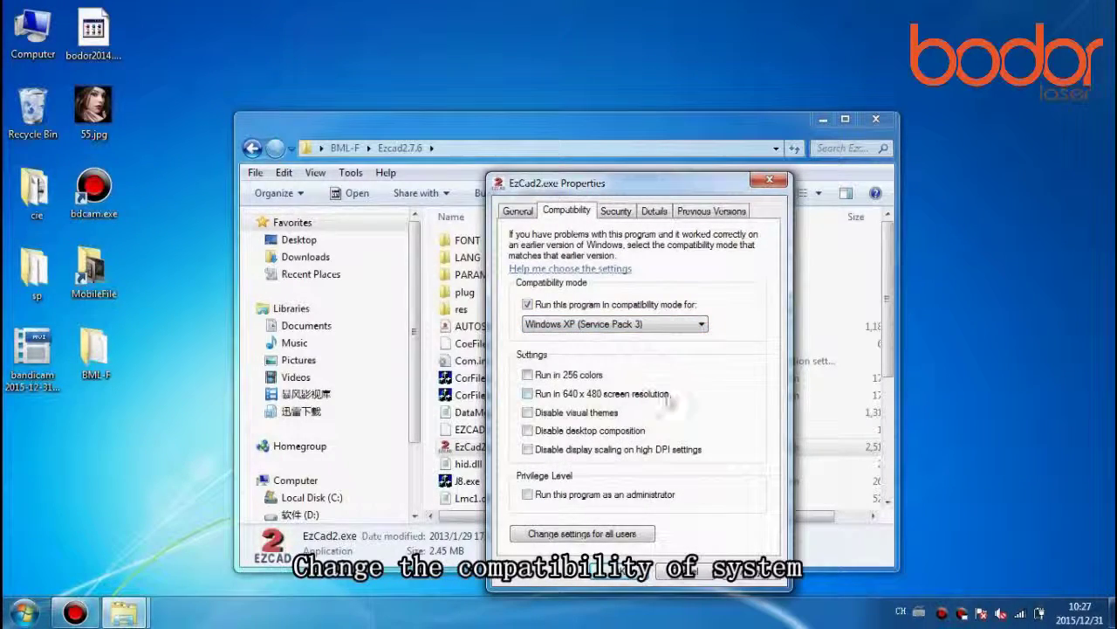
pyautogui.click(618, 577)
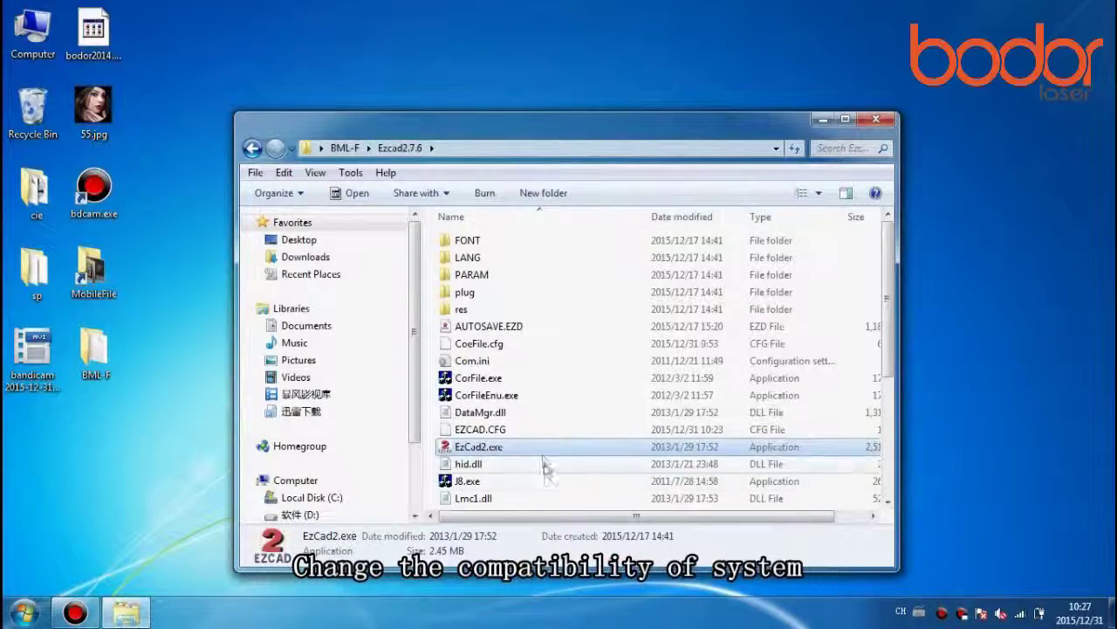
# Launch EzCad2.exe, restore its window to a smaller size, and fit the whole work area in view
pyautogui.doubleClick(543, 448)
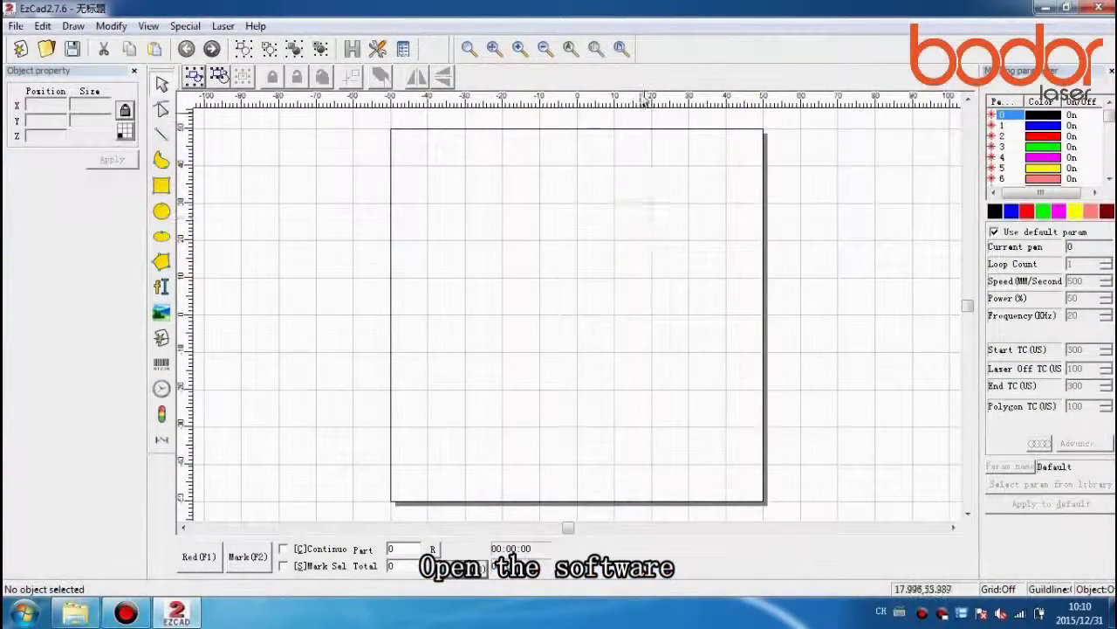
pyautogui.doubleClick(632, 7)
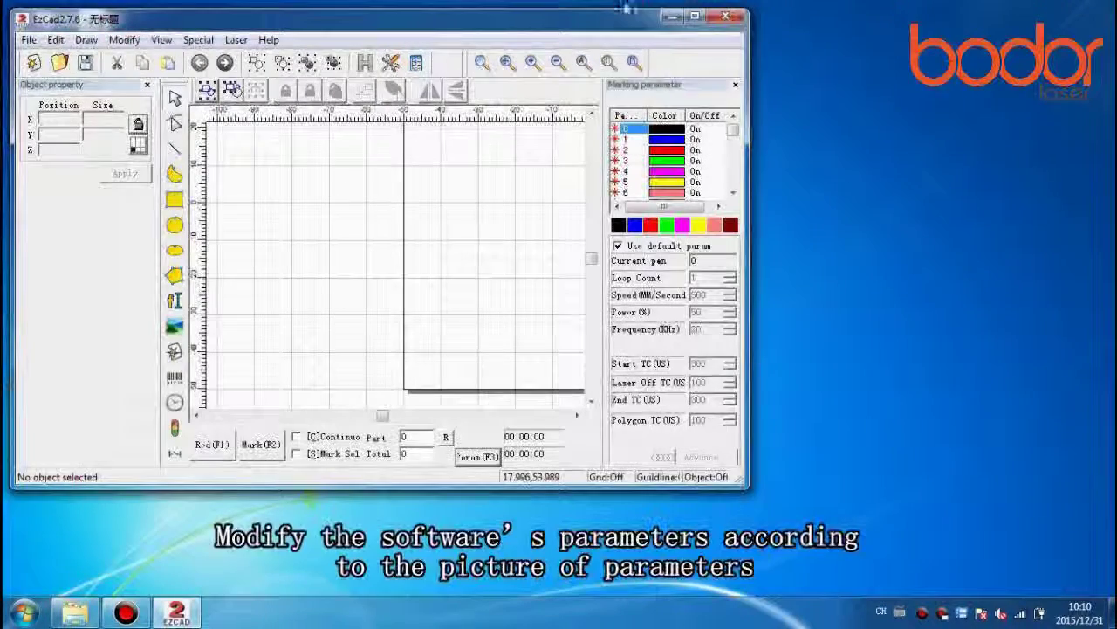
pyautogui.click(635, 64)
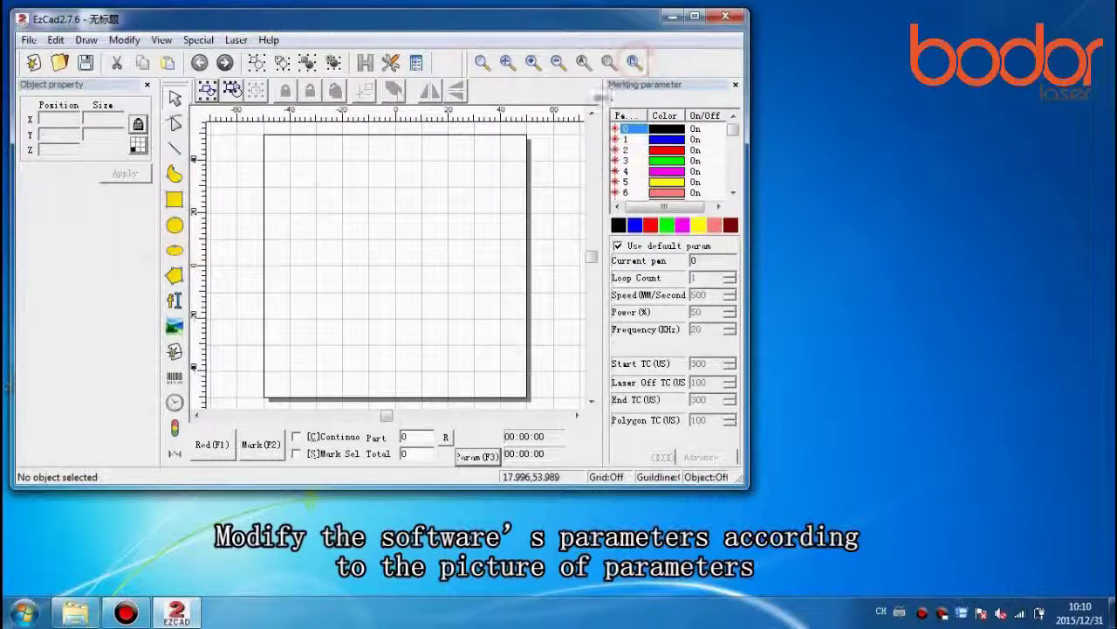
# Open the marking parameter configuration and place the reference picture 1.jpg from the BML-F read me folder beside it
pyautogui.click(469, 458)
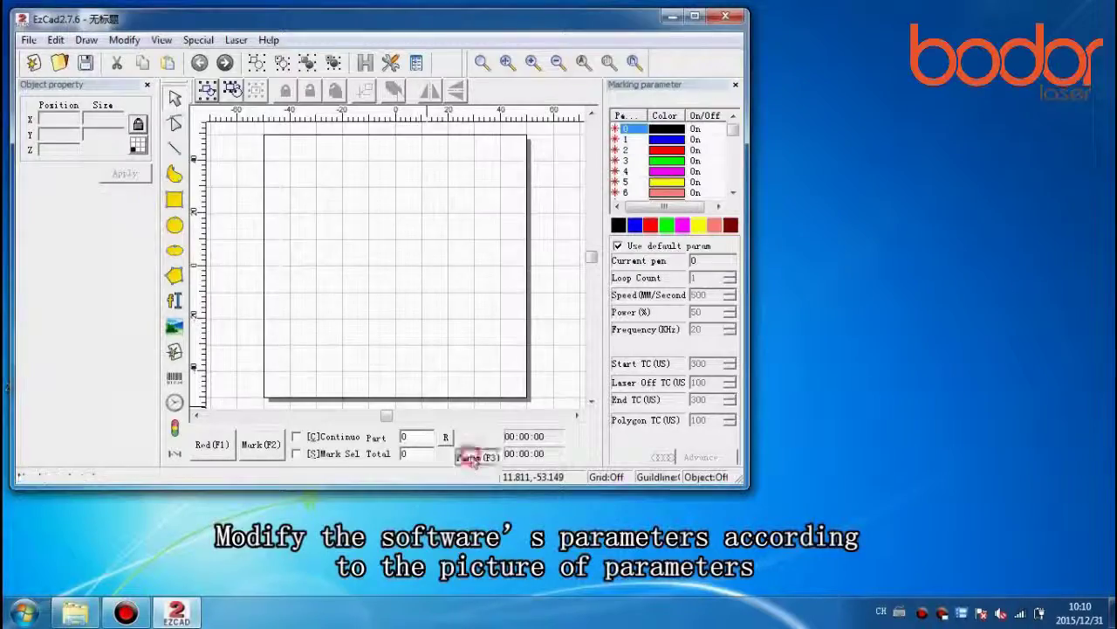
pyautogui.moveTo(327, 17); pyautogui.dragTo(208, 34)
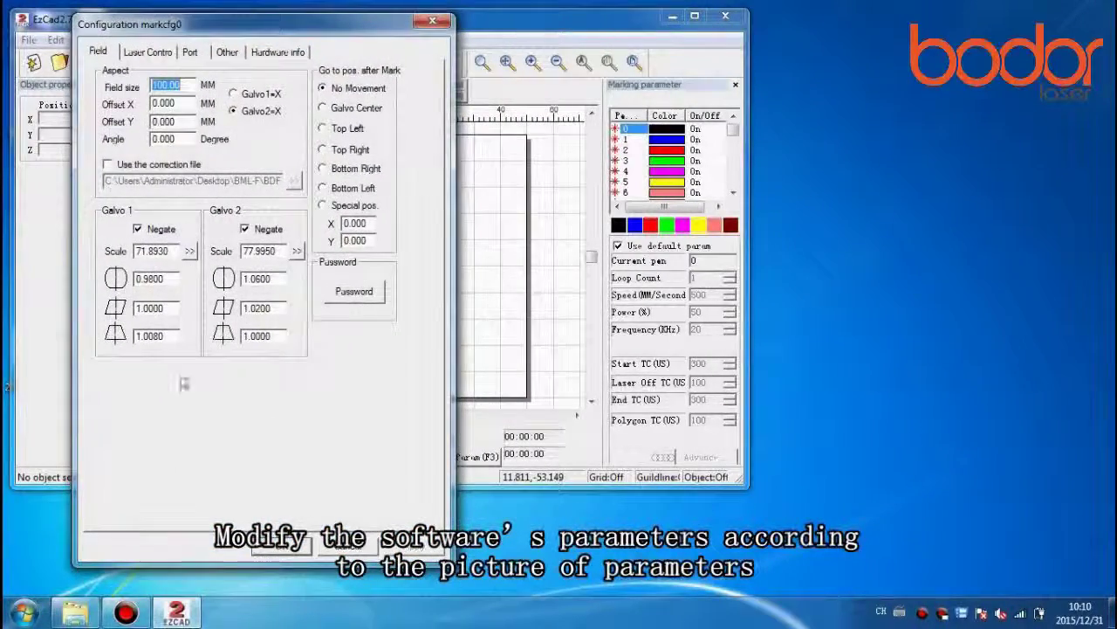
pyautogui.click(74, 611)
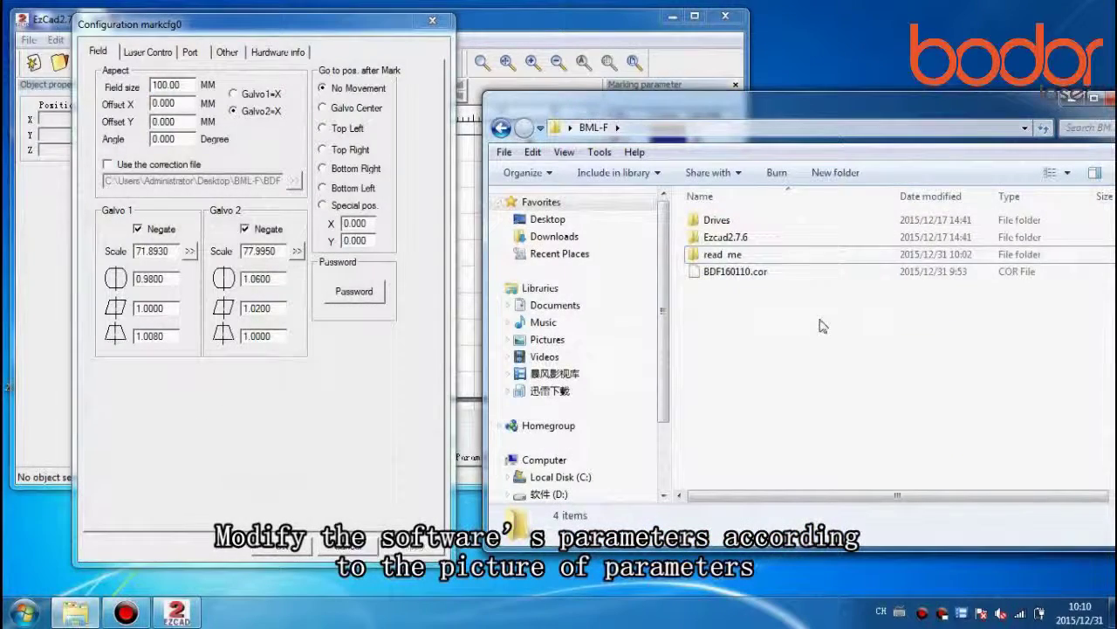
pyautogui.doubleClick(732, 254)
pyautogui.click(732, 228)
pyautogui.doubleClick(729, 228)
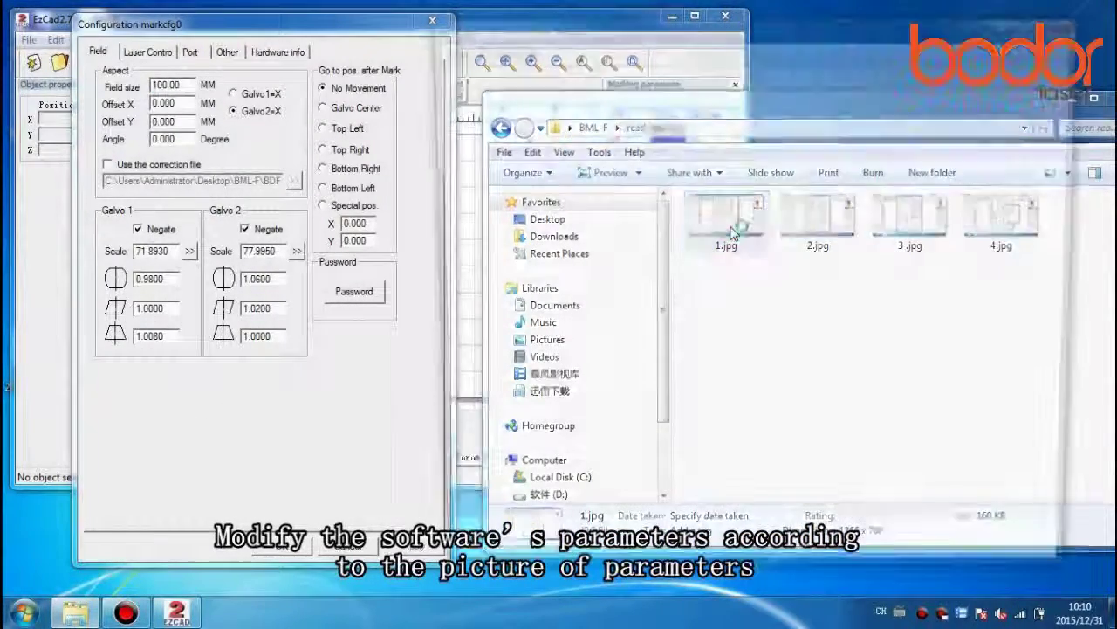
pyautogui.scroll(1, 784, 186)
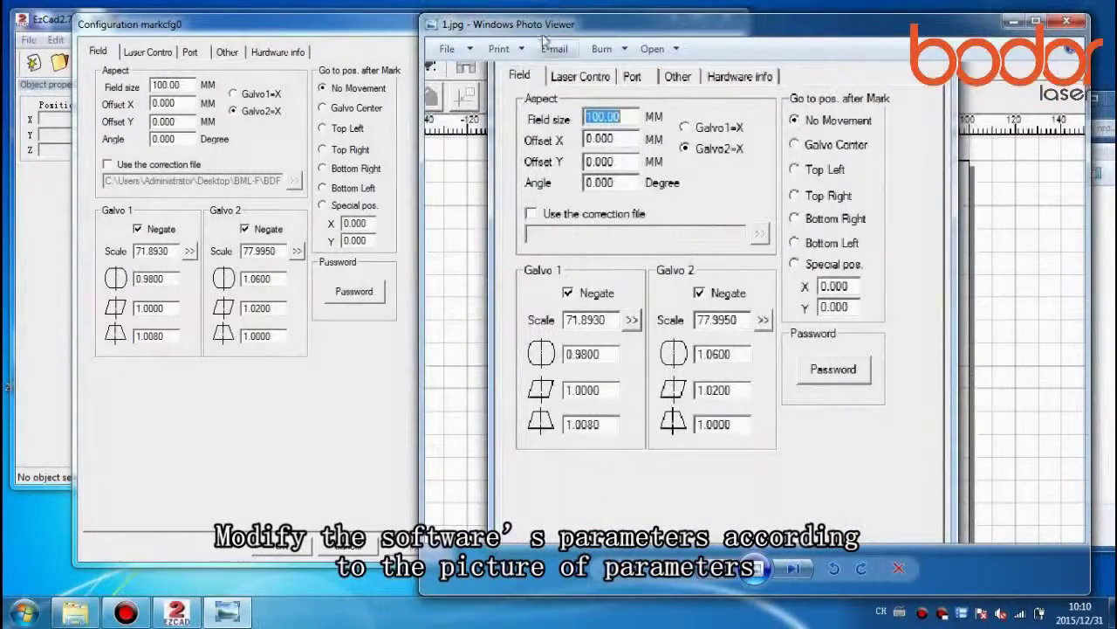
pyautogui.moveTo(548, 27); pyautogui.dragTo(844, 24)
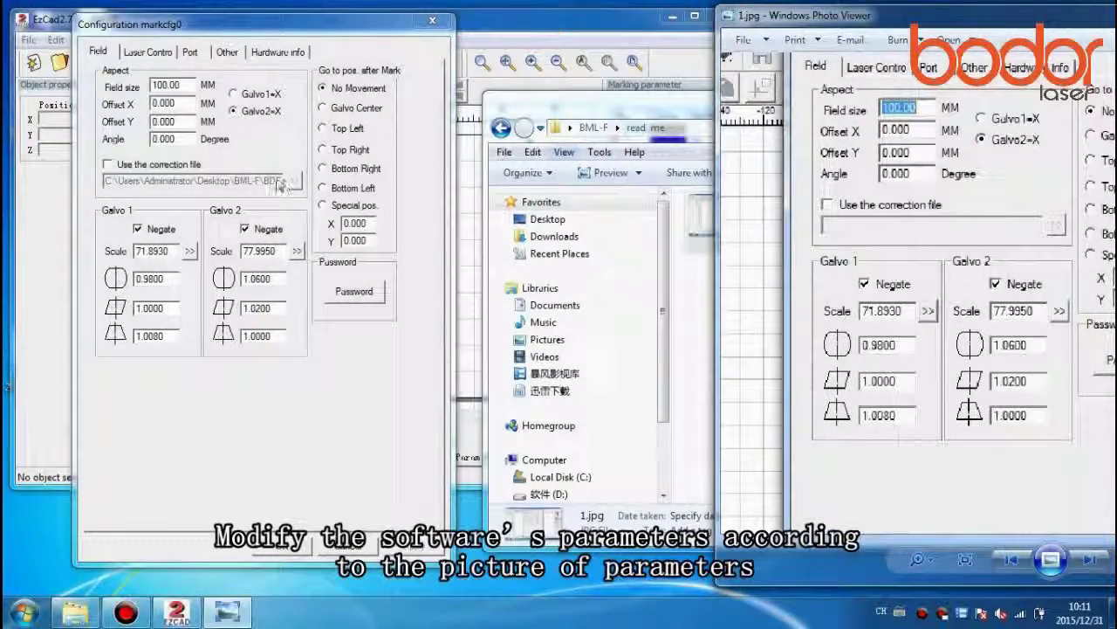
# Check the field size and the Galvo 1 and Galvo 2 scale and correction values against reference picture 1.jpg
pyautogui.click(168, 85)
pyautogui.doubleClick(168, 85)
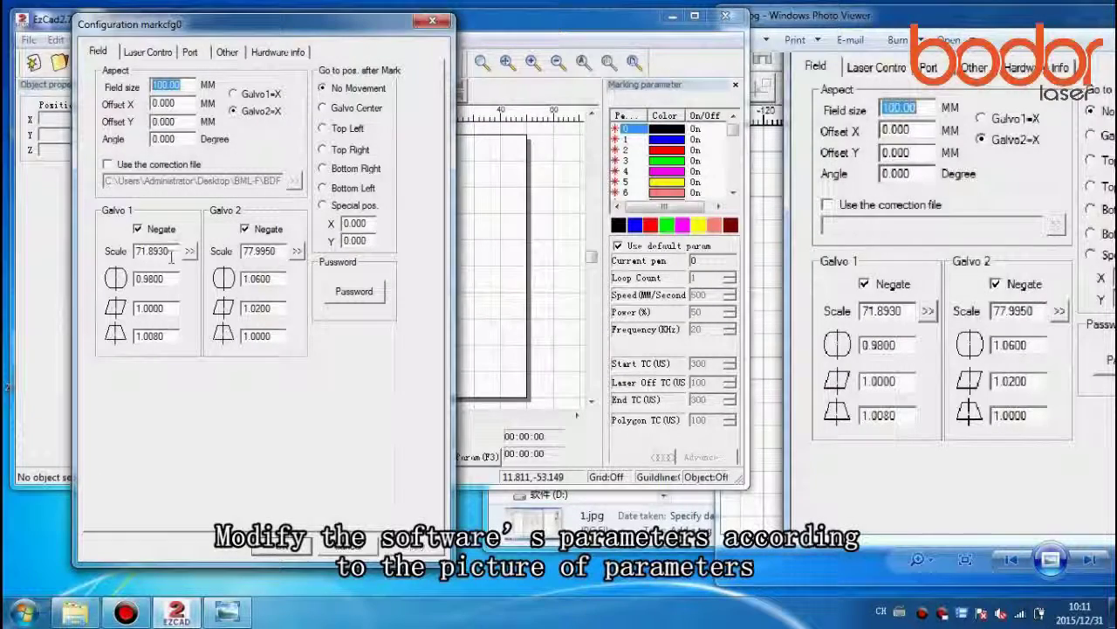
pyautogui.moveTo(170, 251); pyautogui.dragTo(124, 268)
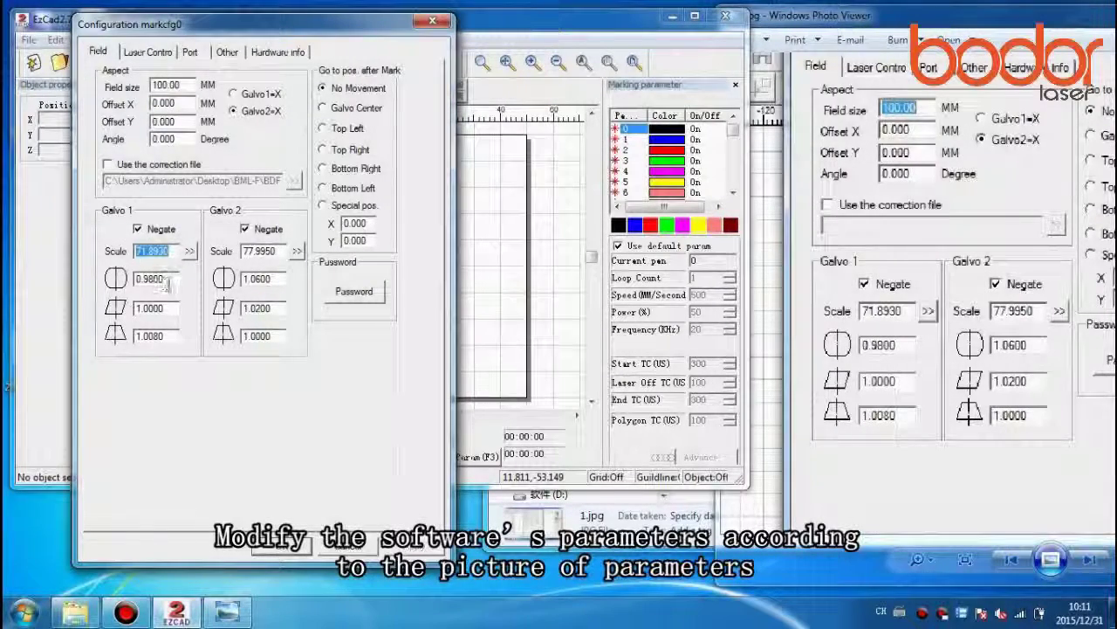
pyautogui.click(149, 279)
pyautogui.click(164, 309)
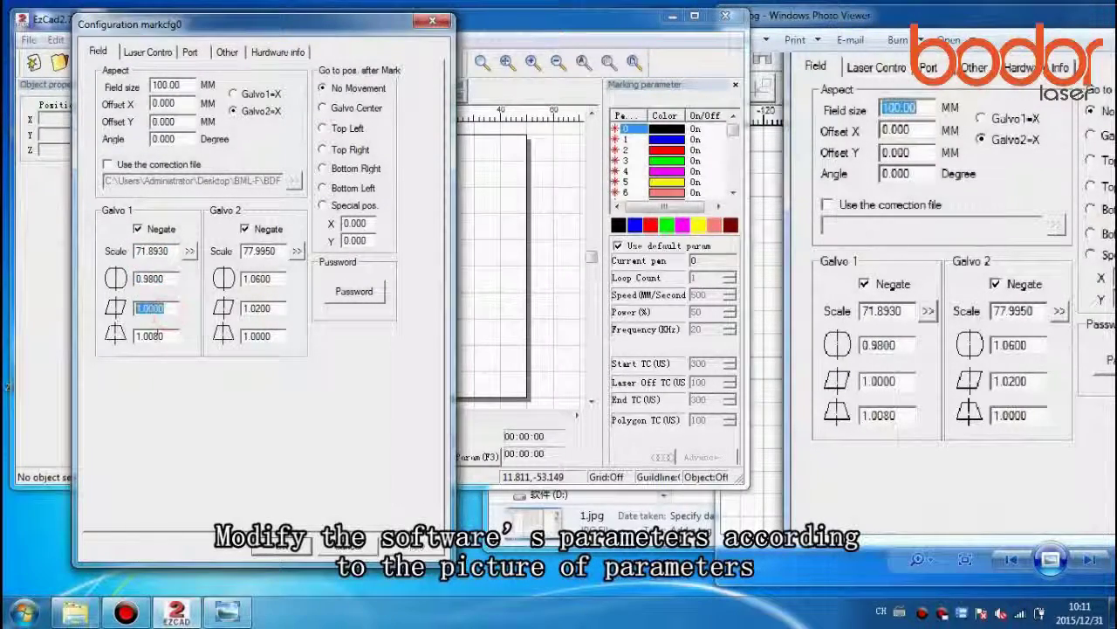
pyautogui.doubleClick(157, 336)
pyautogui.write('1.0000')
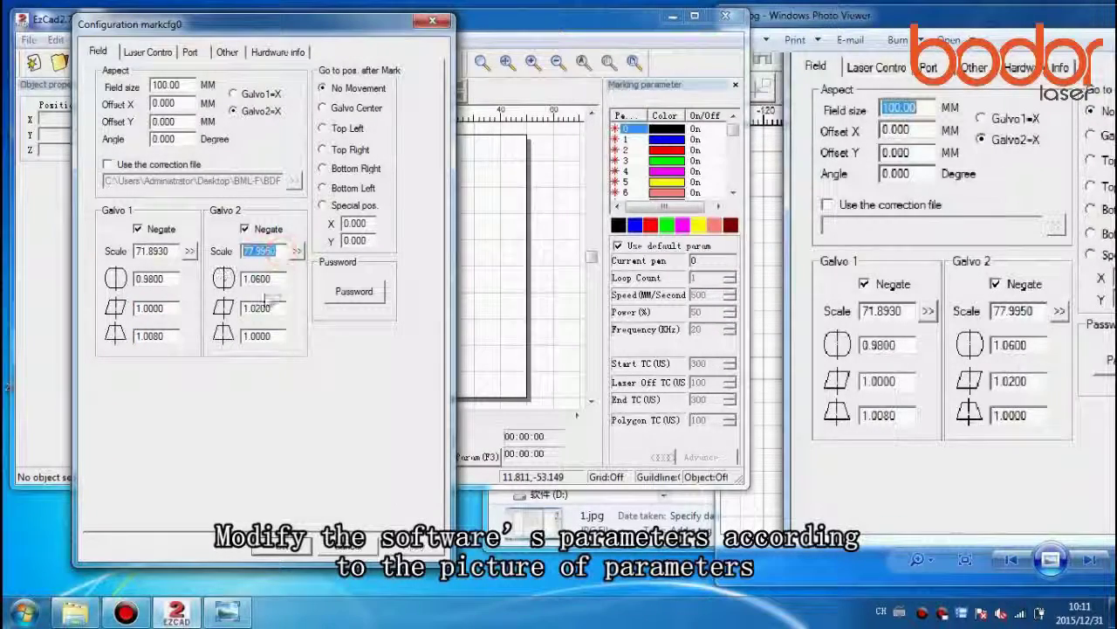
pyautogui.doubleClick(256, 278)
pyautogui.click(275, 310)
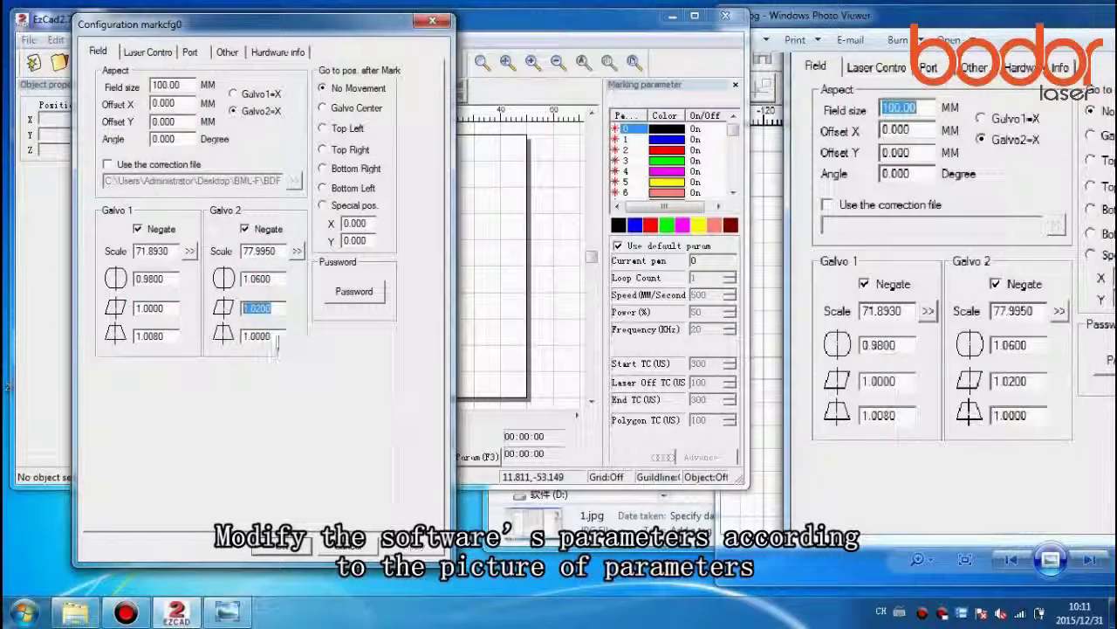
pyautogui.doubleClick(258, 336)
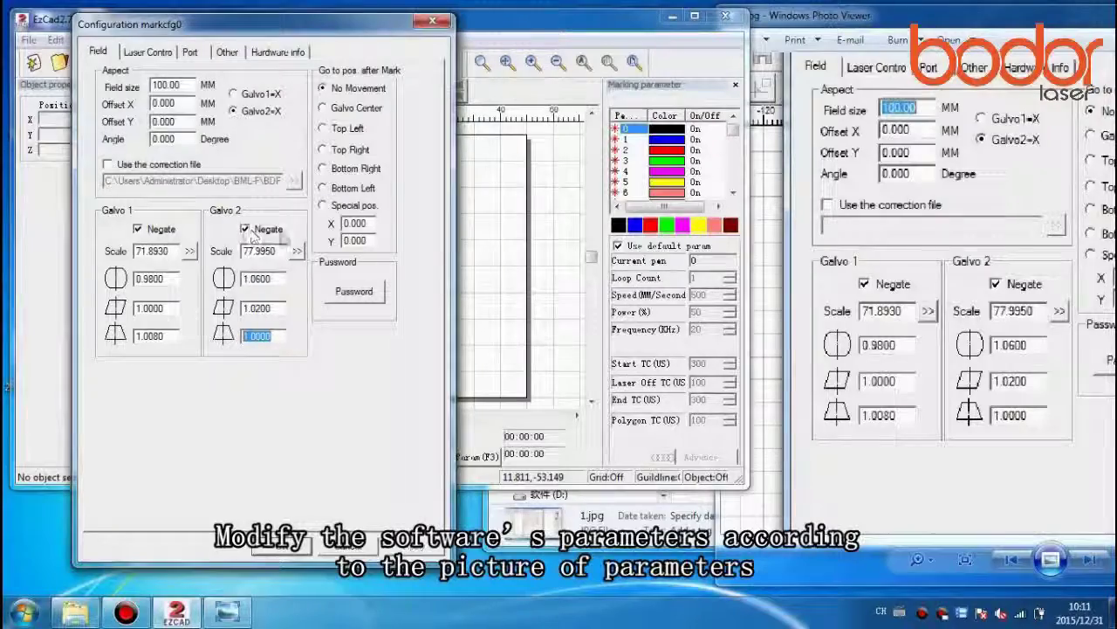
# Check the laser control and port settings against reference pictures 2.jpg and 3.jpg, selecting input port 5 for Start Marking IO
pyautogui.click(1091, 561)
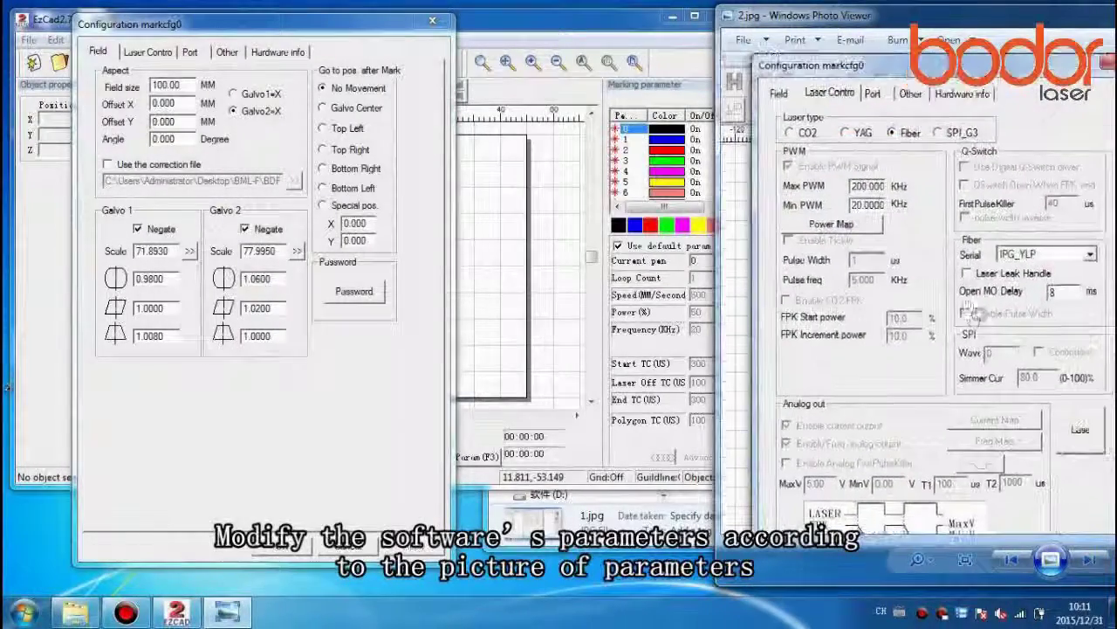
pyautogui.click(159, 53)
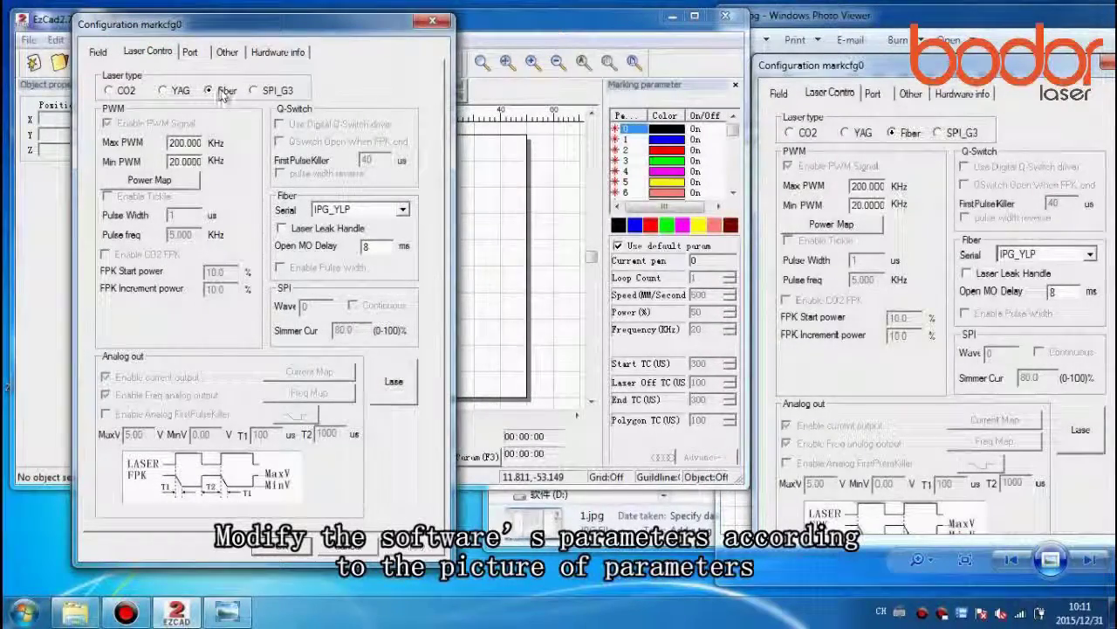
pyautogui.click(1091, 561)
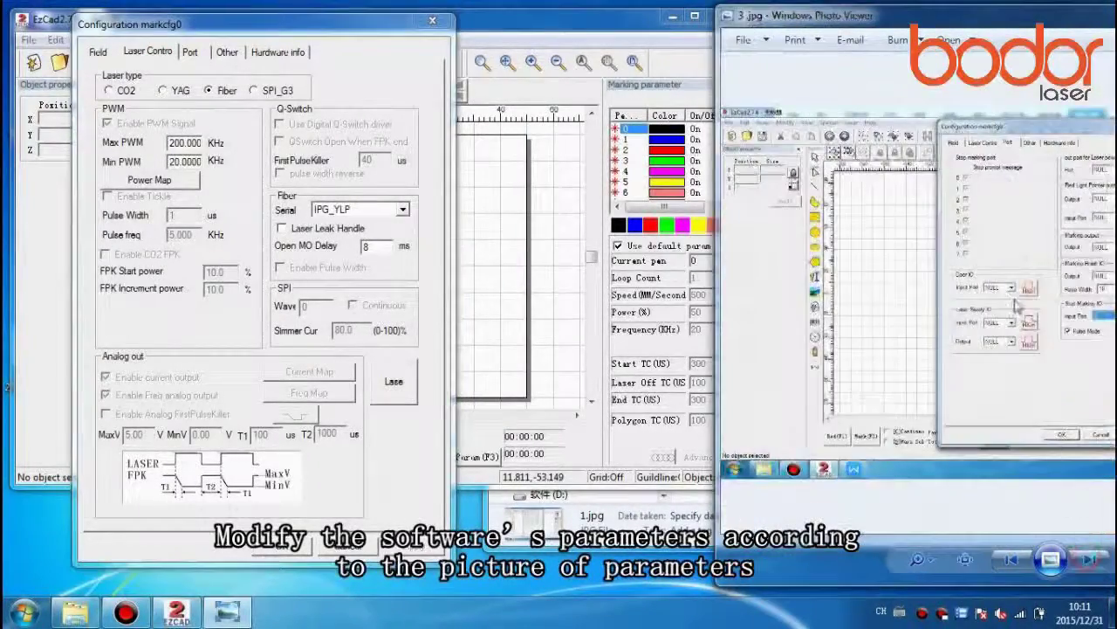
pyautogui.scroll(2, 916, 255)
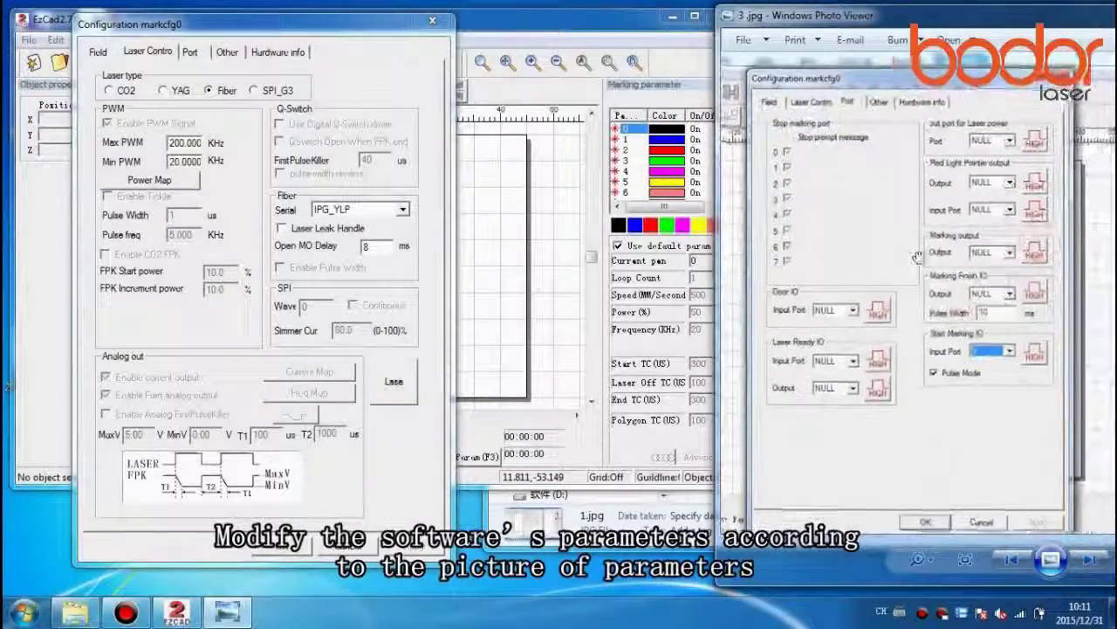
pyautogui.click(190, 54)
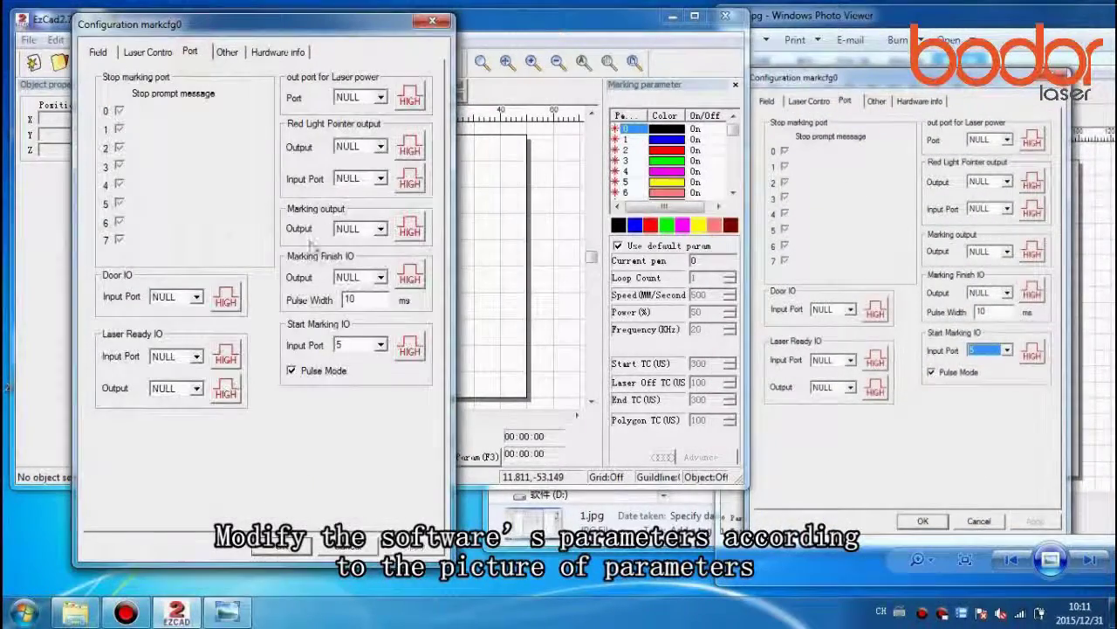
pyautogui.click(379, 344)
pyautogui.click(362, 393)
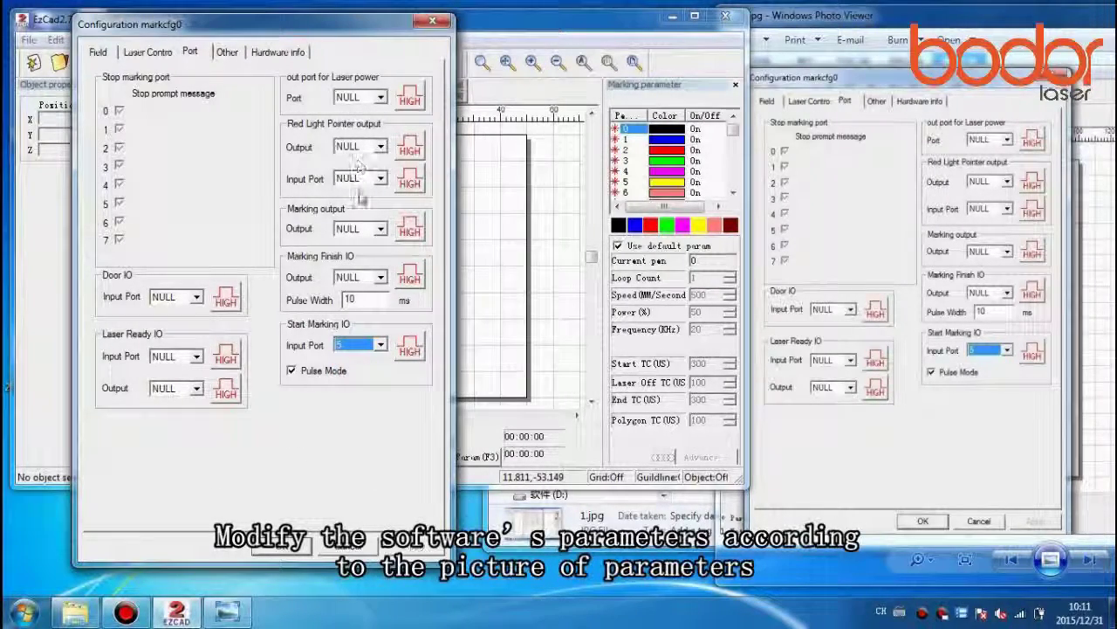
# Check the red light pointer settings against reference picture 4.jpg, including offsets X 1.3 and Y -1.5 mm, and confirm the configuration
pyautogui.click(1088, 559)
pyautogui.scroll(5, 978, 314)
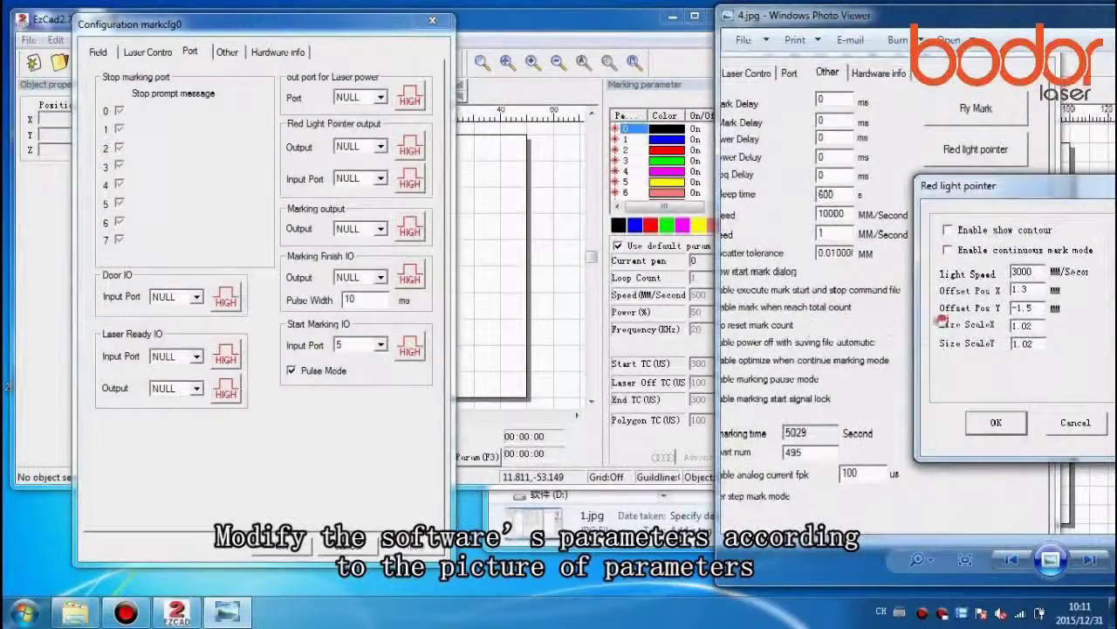
pyautogui.moveTo(948, 316); pyautogui.dragTo(898, 328)
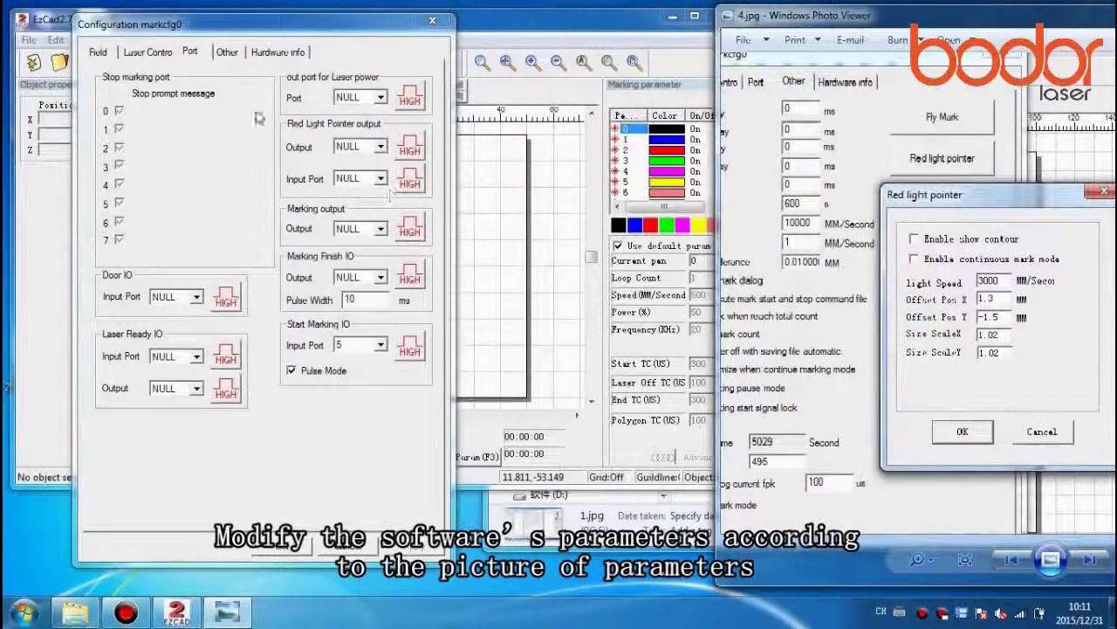
pyautogui.click(227, 52)
pyautogui.click(356, 133)
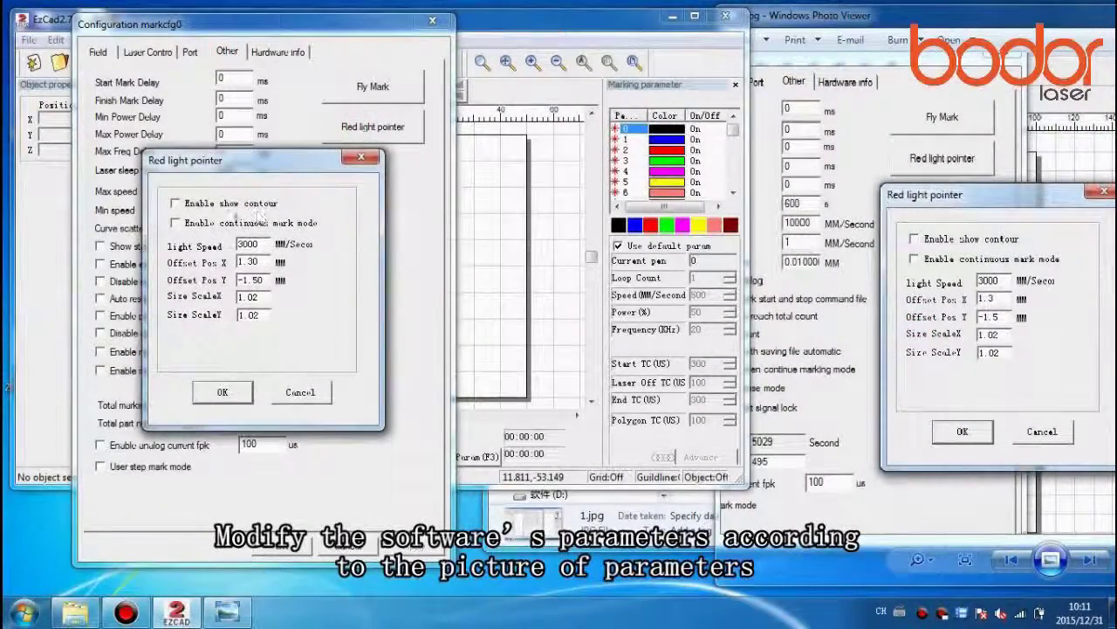
pyautogui.doubleClick(268, 261)
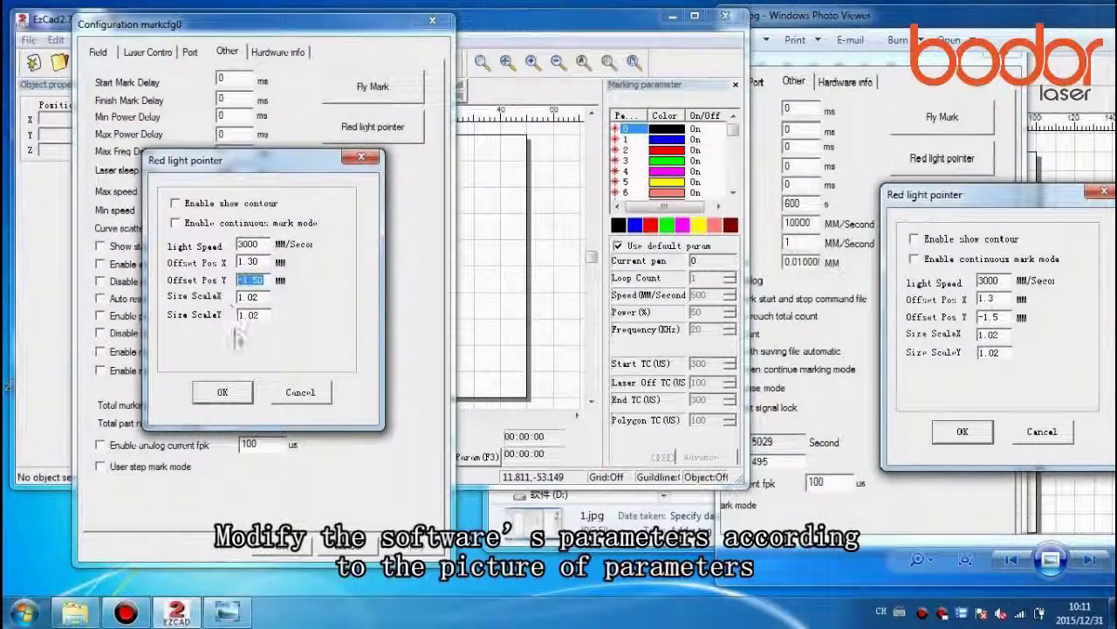
pyautogui.click(234, 392)
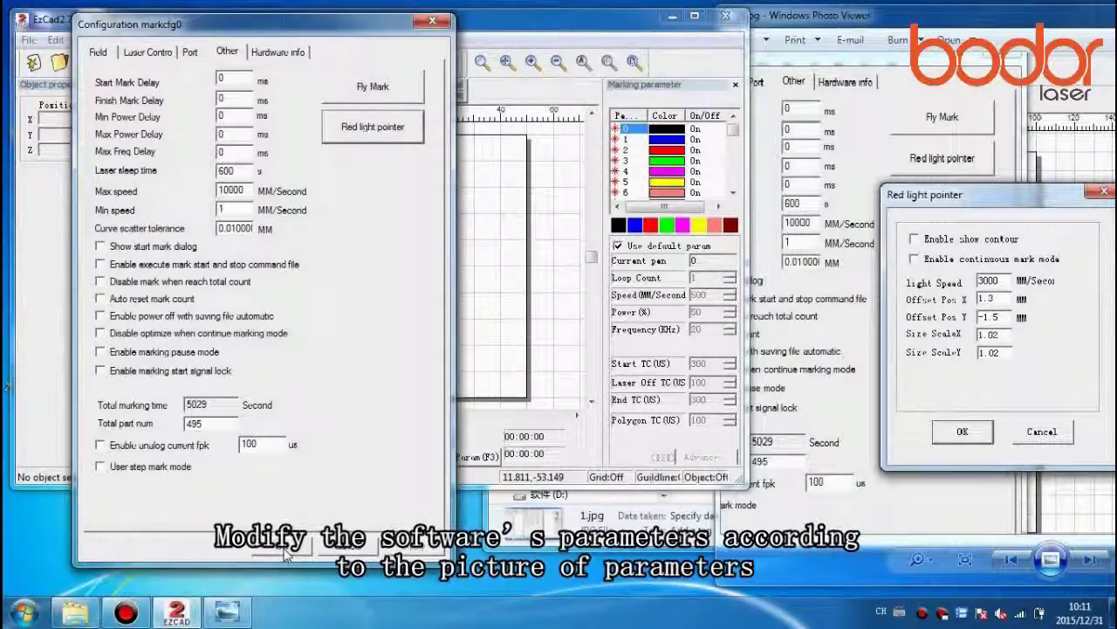
pyautogui.click(285, 553)
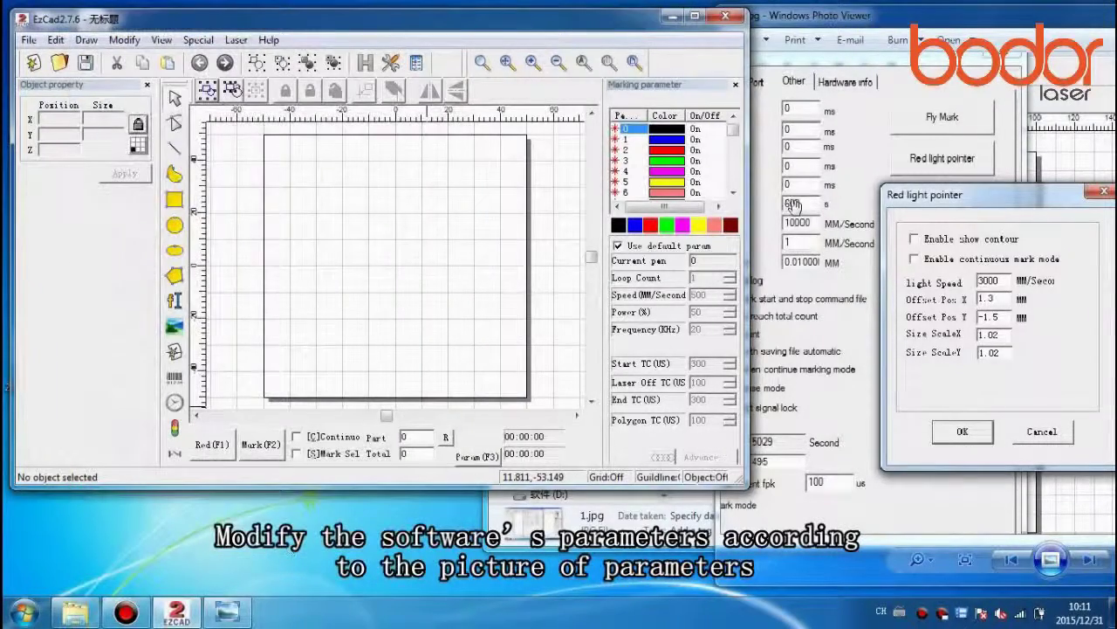
# Close the reference picture 4.jpg and maximize the EzCad2.7.6 window
pyautogui.click(791, 203)
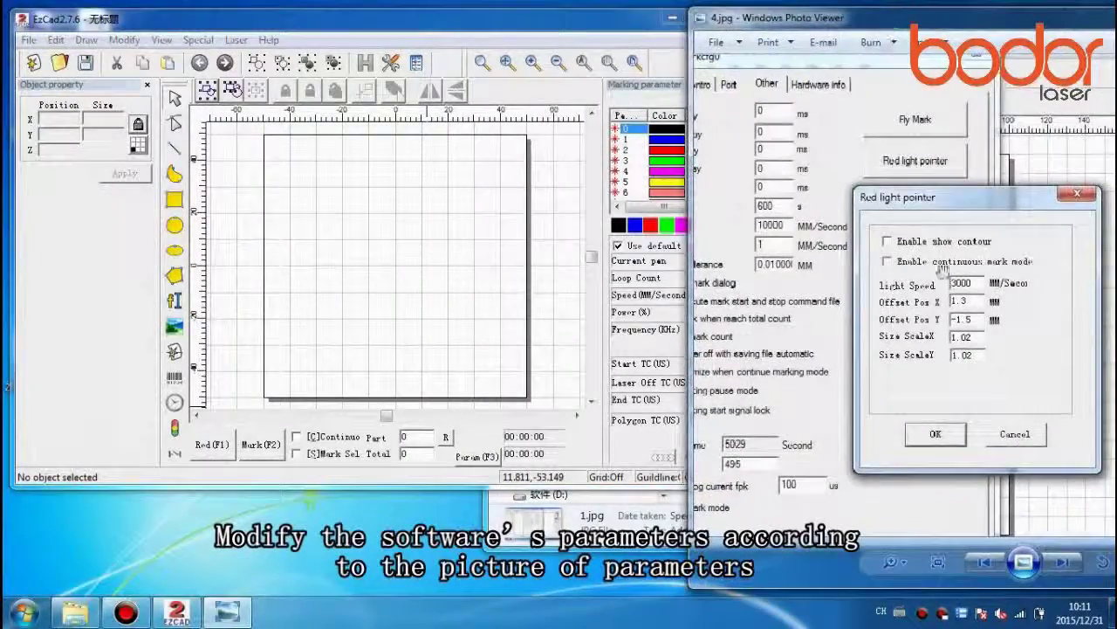
pyautogui.moveTo(986, 26); pyautogui.dragTo(771, 48)
pyautogui.hotkey('alt', 'F4')
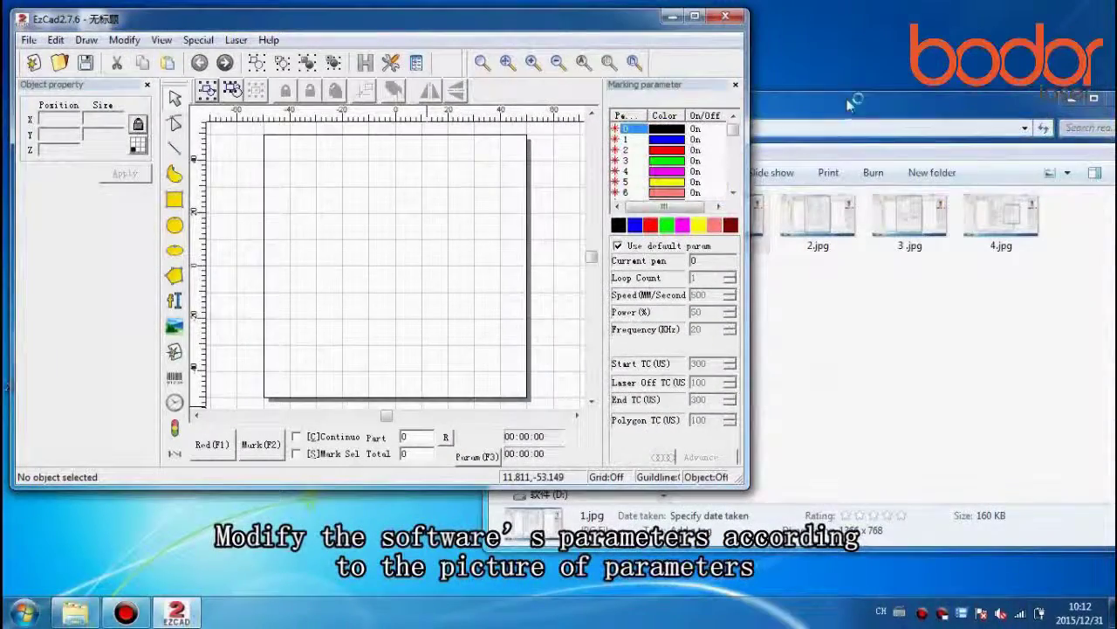
pyautogui.doubleClick(551, 35)
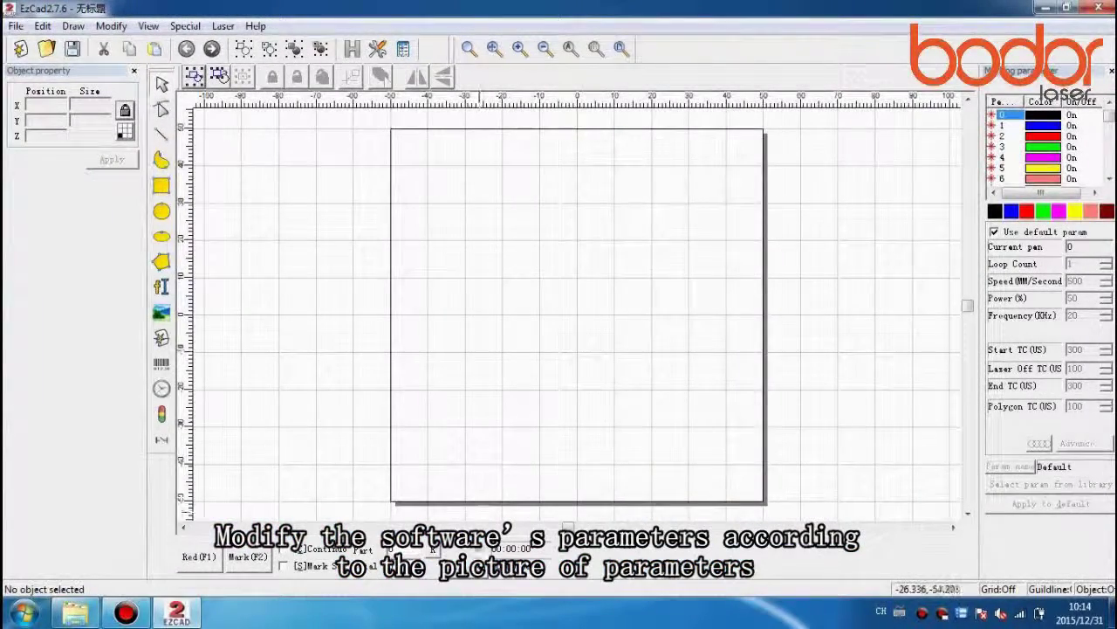
# In the marking configuration, set the field size to 200 mm, enable the correction file BDF160110.cor from the BML-F folder, and confirm
pyautogui.press('F3')
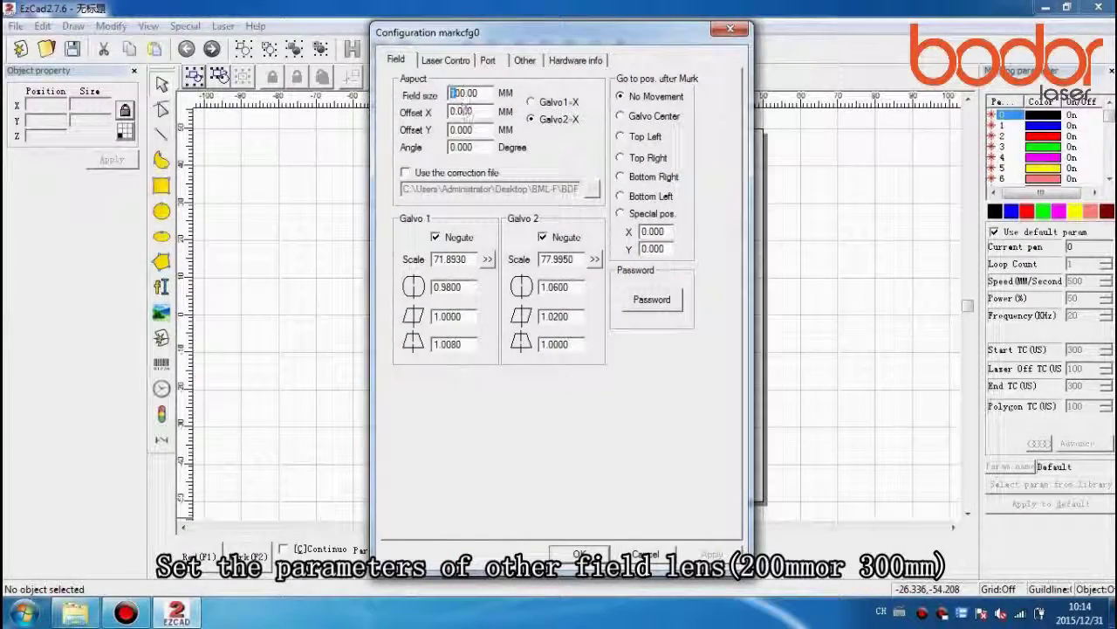
pyautogui.write('2')
pyautogui.click(405, 174)
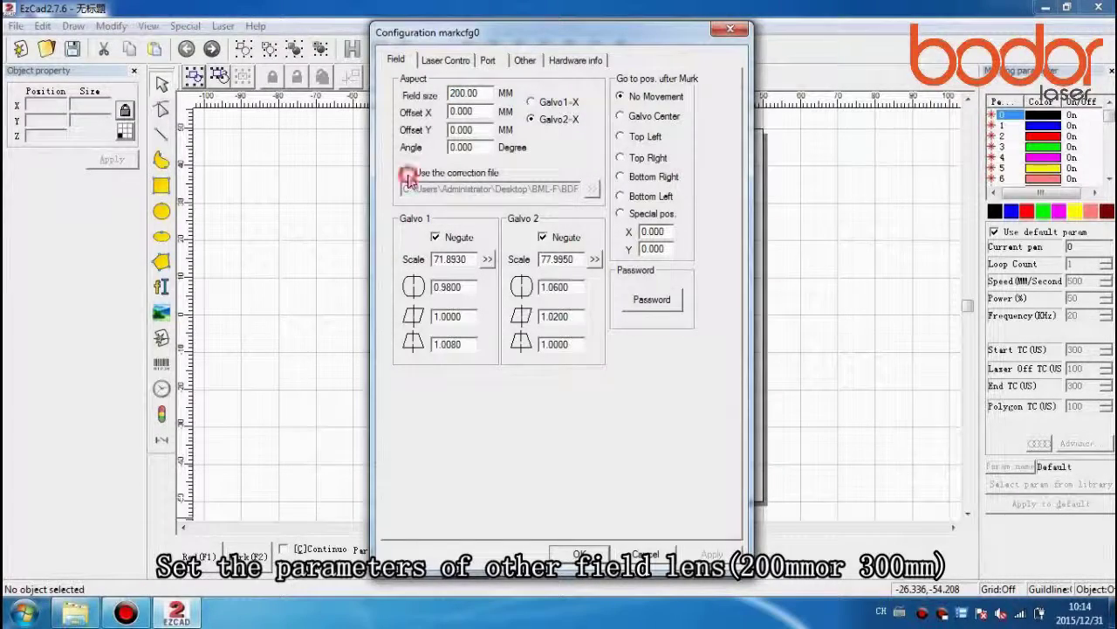
pyautogui.click(593, 188)
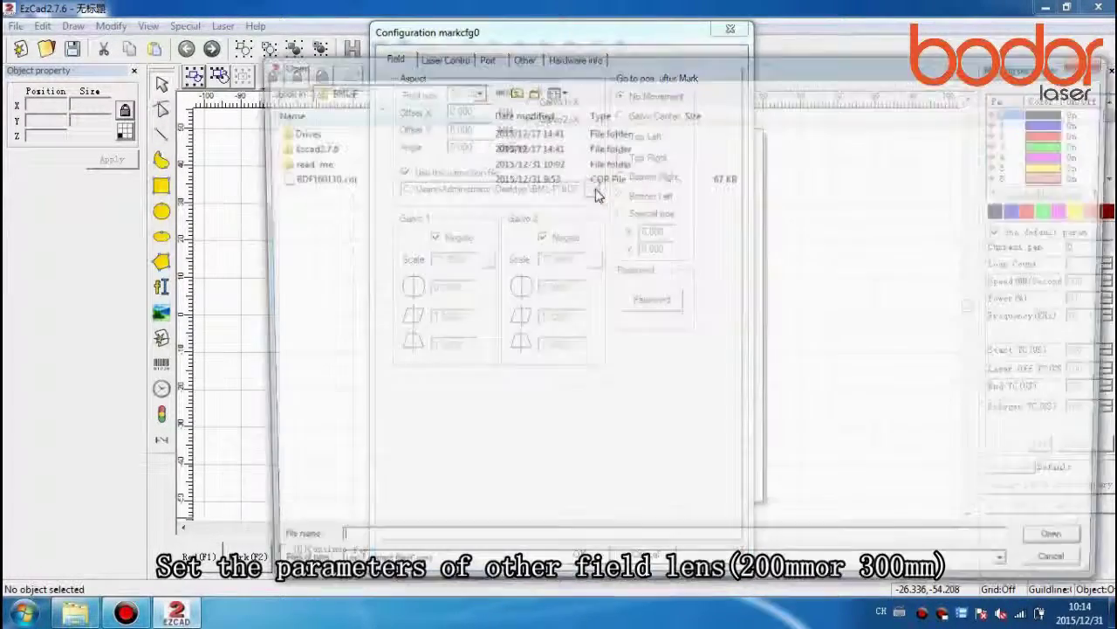
pyautogui.click(325, 178)
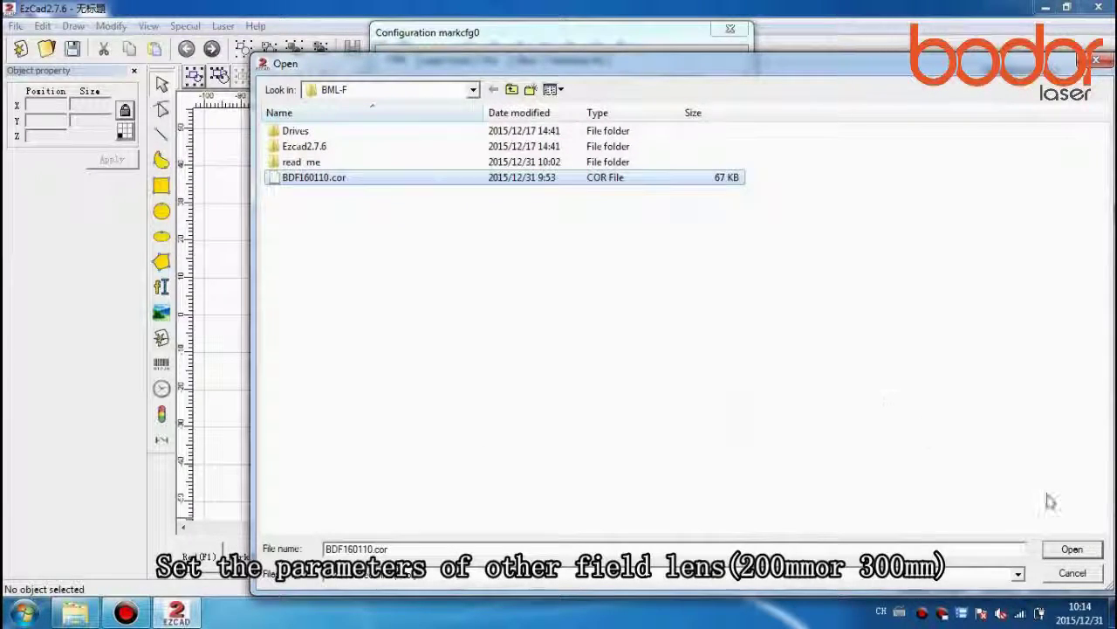
pyautogui.click(1072, 550)
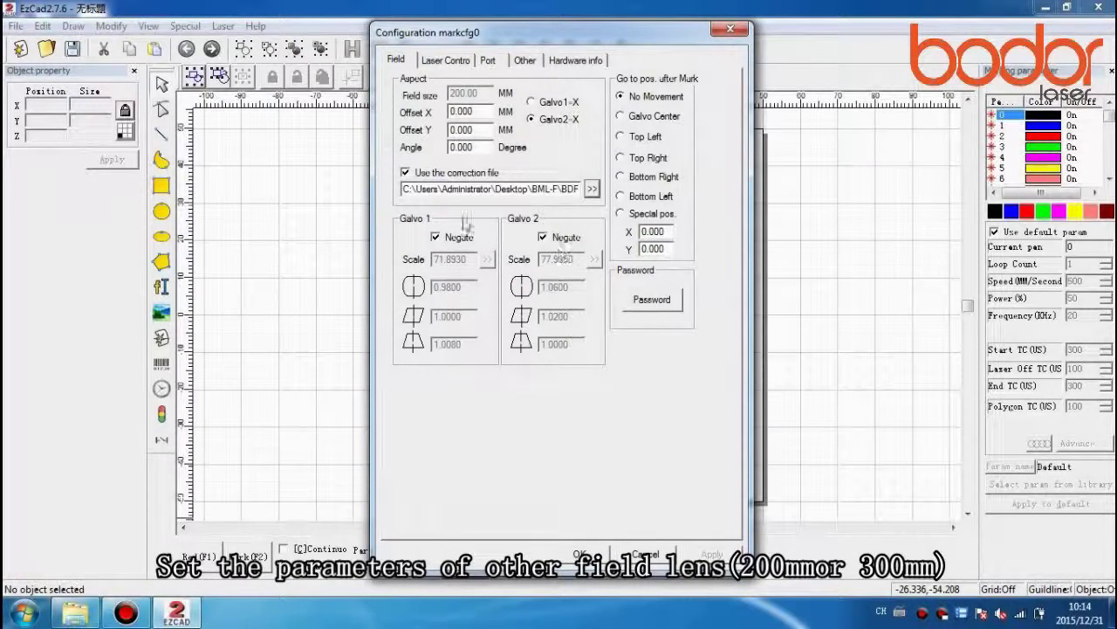
pyautogui.click(580, 555)
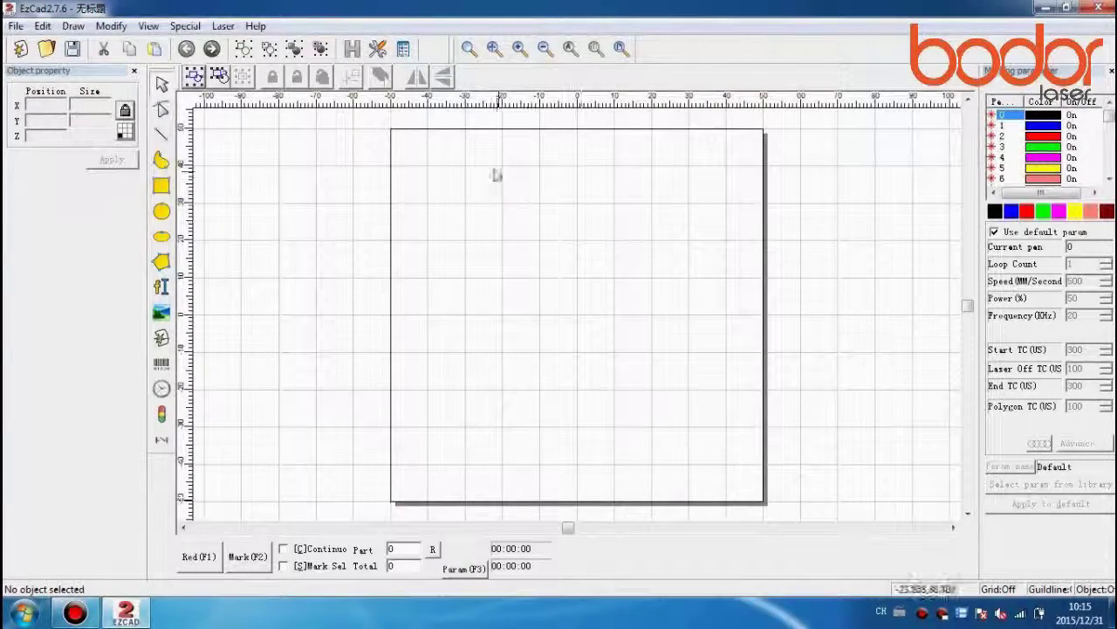
# Set the workspace's left bottom corner to X -100, Y -100 and its size to 200 × 200 mm, and fit it in view
pyautogui.click(377, 48)
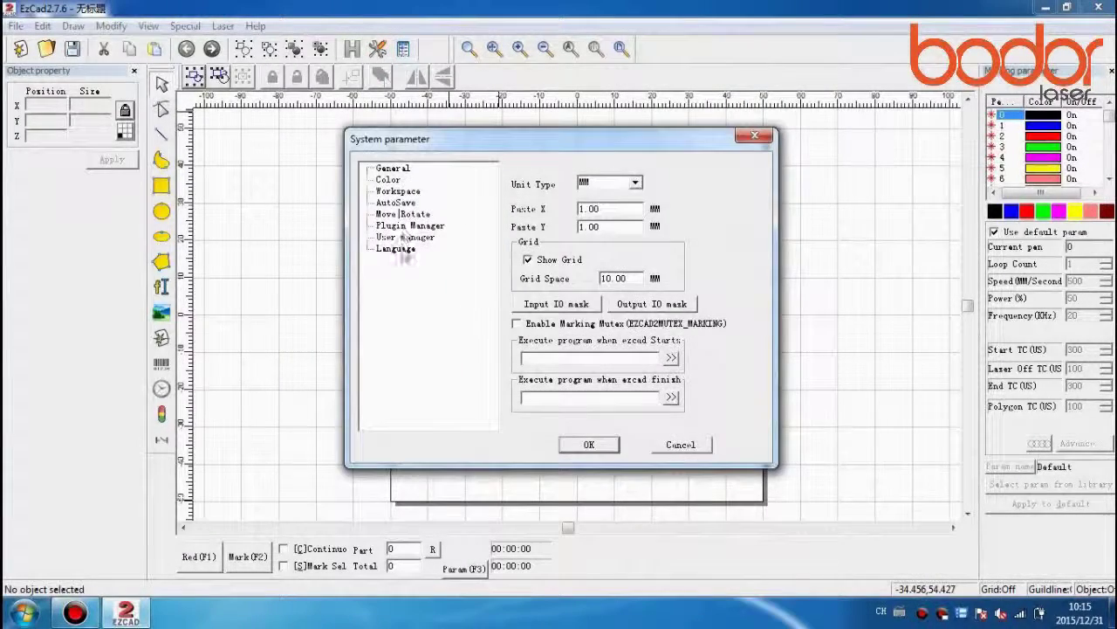
pyautogui.click(398, 191)
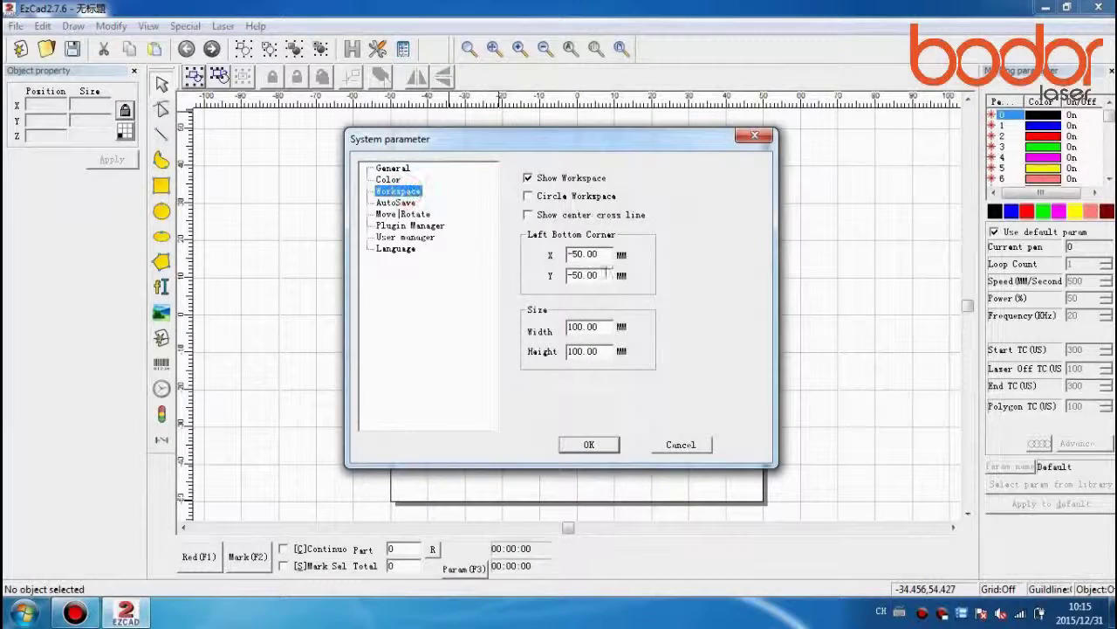
pyautogui.moveTo(605, 256); pyautogui.dragTo(574, 255)
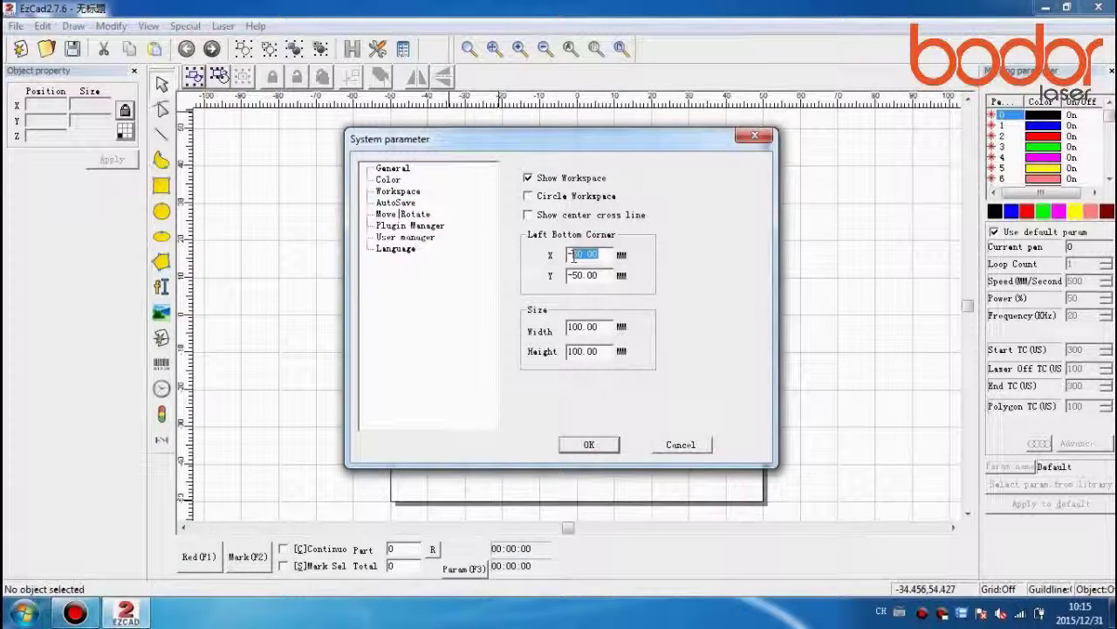
pyautogui.click(572, 254)
pyautogui.click(584, 254)
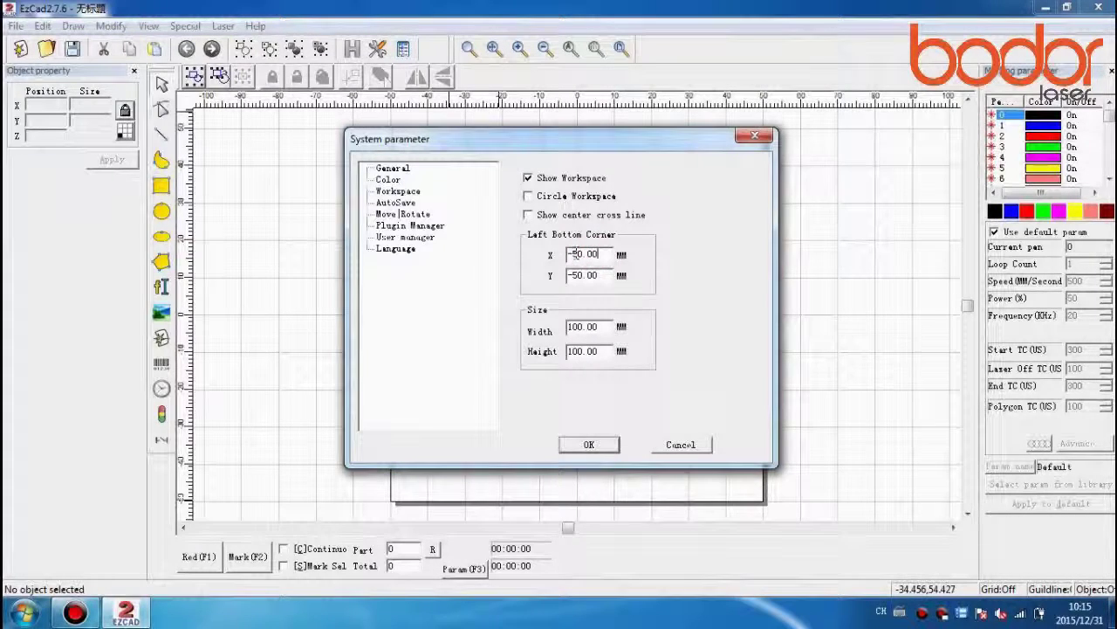
pyautogui.click(575, 253)
pyautogui.press('Delete')
pyautogui.write('2')
pyautogui.click(591, 445)
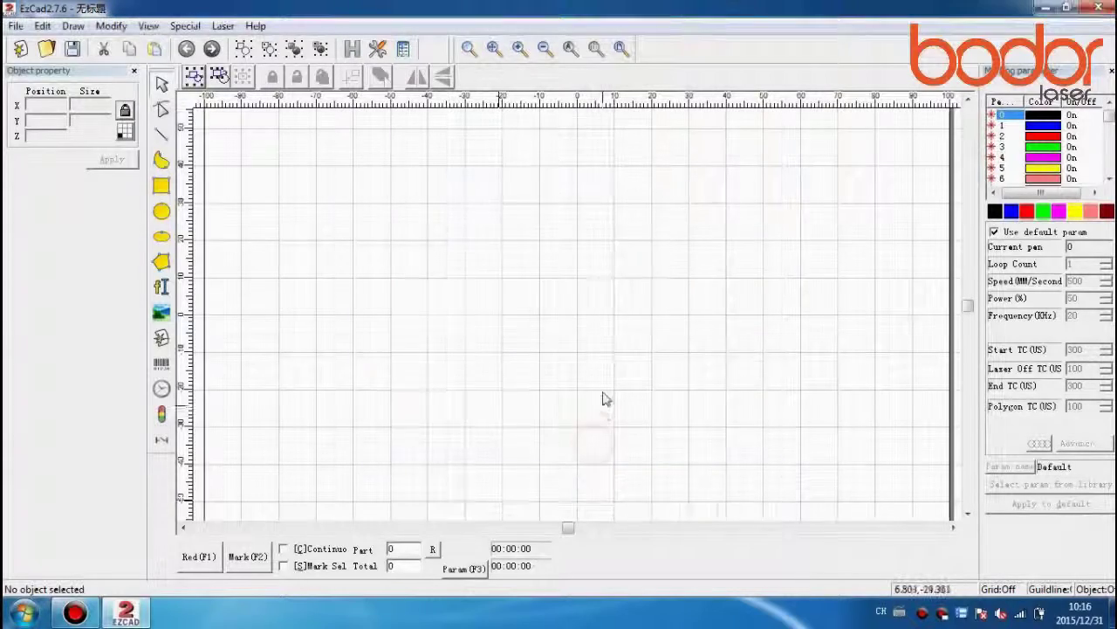
pyautogui.click(619, 49)
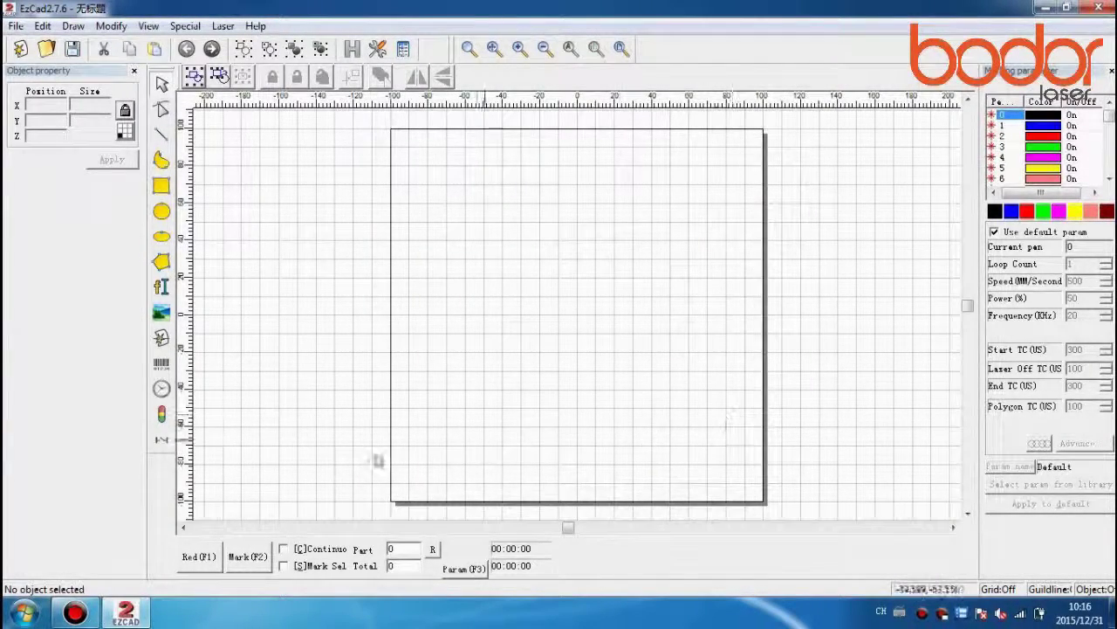
# Set the workspace's left bottom corner to X -50, Y -50 and its size to 100 × 100 mm, and fit it in view
pyautogui.click(377, 49)
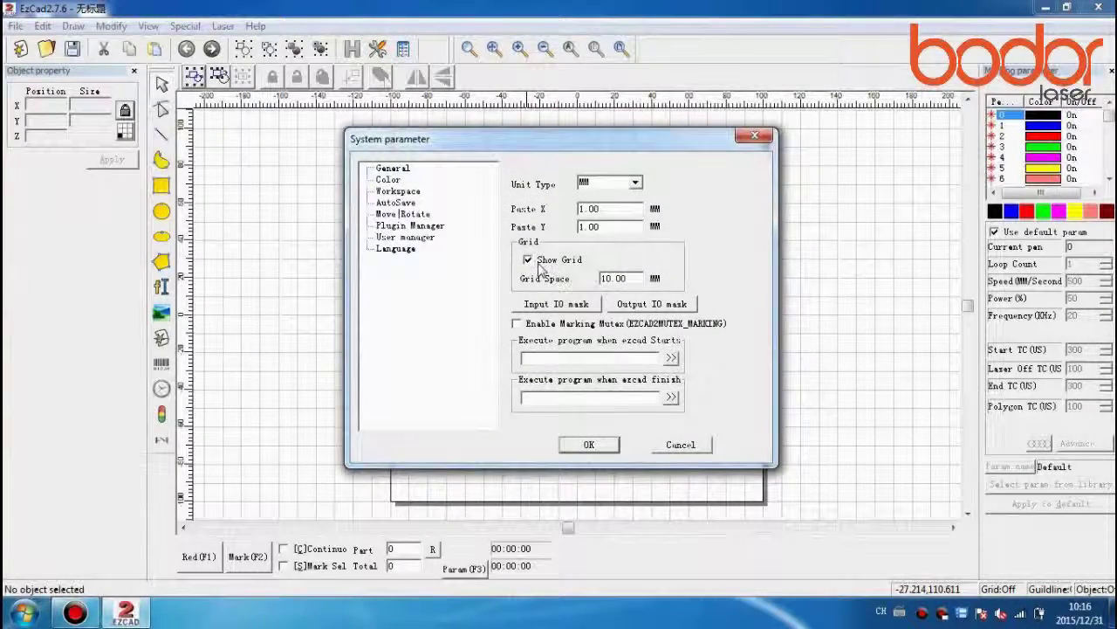
pyautogui.press('Down')
pyautogui.press('Down')
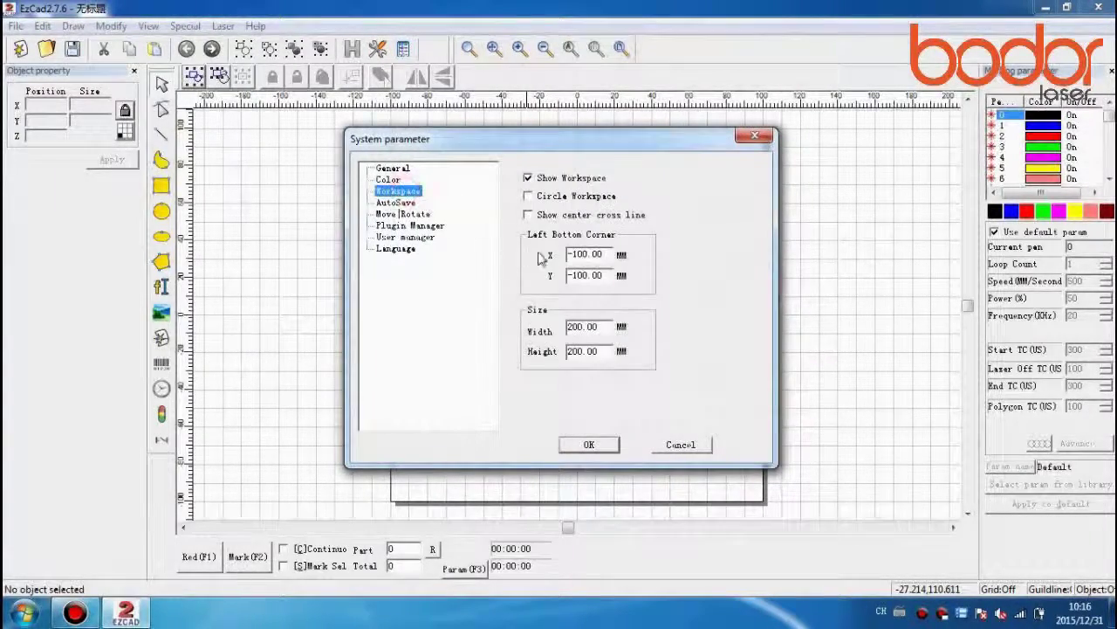
pyautogui.click(583, 254)
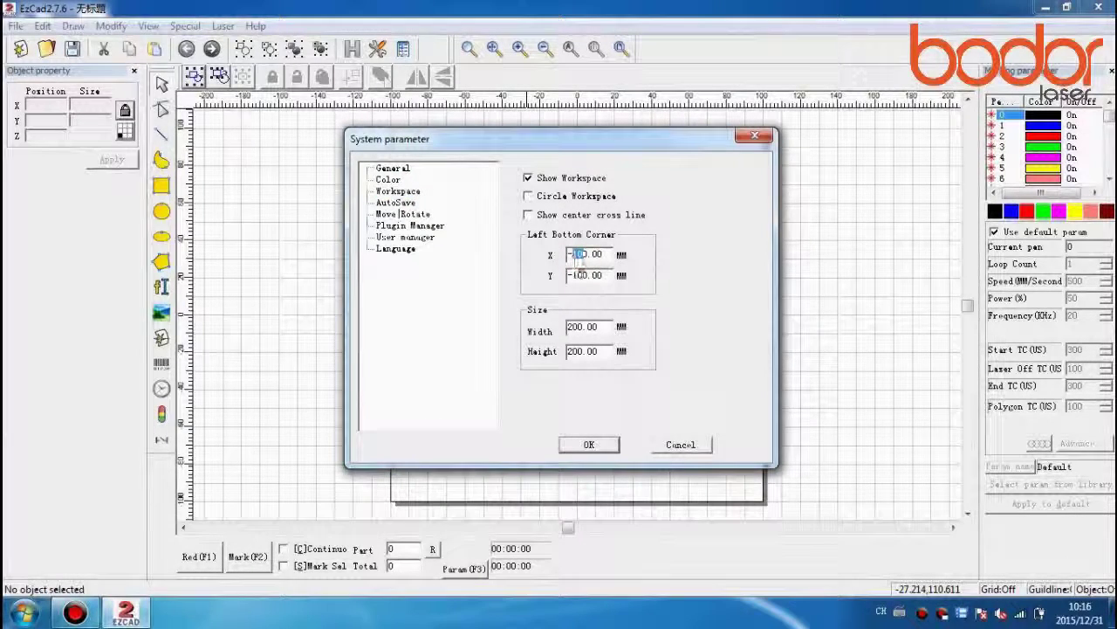
pyautogui.write('5')
pyautogui.moveTo(580, 278); pyautogui.dragTo(582, 278)
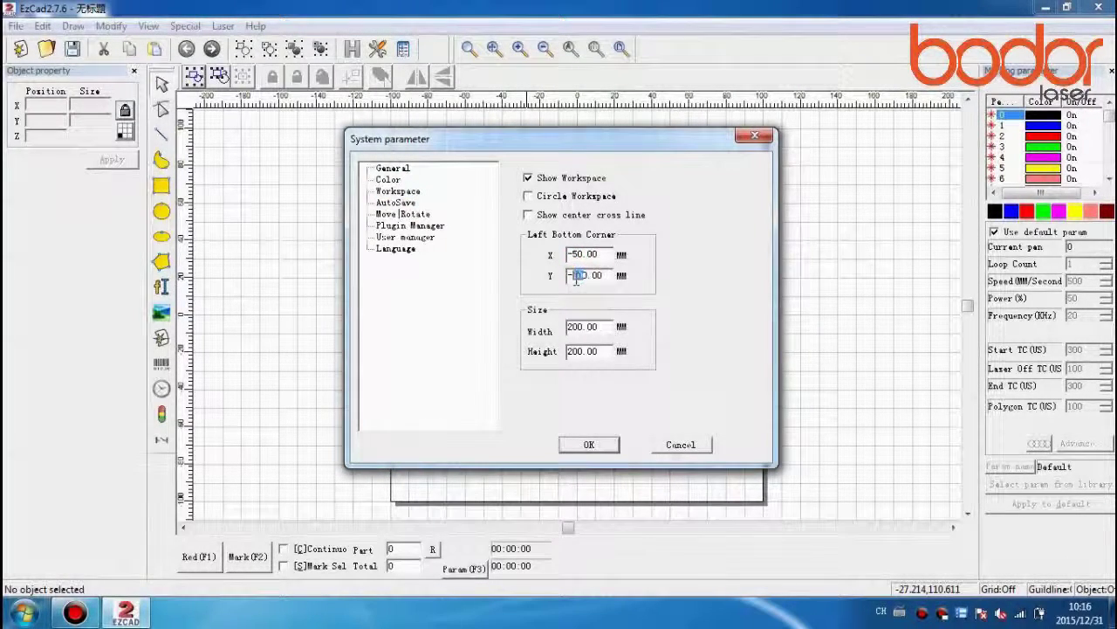
pyautogui.write('5')
pyautogui.moveTo(568, 328); pyautogui.dragTo(573, 327)
pyautogui.click(589, 445)
pyautogui.click(620, 49)
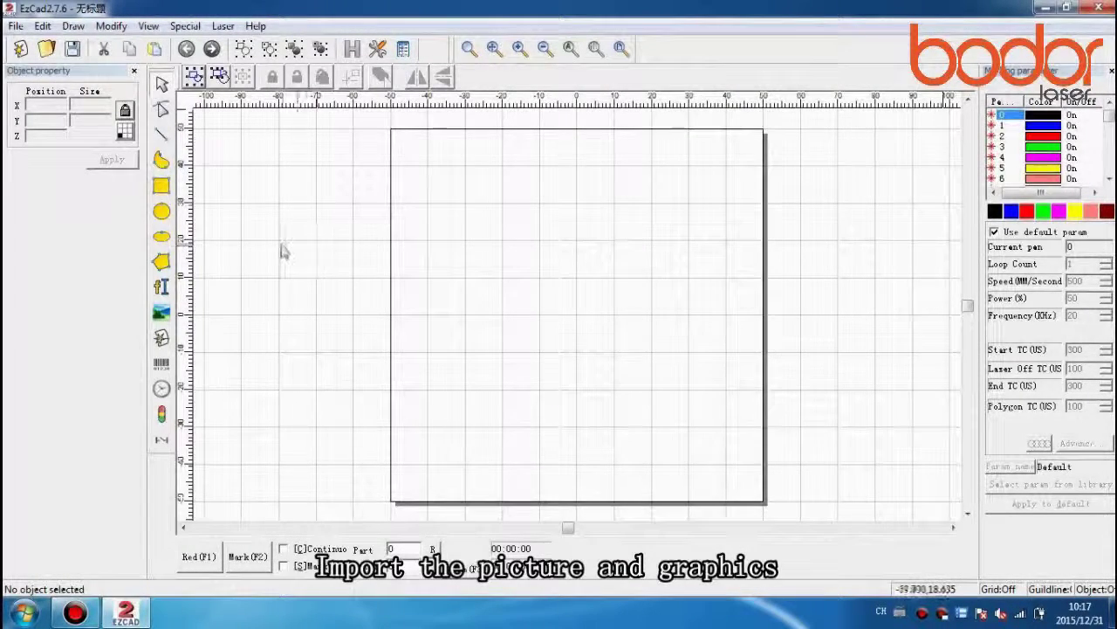
# Import the vector file bodor2014.dxf from the Desktop
pyautogui.click(16, 26)
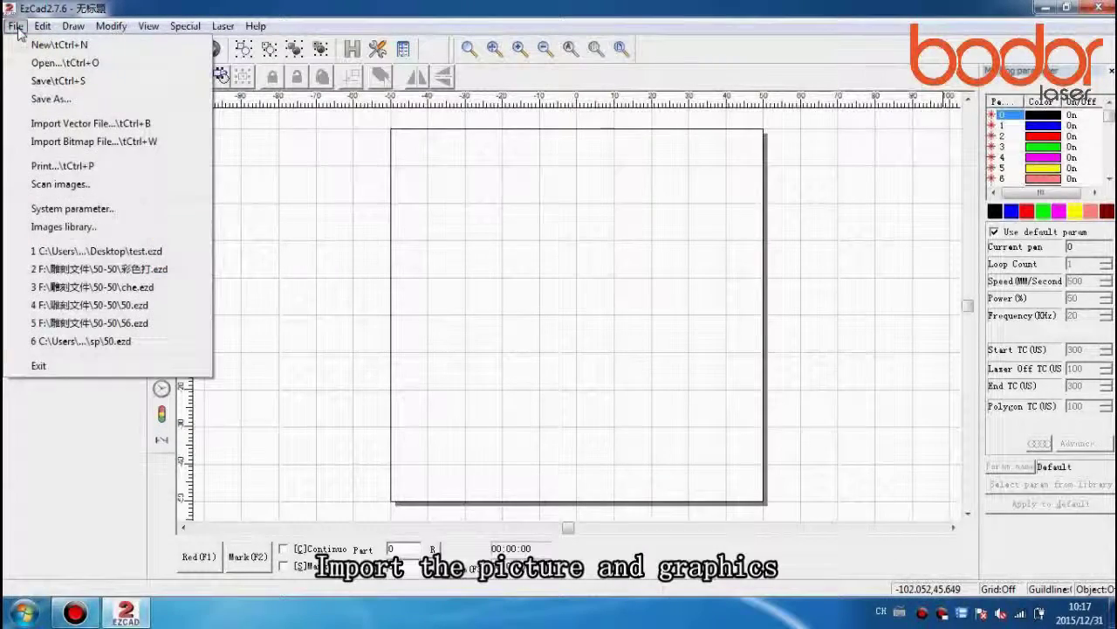
pyautogui.click(101, 127)
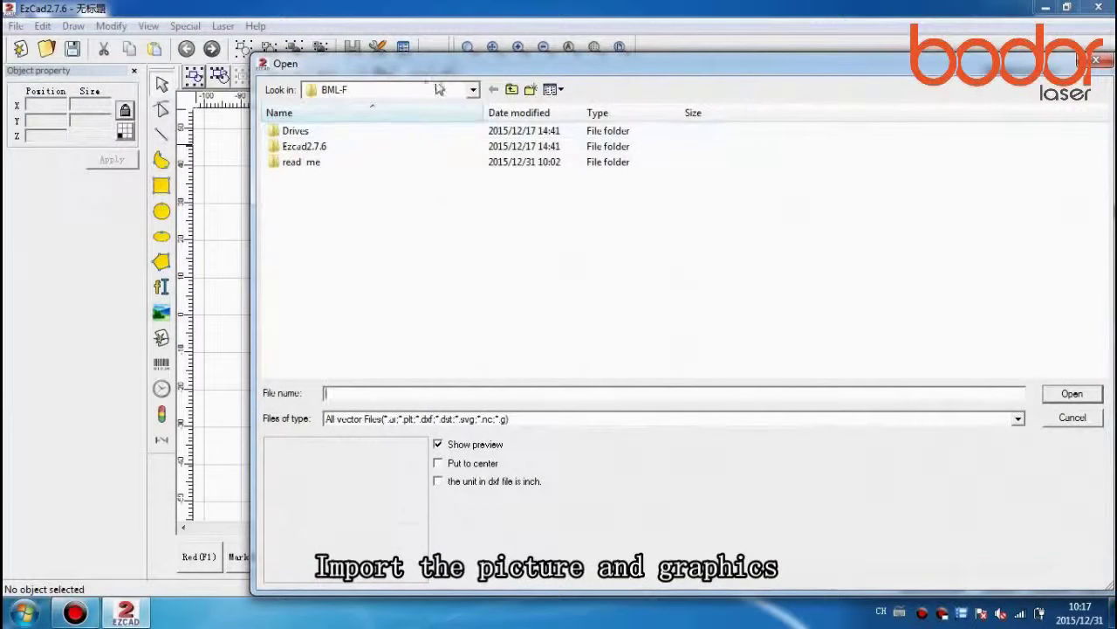
pyautogui.click(472, 90)
pyautogui.click(332, 105)
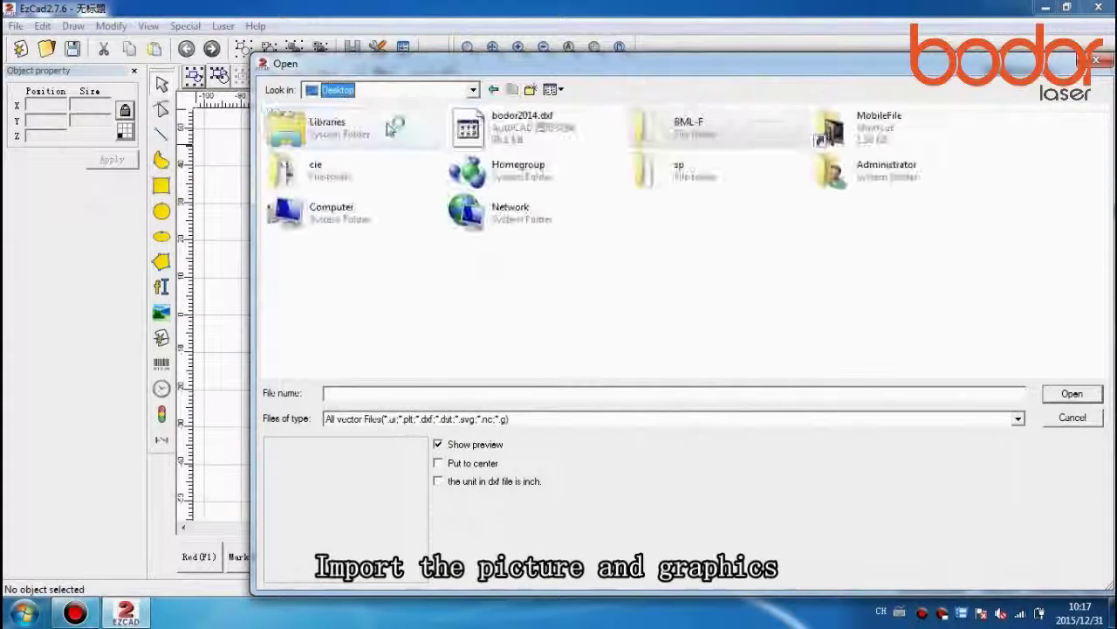
pyautogui.click(524, 126)
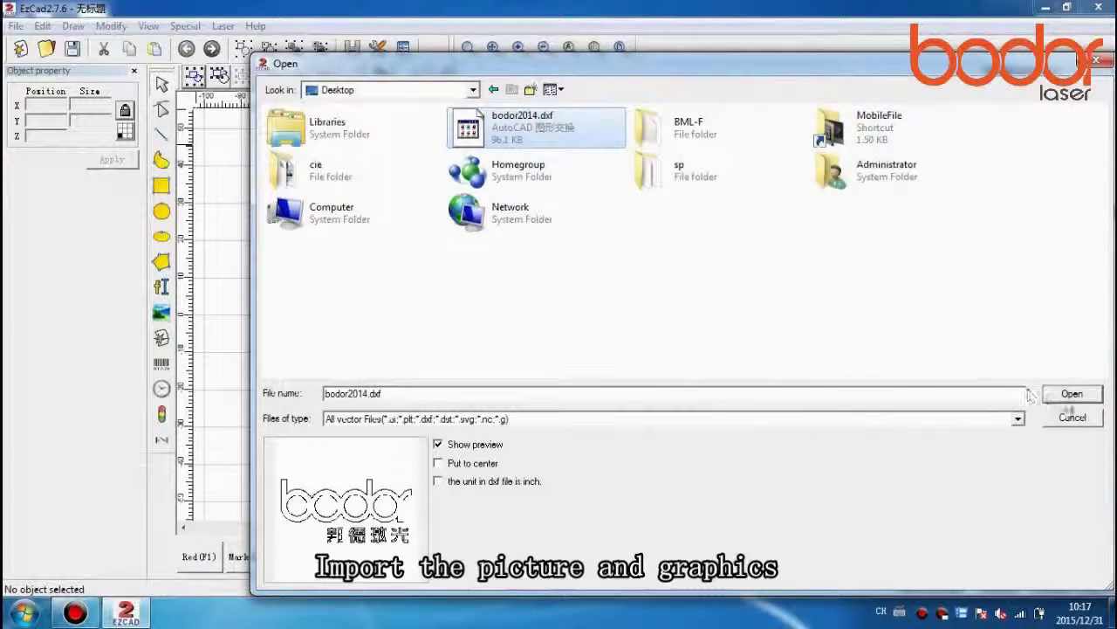
pyautogui.click(1072, 395)
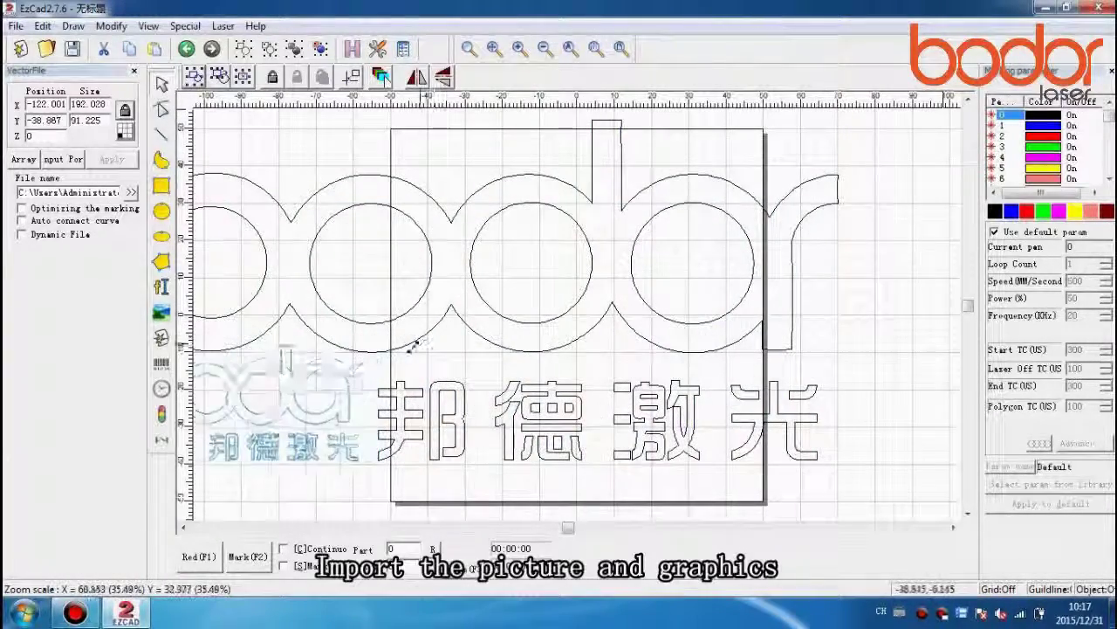
# Shrink the imported bodor logo, put it at the workspace's centre, and set its X size to 30 mm with proportional height
pyautogui.moveTo(417, 344); pyautogui.dragTo(374, 373)
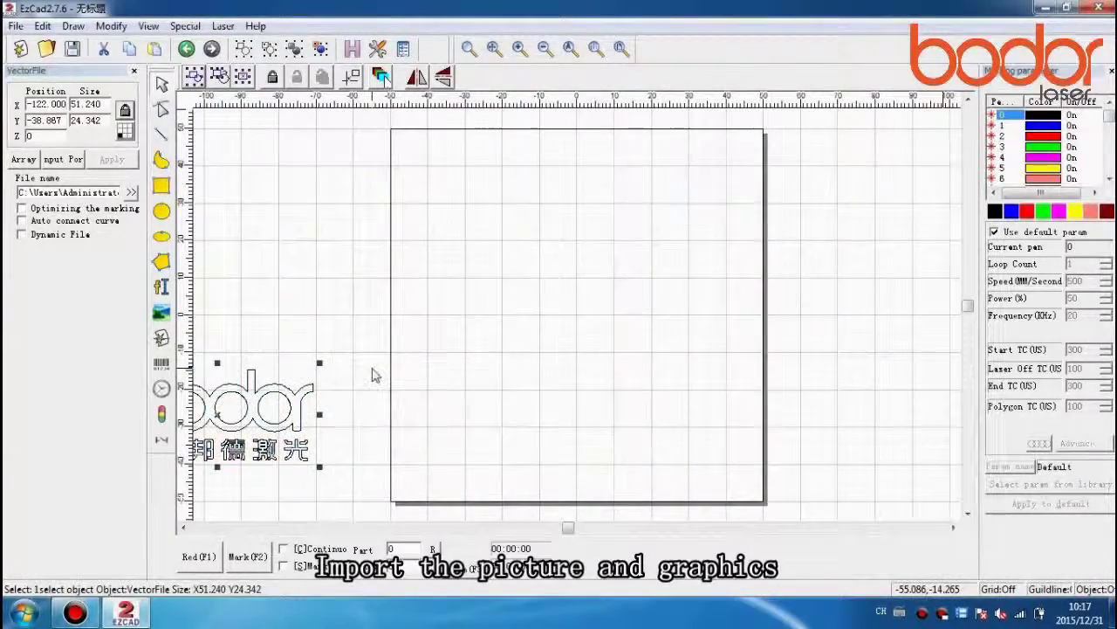
pyautogui.click(351, 76)
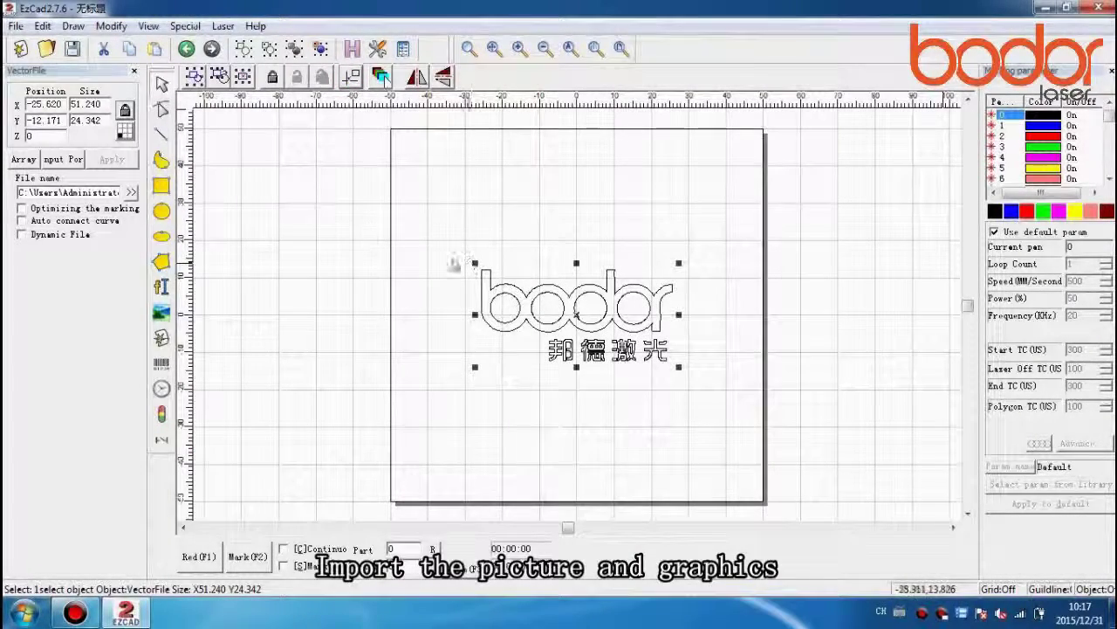
pyautogui.click(84, 104)
pyautogui.doubleClick(85, 105)
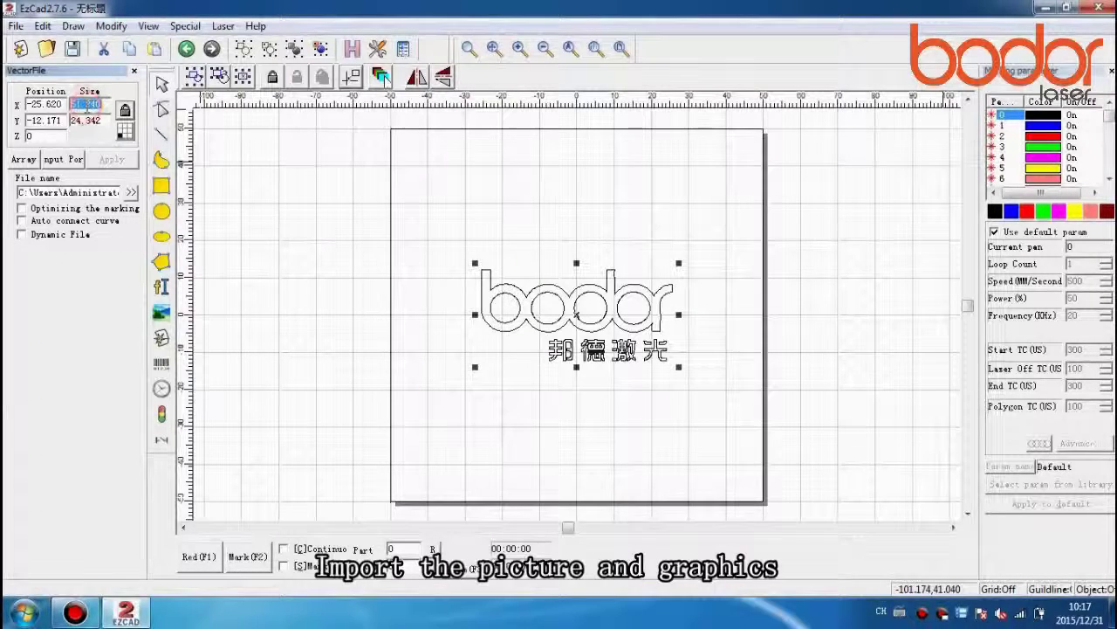
pyautogui.write('30')
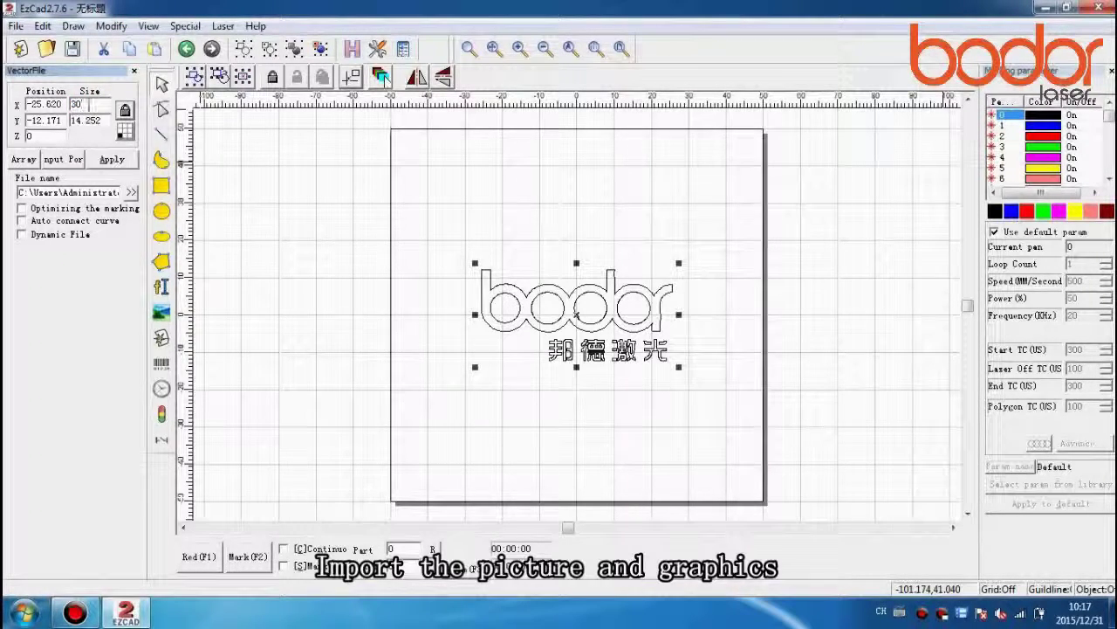
pyautogui.click(114, 160)
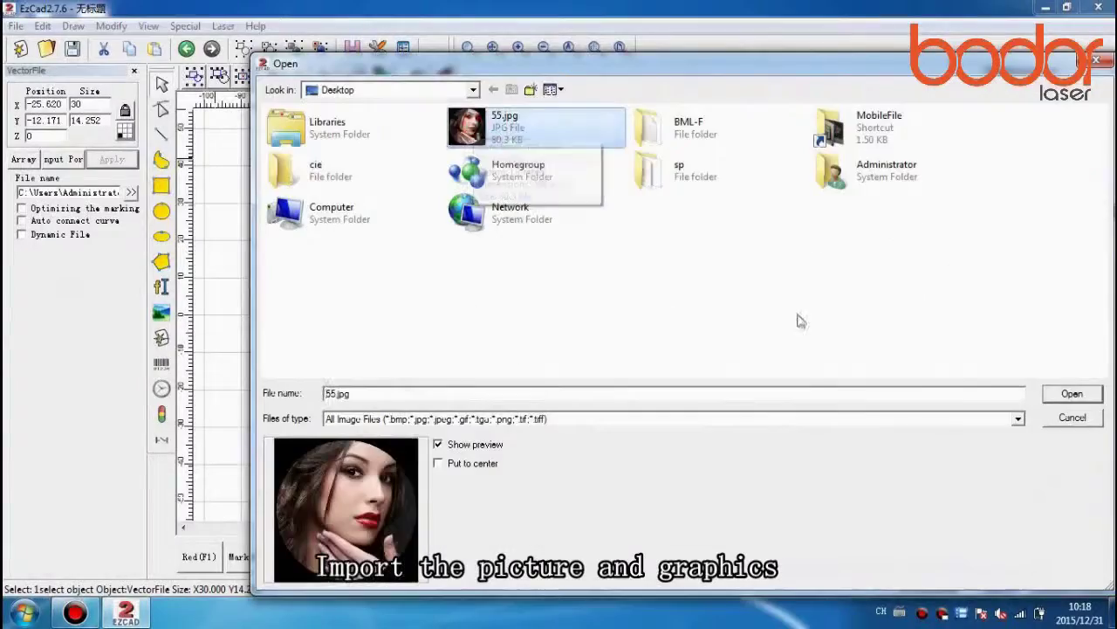
# Import the bitmap 55.jpg and move it to about X -77.5, Y -16, beside the logo, keeping its fixed DPI at 300
pyautogui.click(1081, 394)
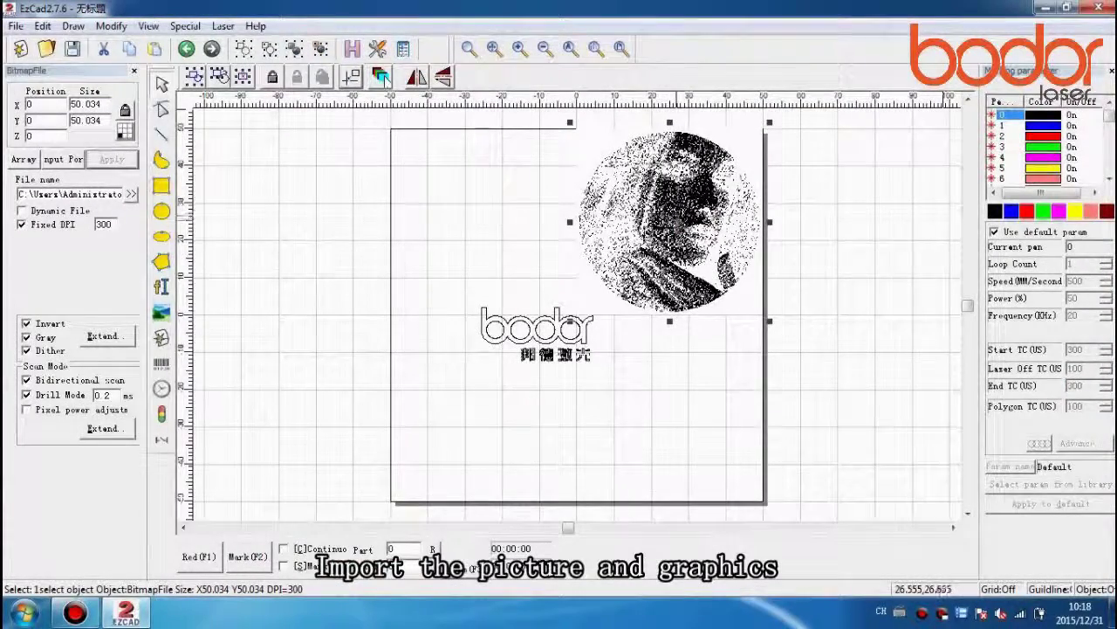
pyautogui.moveTo(677, 221); pyautogui.dragTo(367, 289)
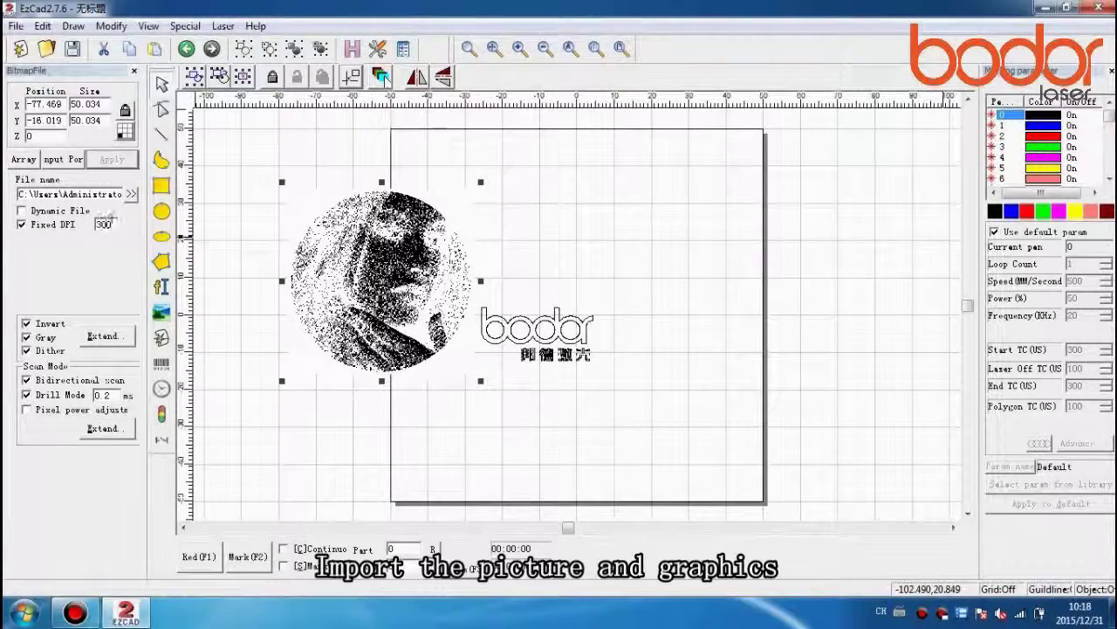
pyautogui.doubleClick(105, 224)
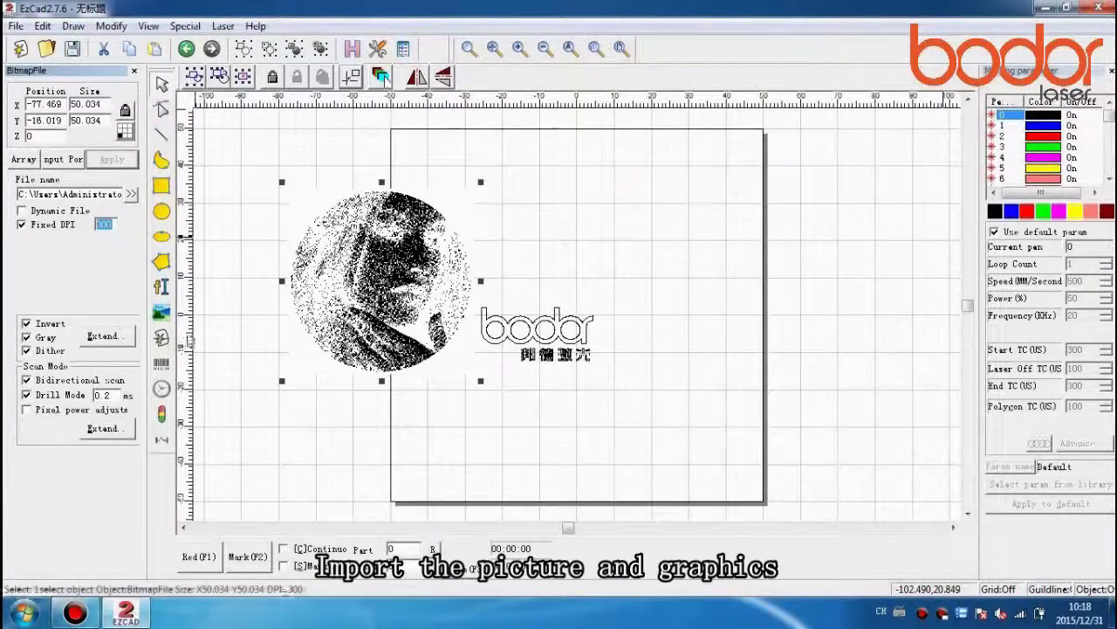
pyautogui.click(604, 255)
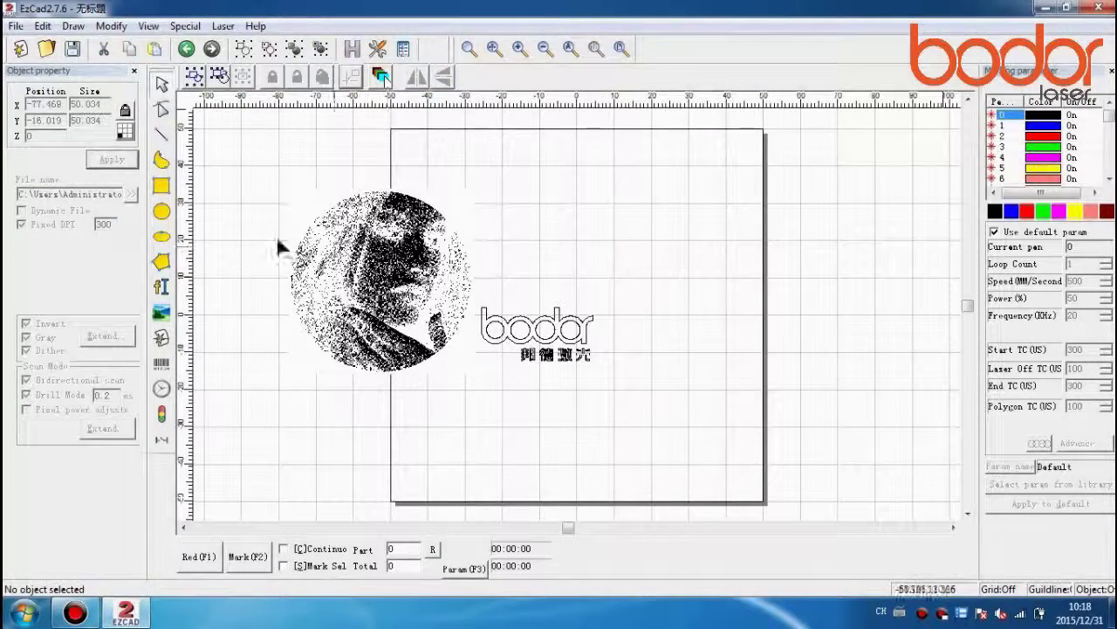
# Place a text object above the logo using BarCode Font-30 with the QRCODE barcode type
pyautogui.click(161, 288)
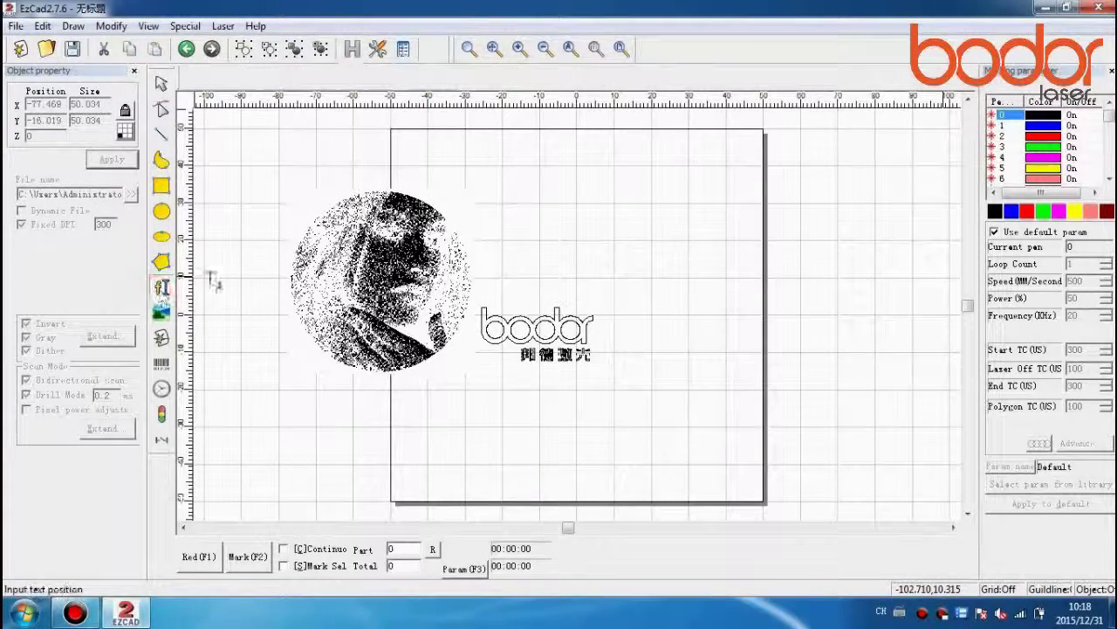
pyautogui.click(517, 243)
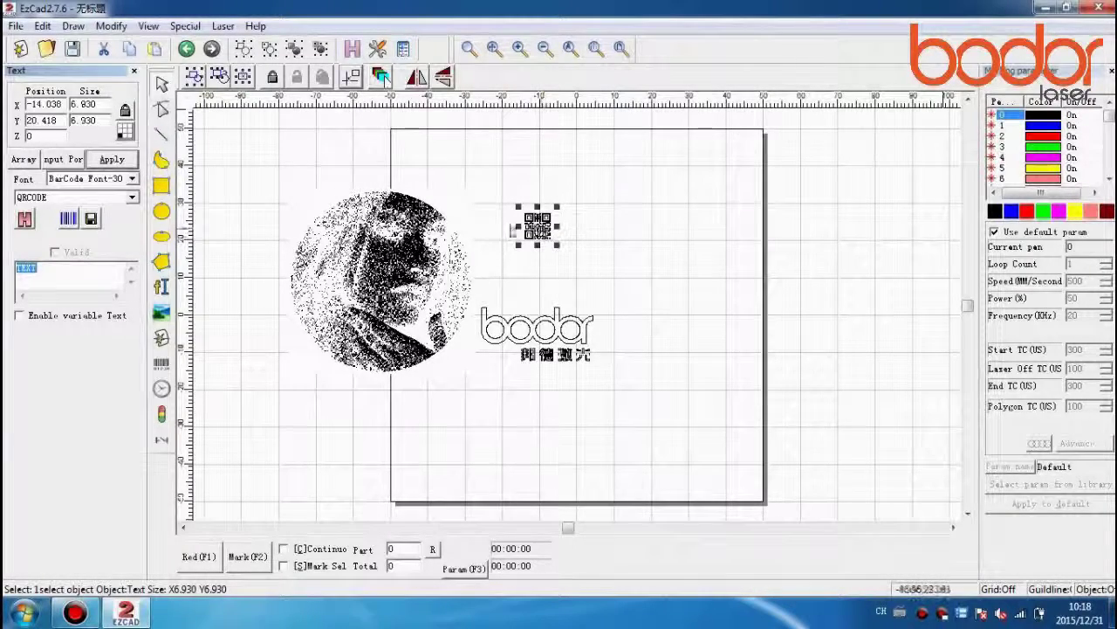
pyautogui.click(129, 179)
pyautogui.click(96, 226)
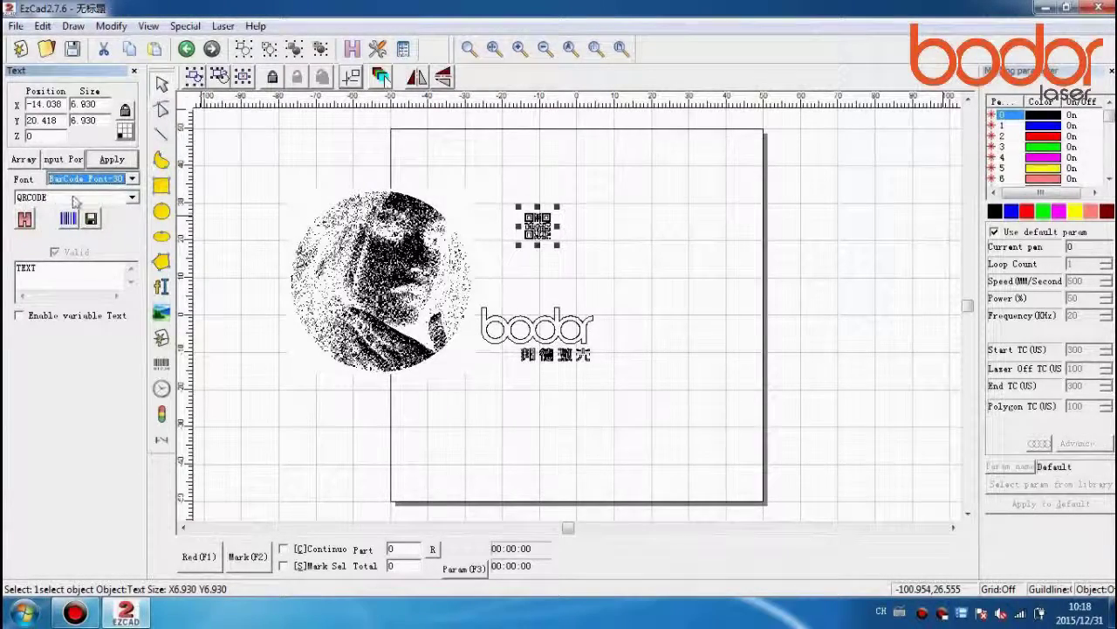
pyautogui.click(129, 197)
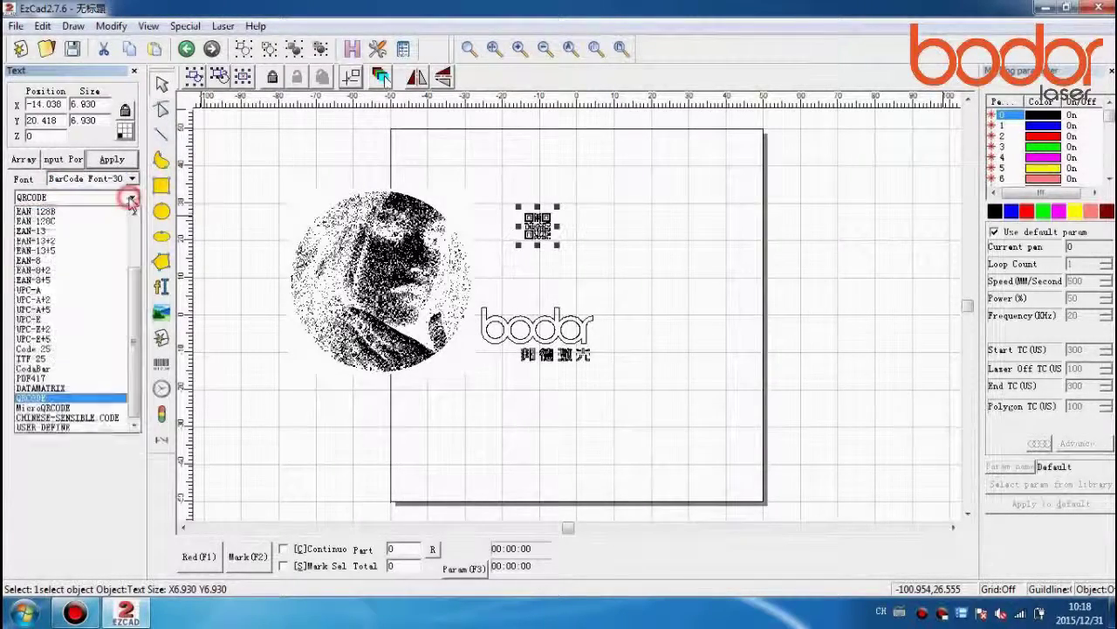
pyautogui.click(73, 398)
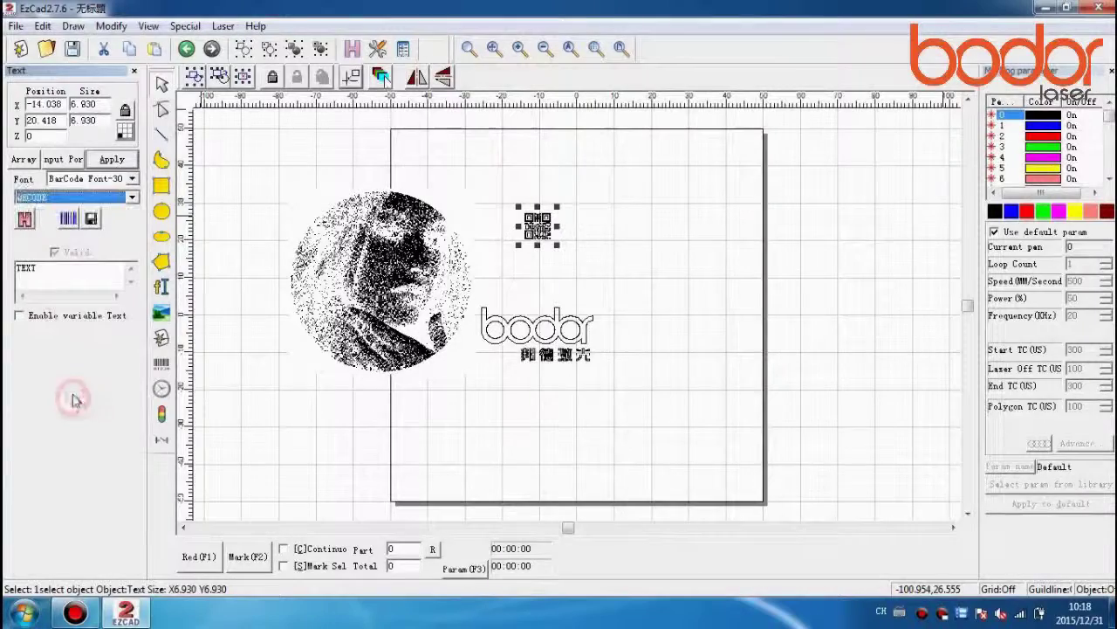
# Review the QR code's text and its top, left, right and bottom blank margins in the barcode settings, and confirm
pyautogui.click(69, 219)
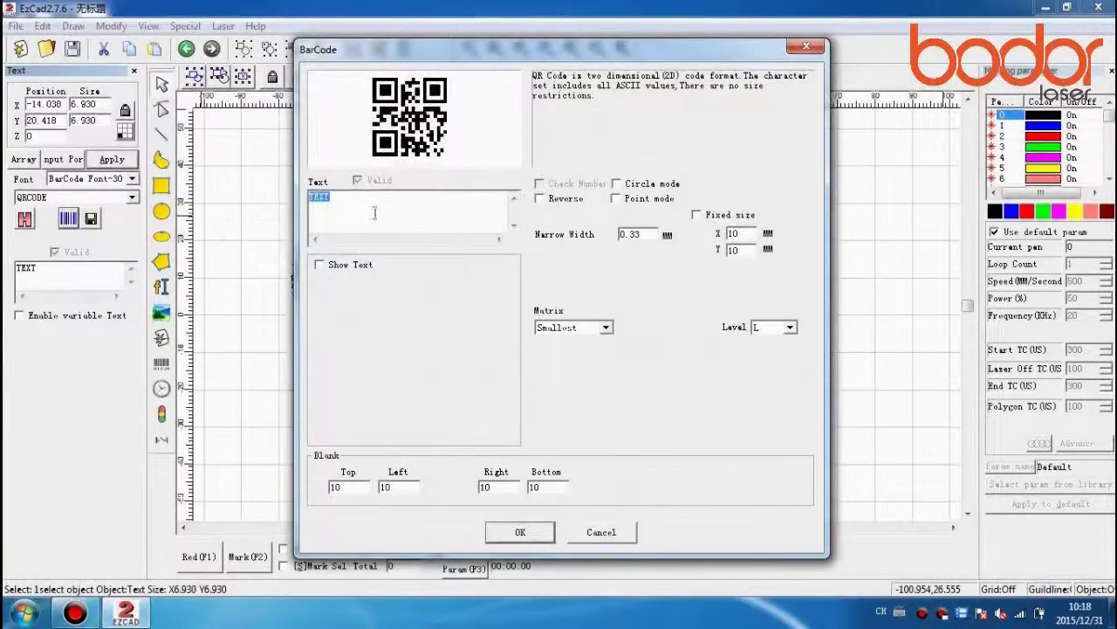
pyautogui.click(373, 212)
pyautogui.hotkey('ctrl', 'a')
pyautogui.doubleClick(354, 486)
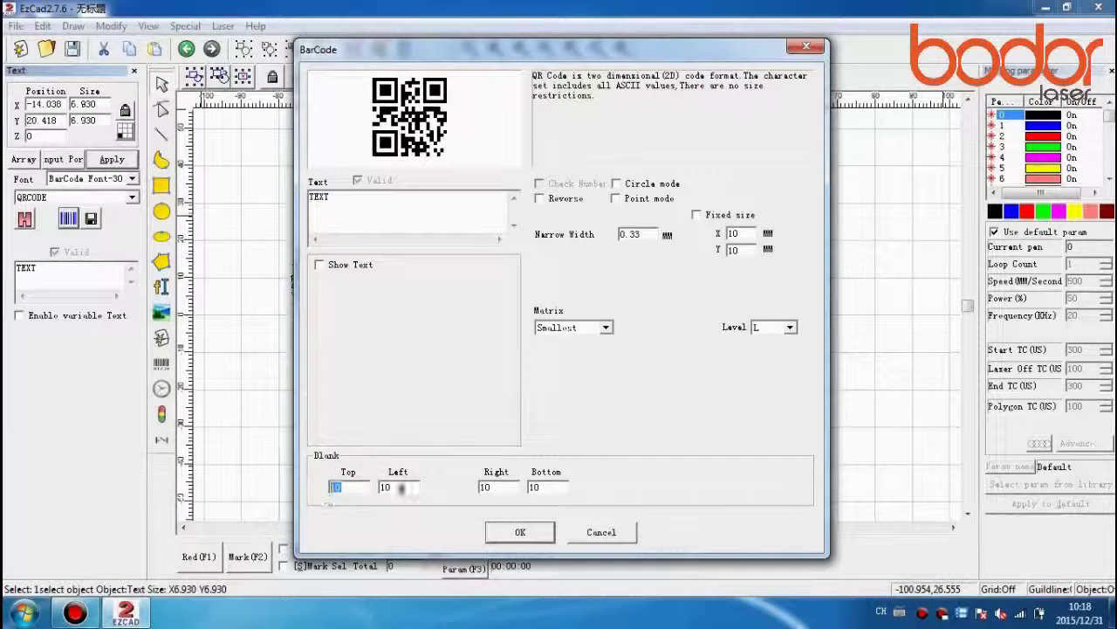
pyautogui.doubleClick(387, 486)
pyautogui.doubleClick(535, 487)
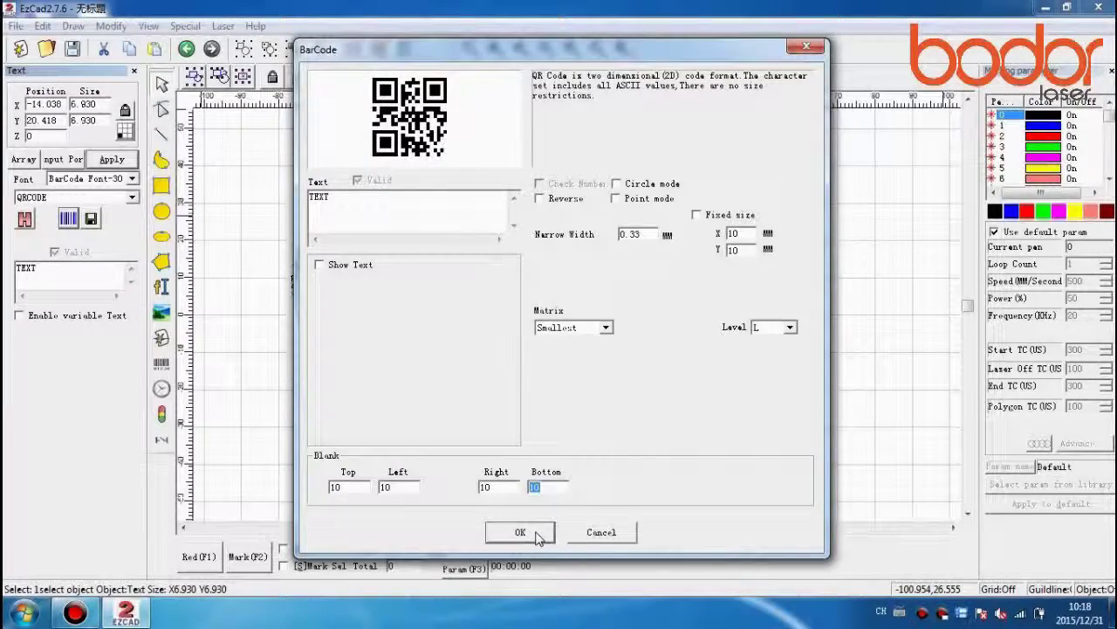
pyautogui.click(528, 531)
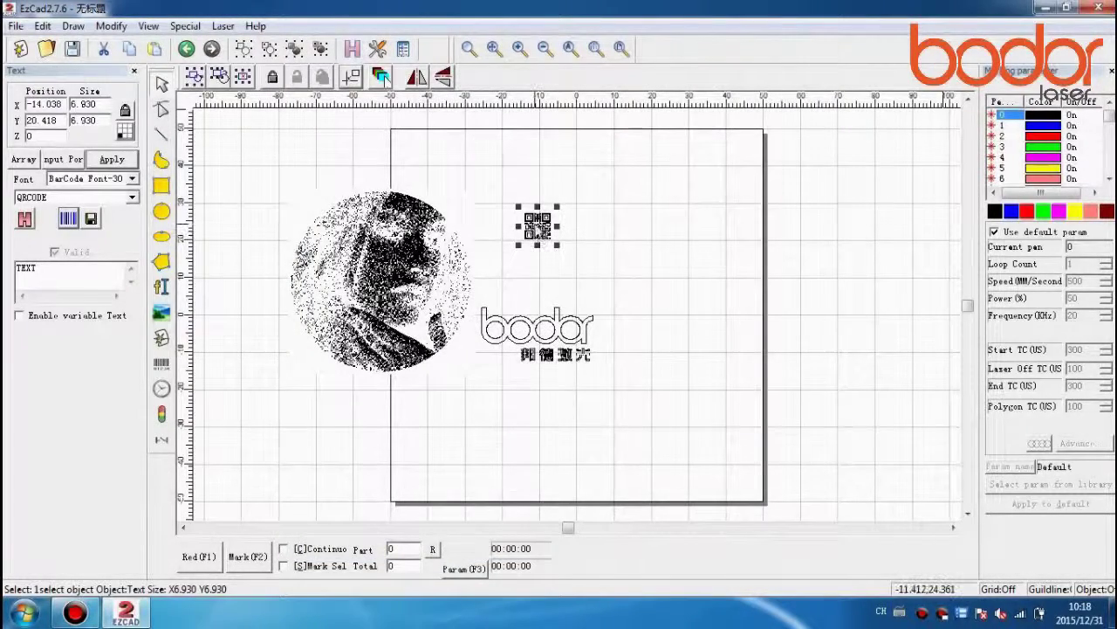
# Set the QR code's size to 15 × 15 mm and move it closer to the logo, to about X -17, Y 13
pyautogui.doubleClick(102, 104)
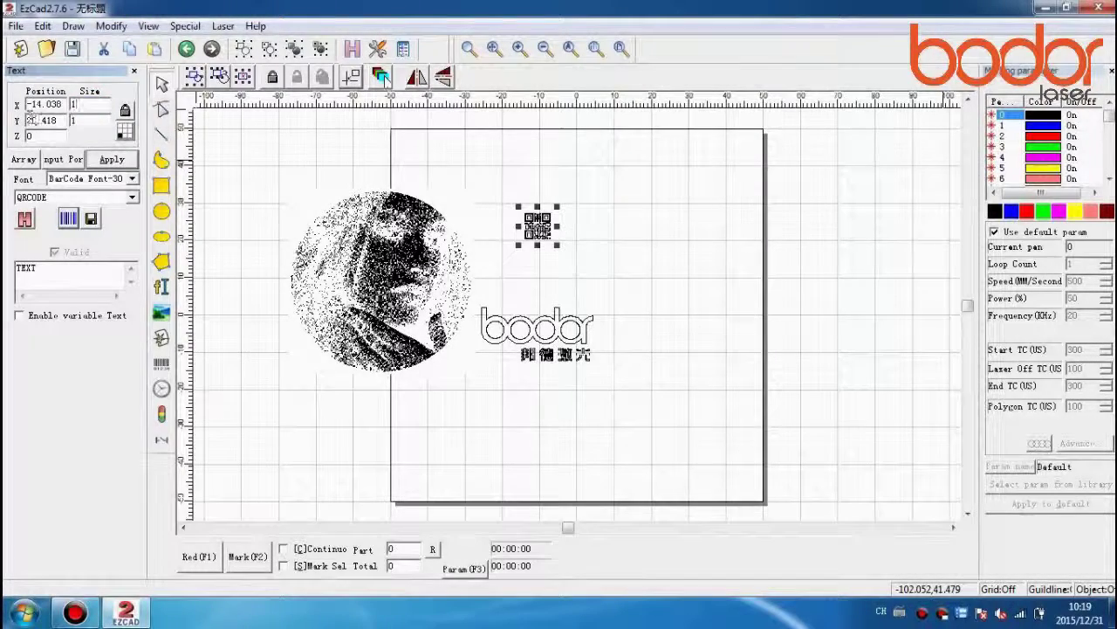
pyautogui.click(111, 160)
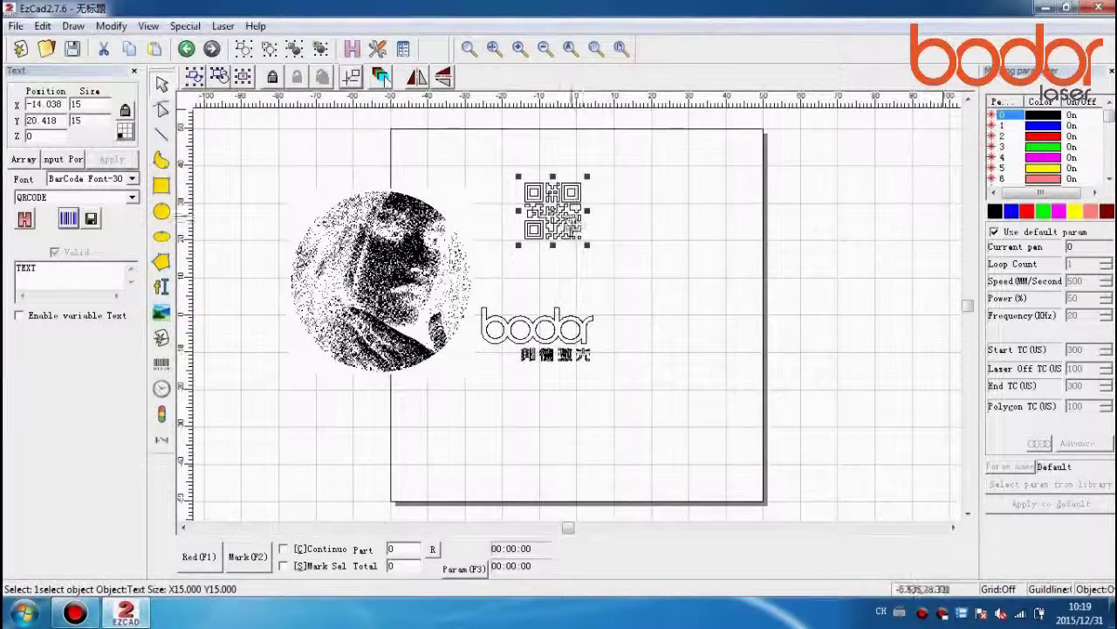
pyautogui.moveTo(554, 213); pyautogui.dragTo(542, 242)
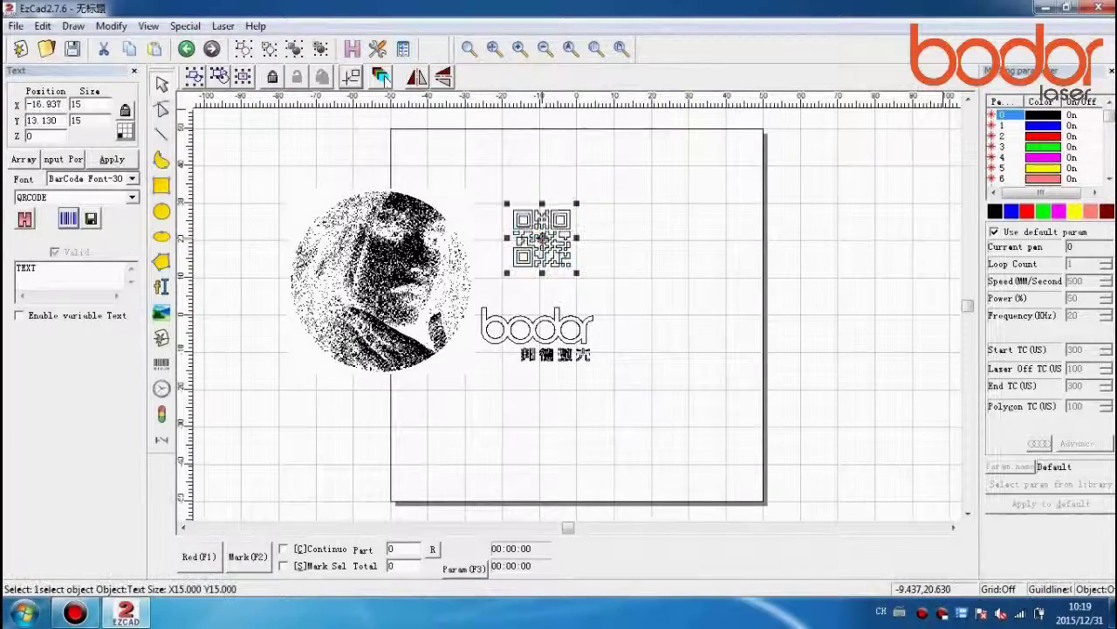
# Set the QR code's size to 20 × 20 mm, move it to about X -20, Y 12 above the logo, and deselect it
pyautogui.doubleClick(79, 104)
pyautogui.write('20')
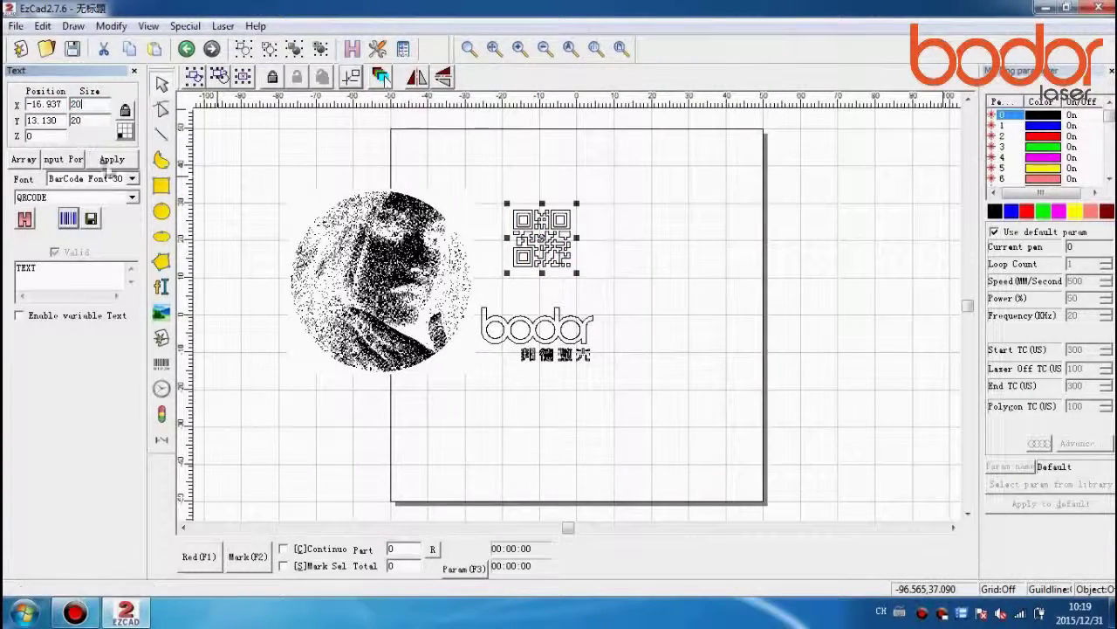
pyautogui.click(111, 160)
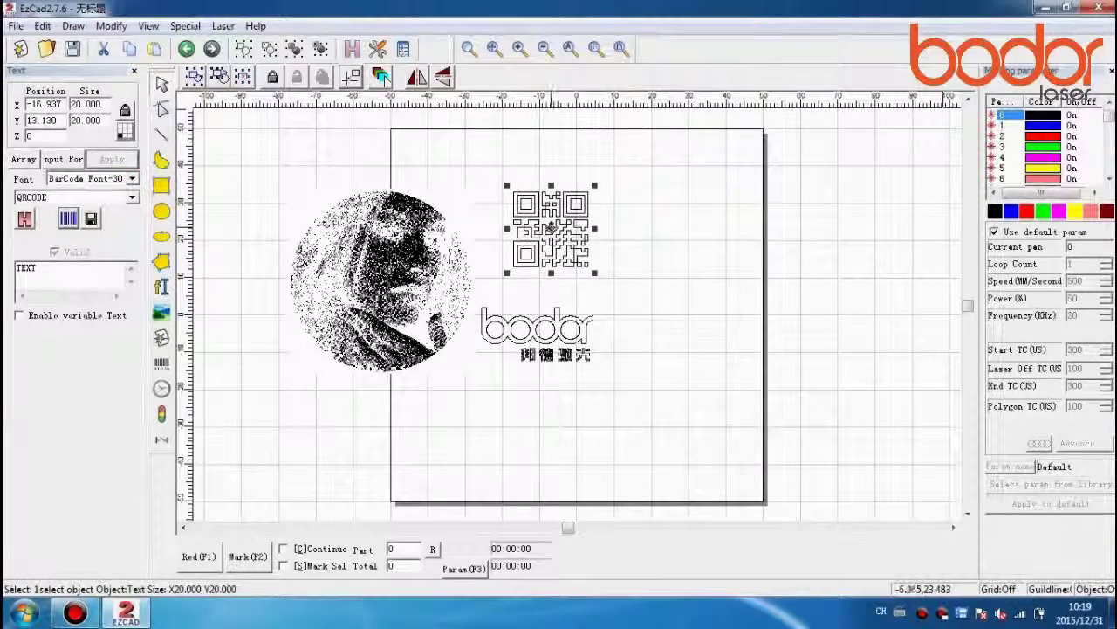
pyautogui.moveTo(550, 226); pyautogui.dragTo(540, 231)
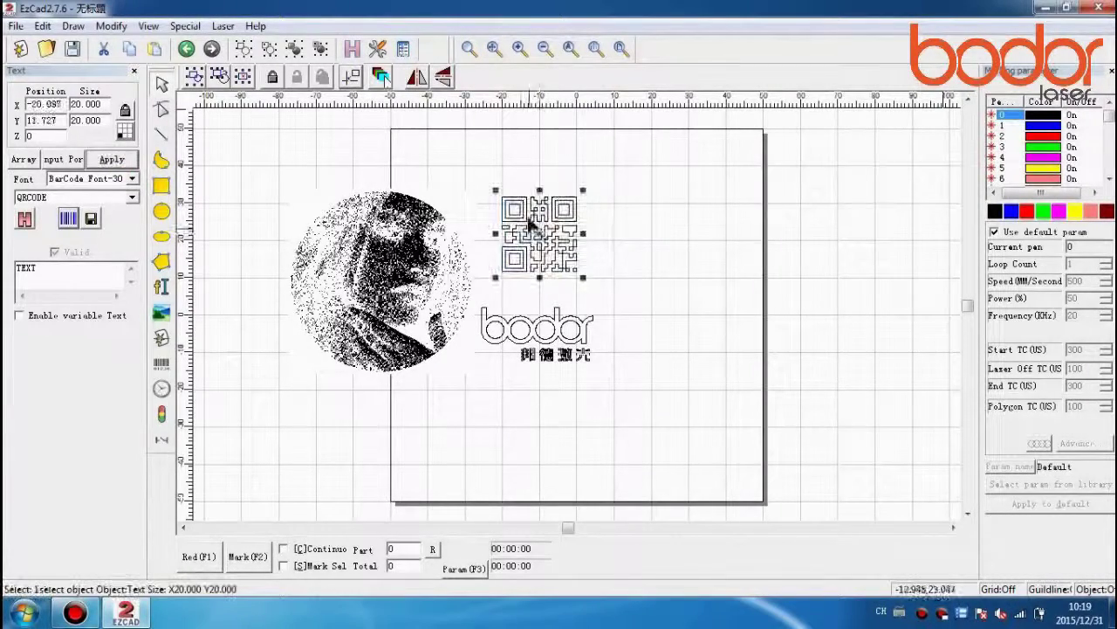
pyautogui.click(370, 150)
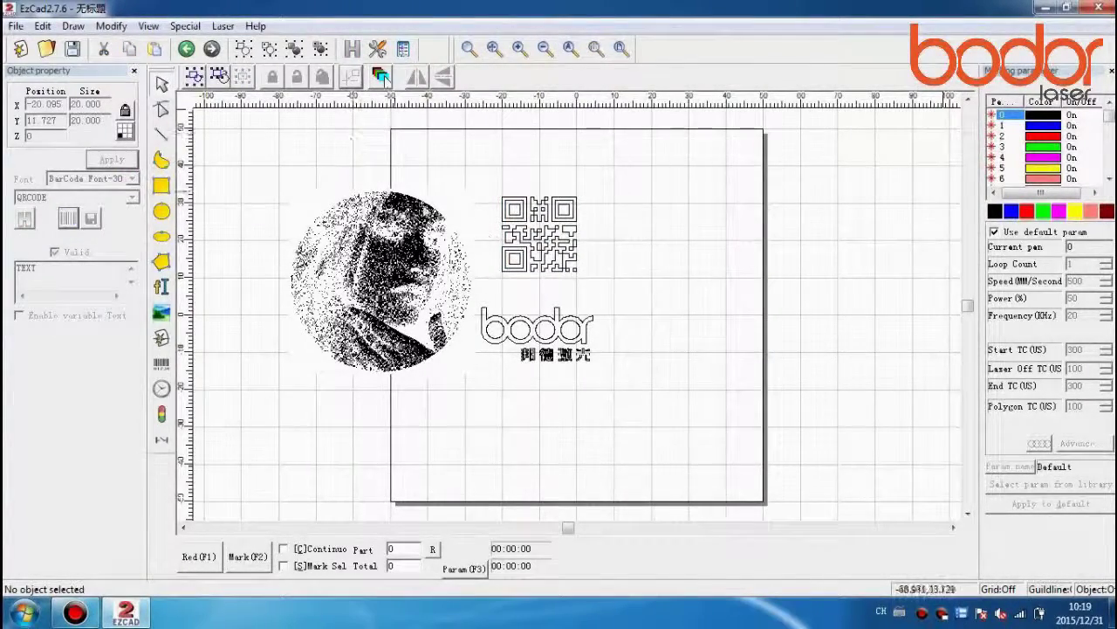
# Hatch the QR code with pen 1, the zigzag line type and a line space of 0.01 mm
pyautogui.click(516, 229)
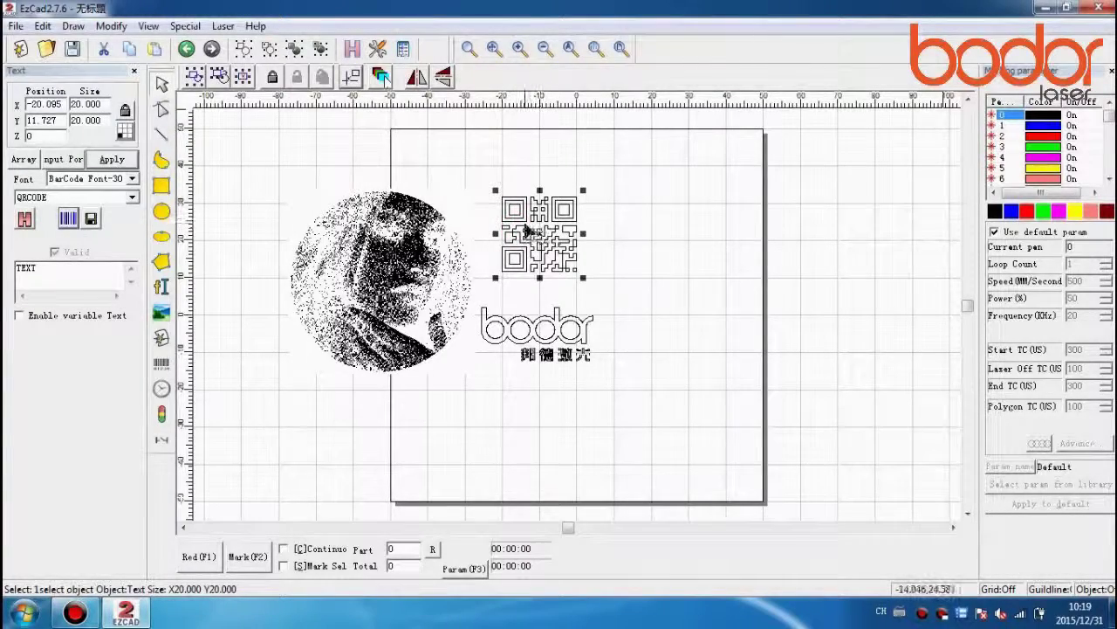
pyautogui.click(352, 50)
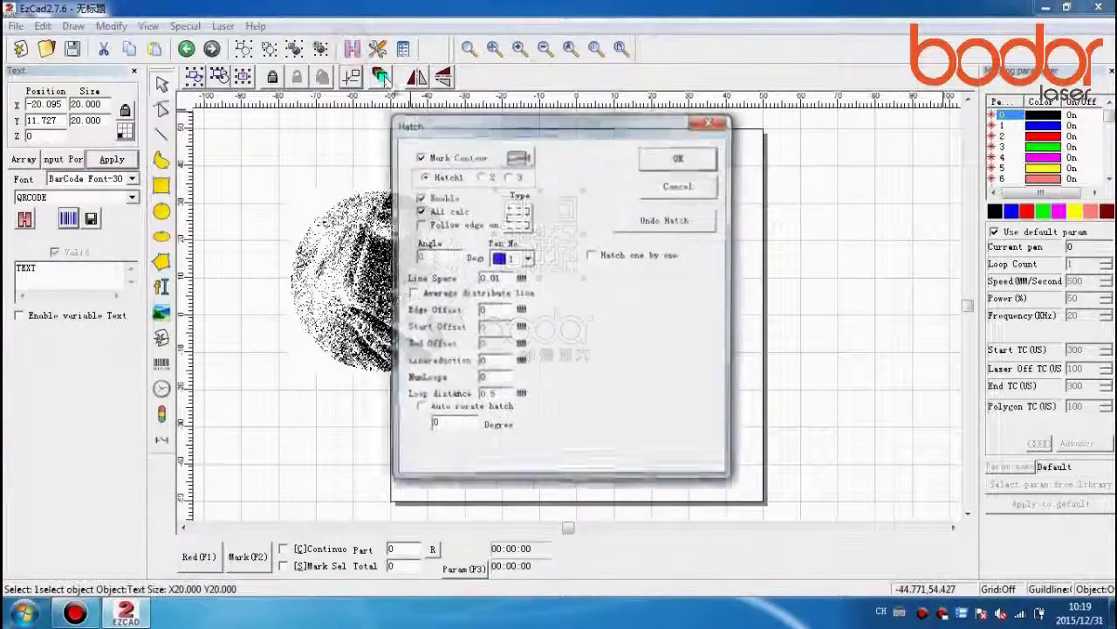
pyautogui.click(518, 225)
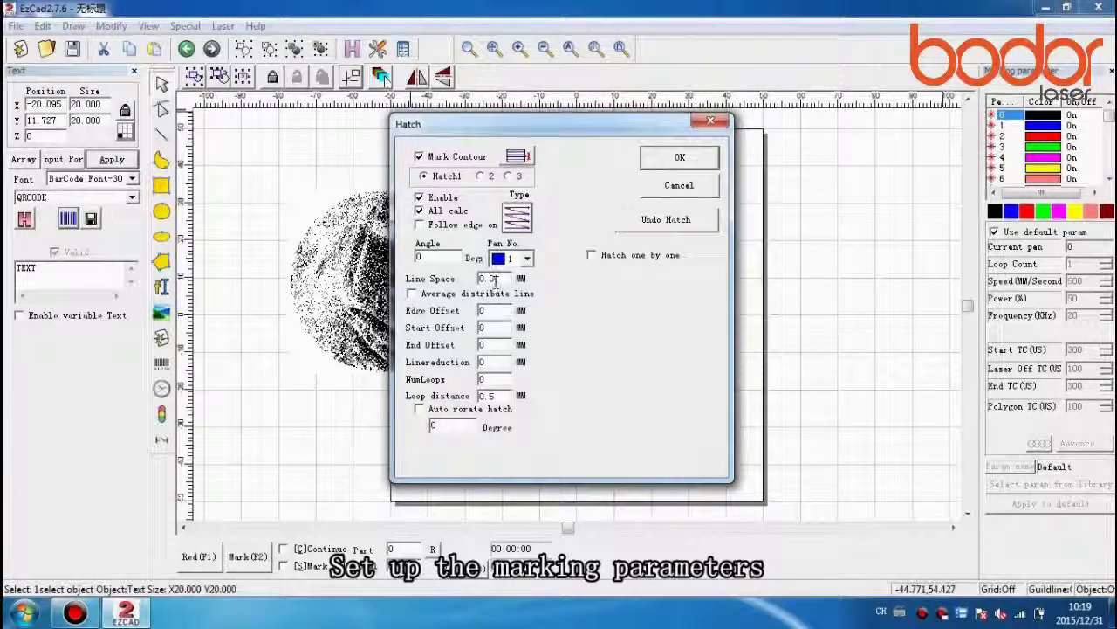
pyautogui.moveTo(490, 279); pyautogui.dragTo(503, 281)
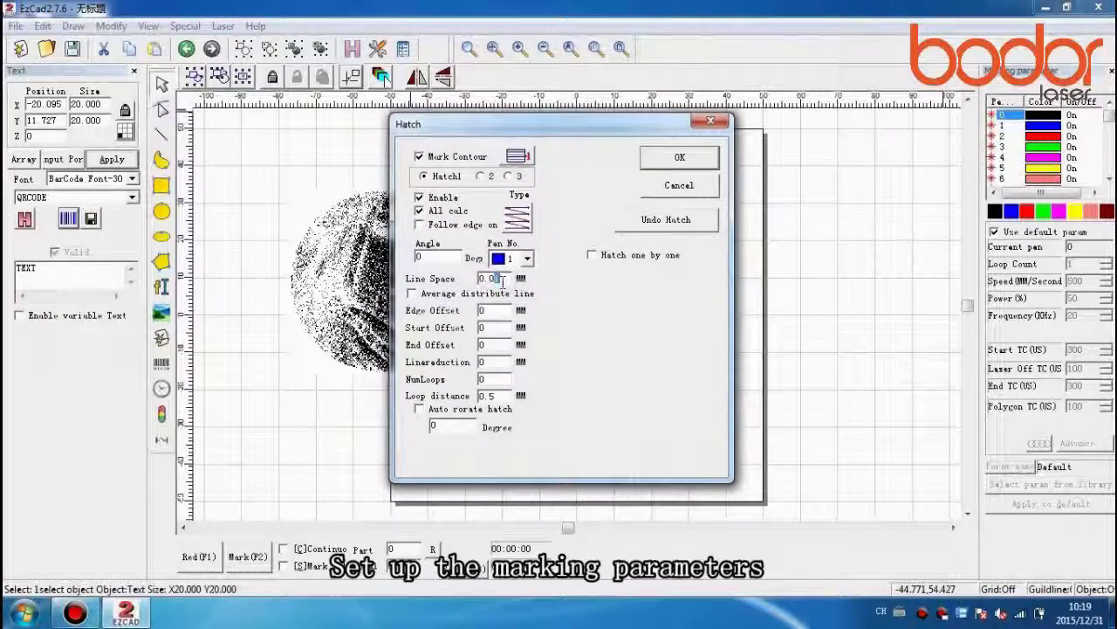
pyautogui.write('1')
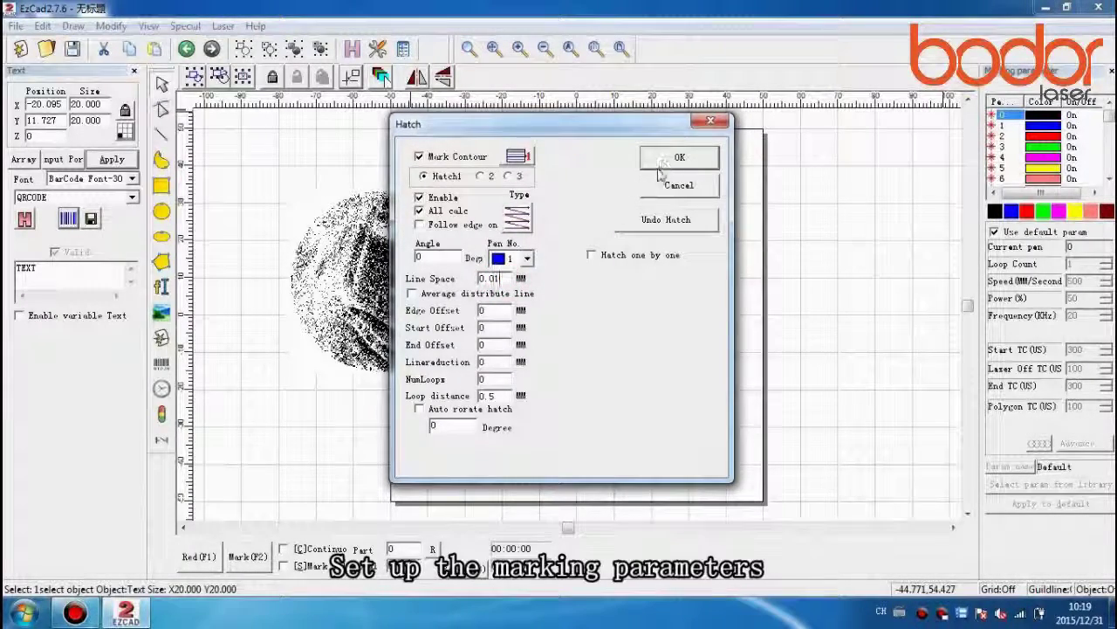
pyautogui.click(678, 157)
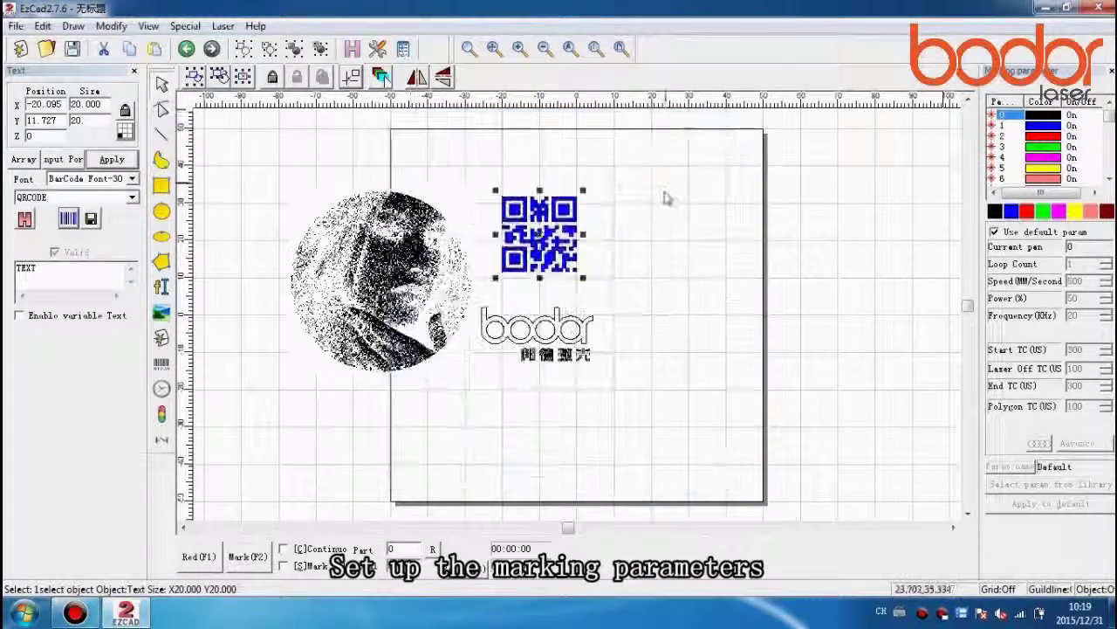
# Assign the QR code to blue pen 1, turn off that pen's default parameters and set its power to 60%
pyautogui.click(1014, 214)
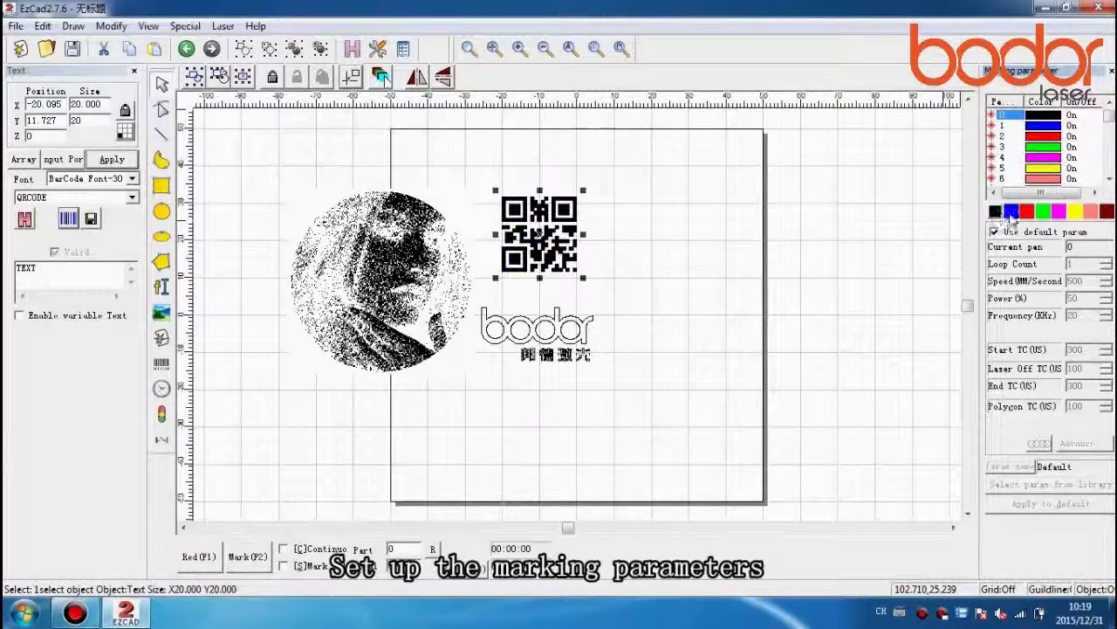
pyautogui.click(1012, 212)
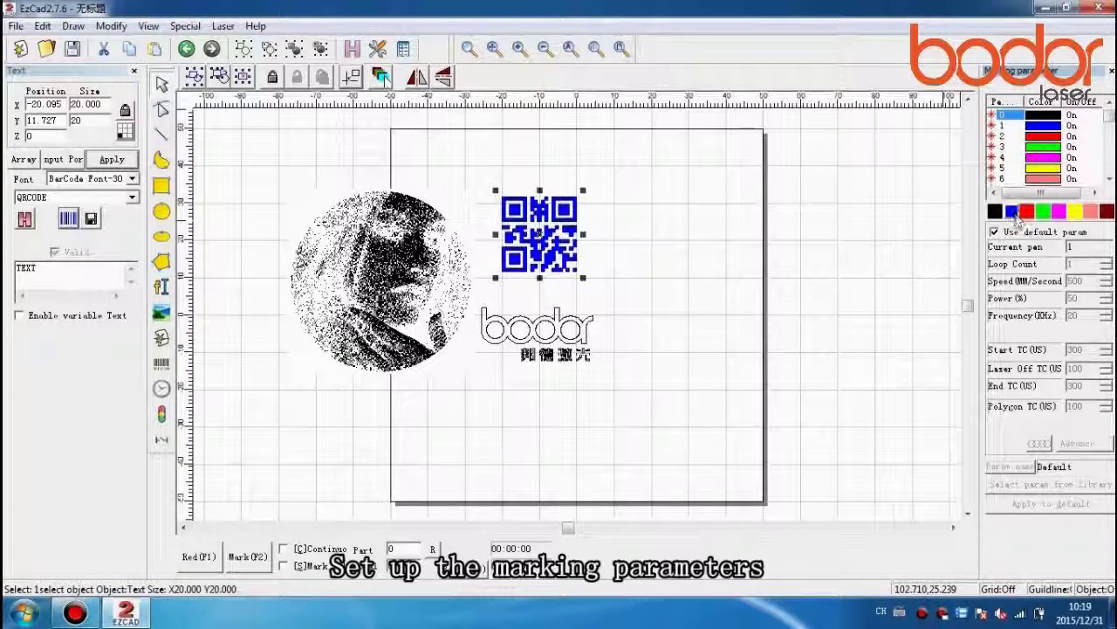
pyautogui.click(994, 231)
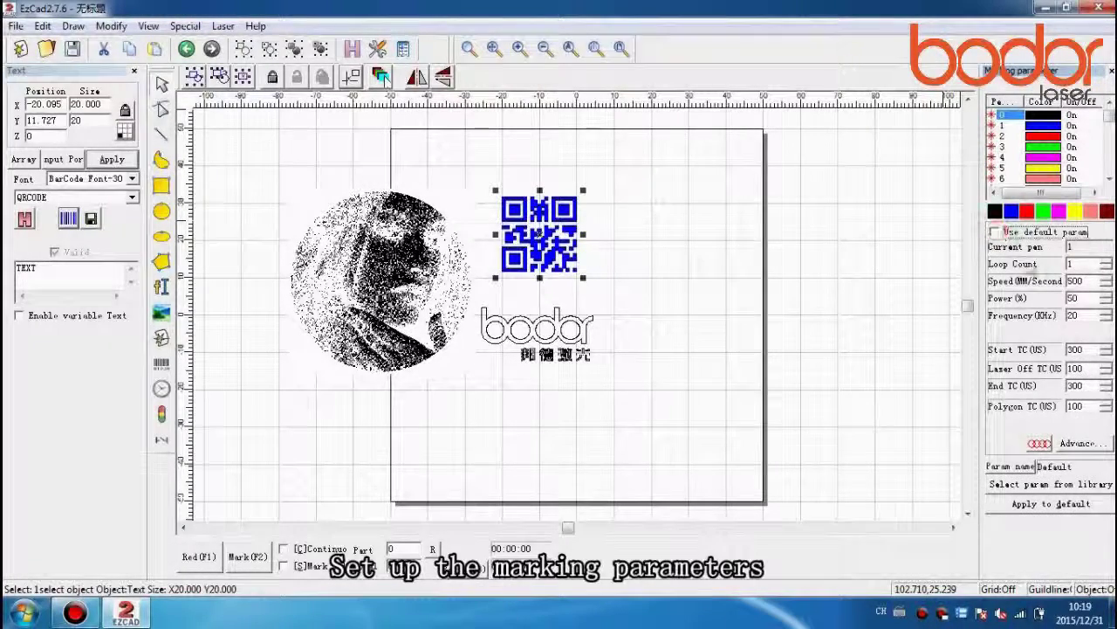
pyautogui.doubleClick(1078, 281)
pyautogui.doubleClick(1073, 298)
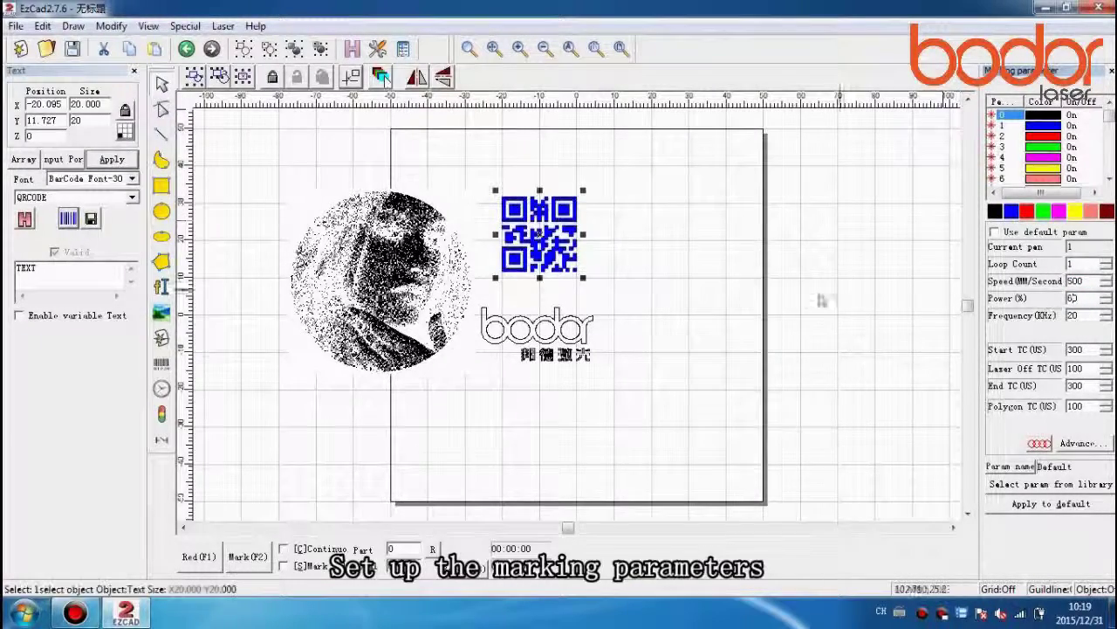
pyautogui.click(772, 288)
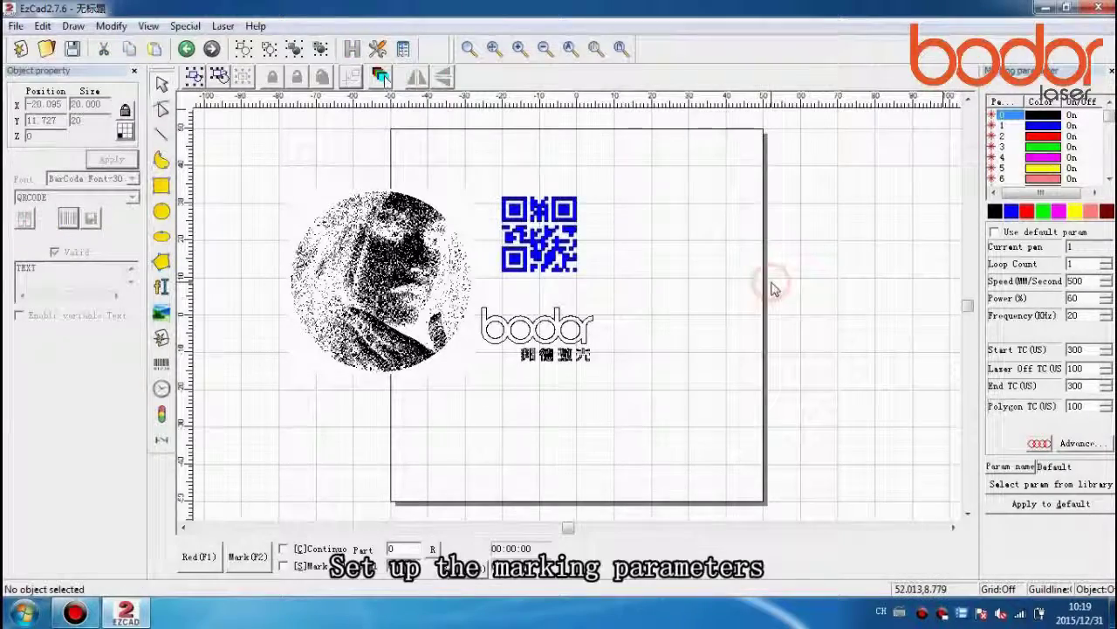
# Move the logo closer to the QR code, to about X -25, Y -8, and give its pen 0 custom parameters of speed 400 mm/s and power 30%
pyautogui.click(524, 329)
pyautogui.moveTo(524, 329); pyautogui.dragTo(539, 313)
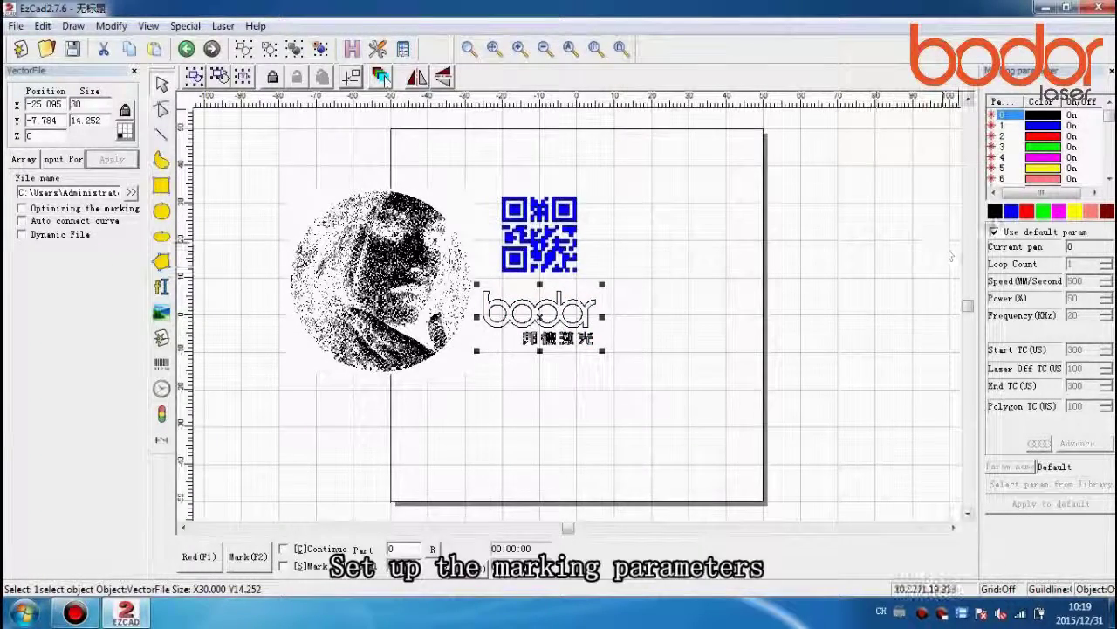
pyautogui.click(995, 232)
pyautogui.moveTo(1074, 281); pyautogui.dragTo(1066, 282)
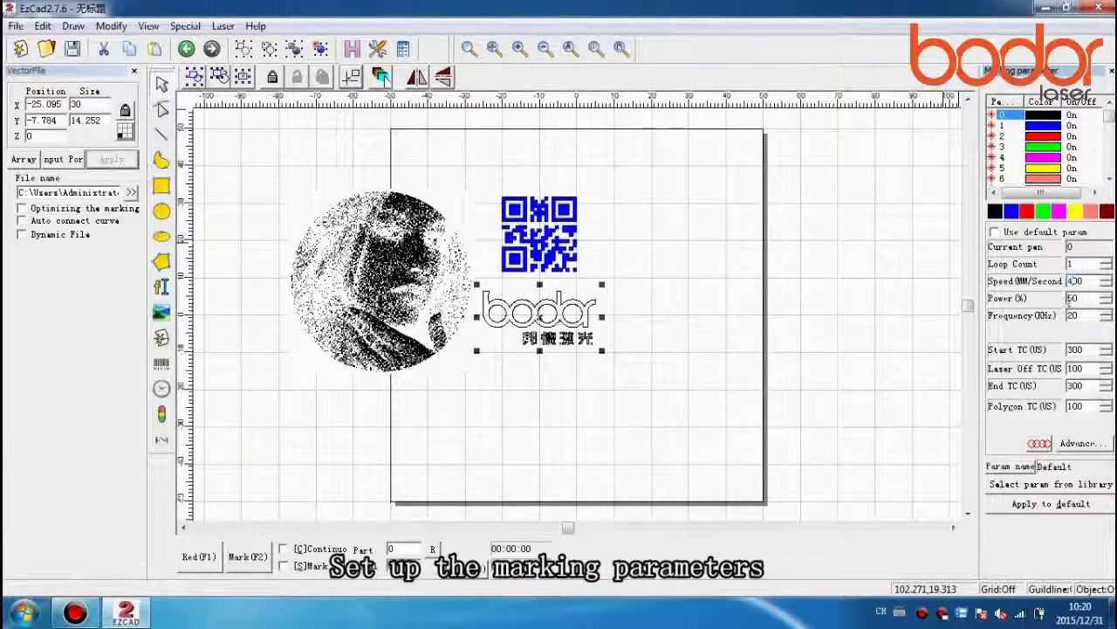
pyautogui.write('3')
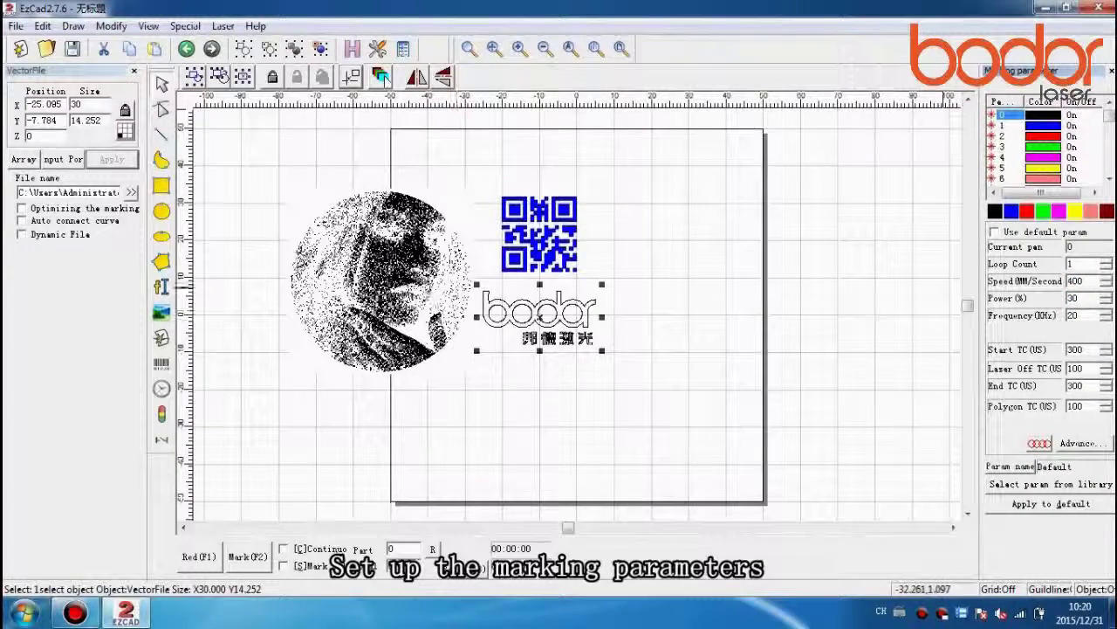
pyautogui.click(726, 284)
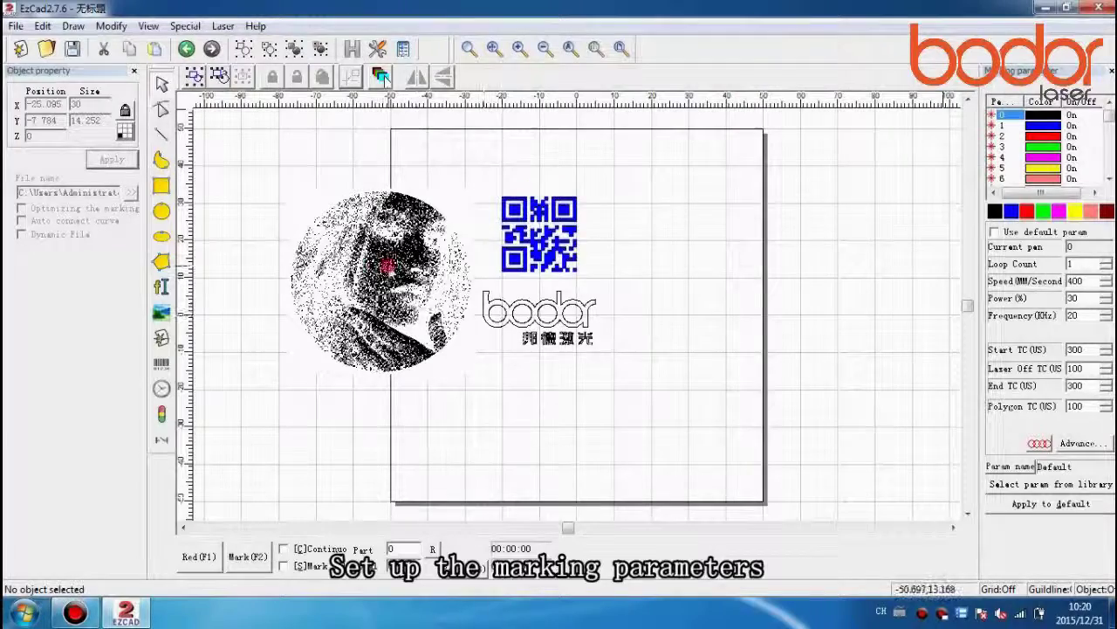
# Assign the portrait bitmap to red pen 2, turn off its default parameters, and set power to 30% and speed to 900 mm/s
pyautogui.click(390, 269)
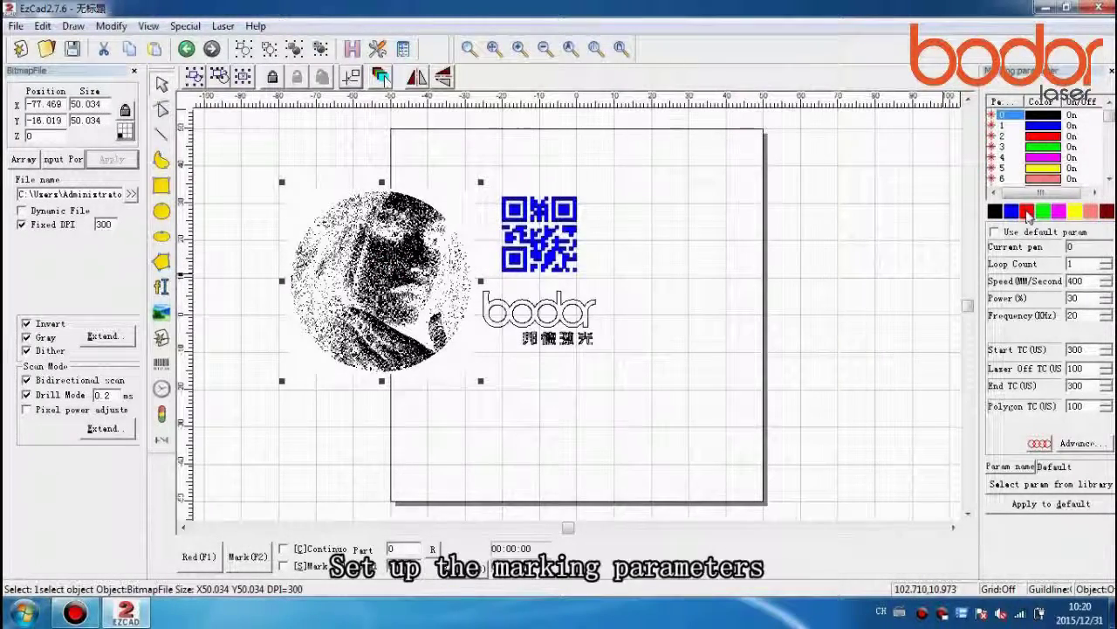
pyautogui.click(1028, 212)
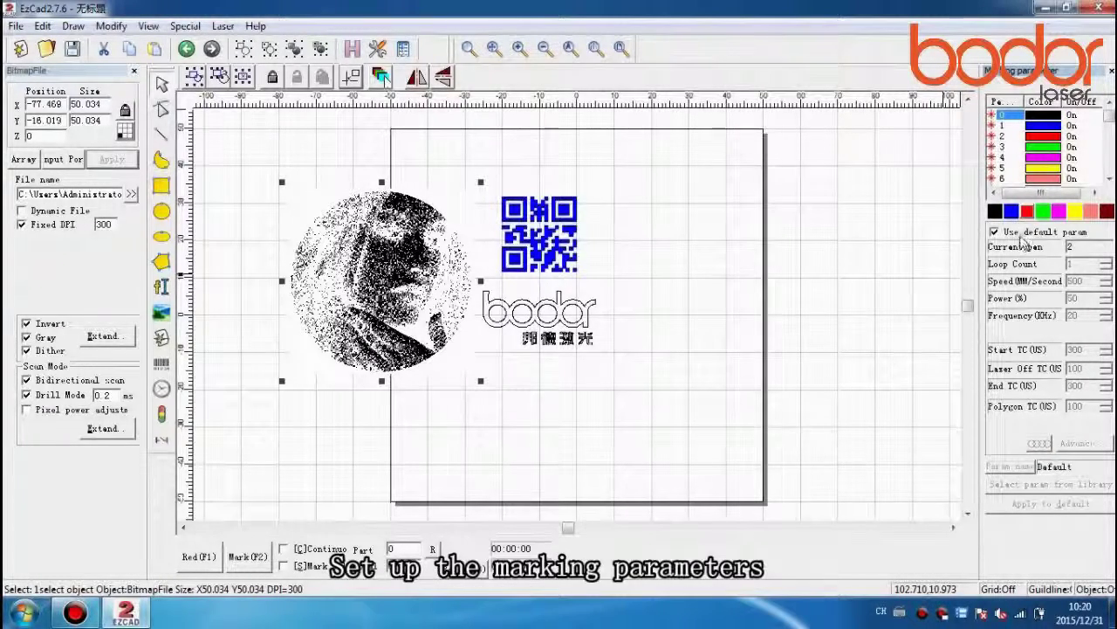
pyautogui.click(996, 232)
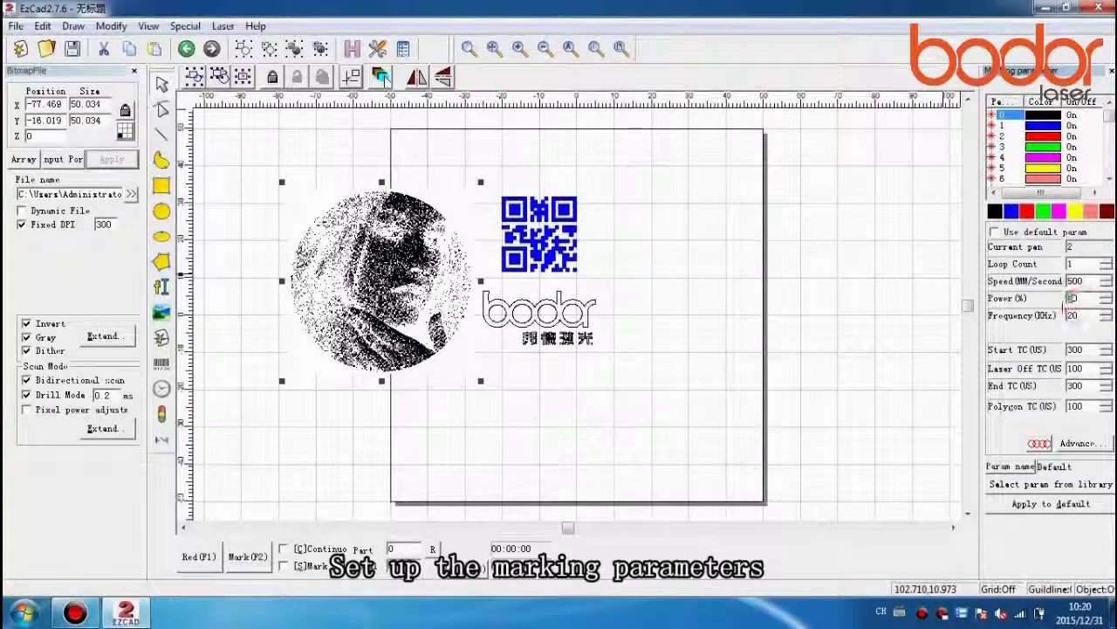
pyautogui.doubleClick(1069, 297)
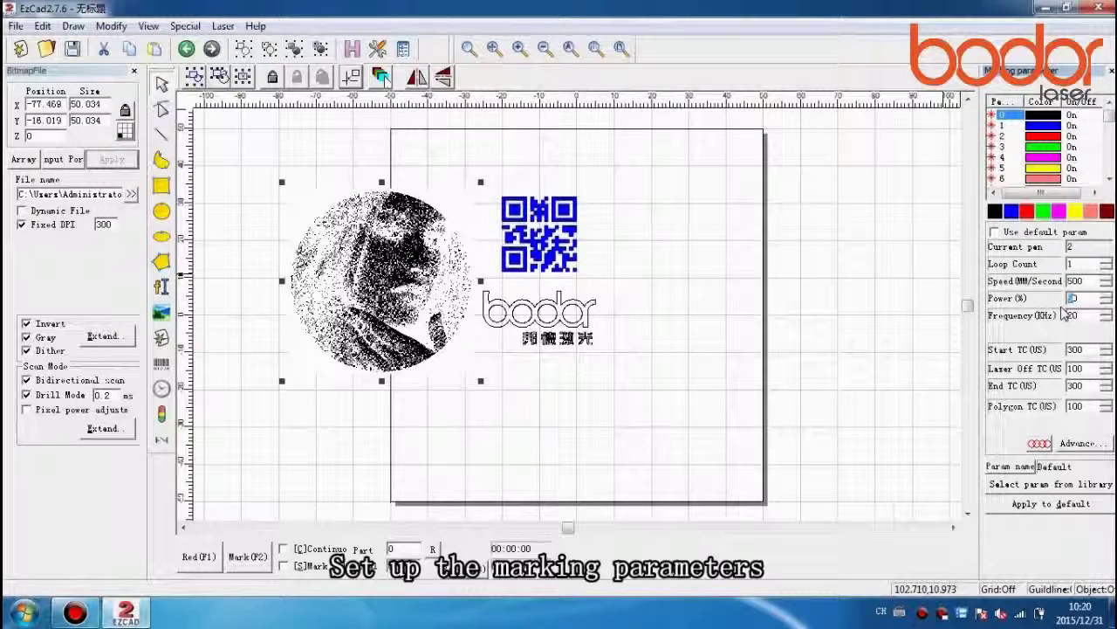
pyautogui.write('30')
pyautogui.doubleClick(1073, 280)
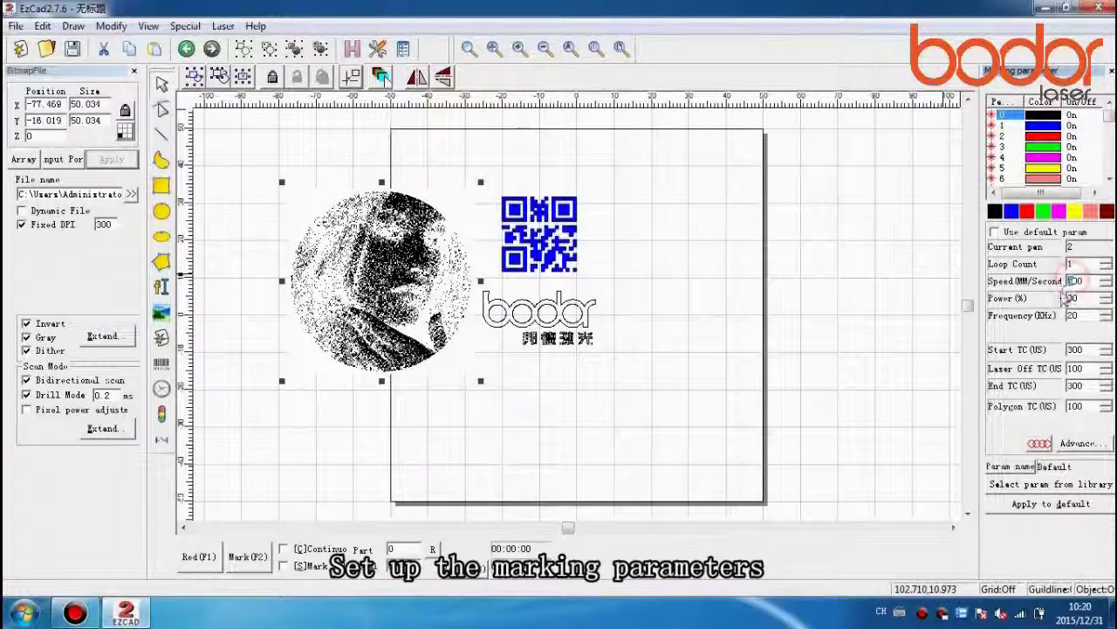
pyautogui.write('900')
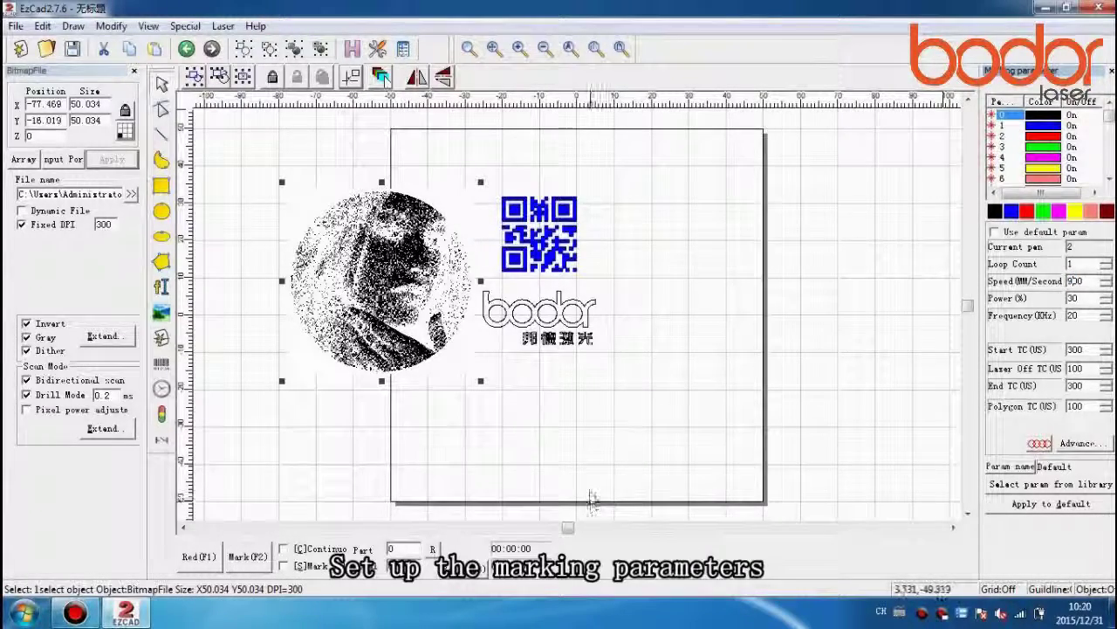
pyautogui.click(599, 462)
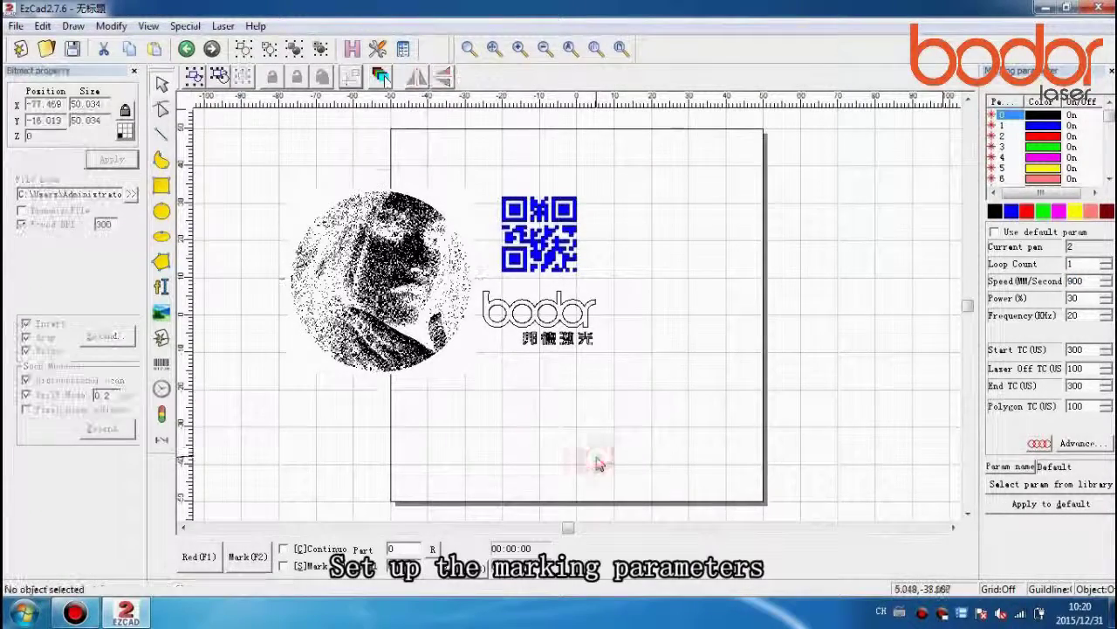
# Select the bitmap, QR code and logo together, centre them on the workspace origin, and deselect them
pyautogui.click(262, 161)
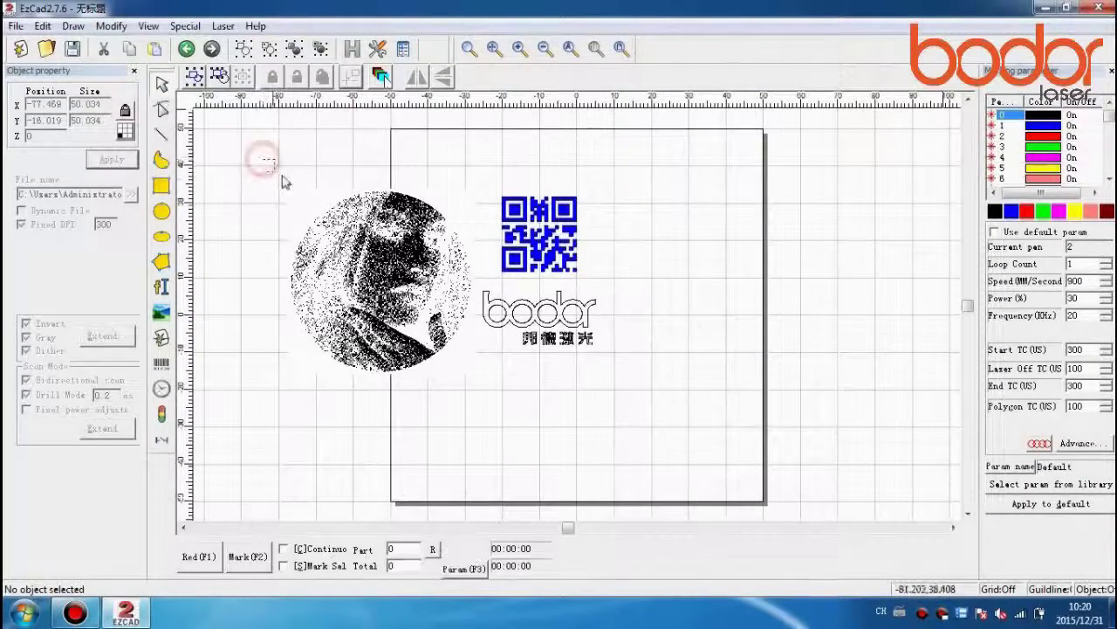
pyautogui.moveTo(376, 244); pyautogui.dragTo(683, 411)
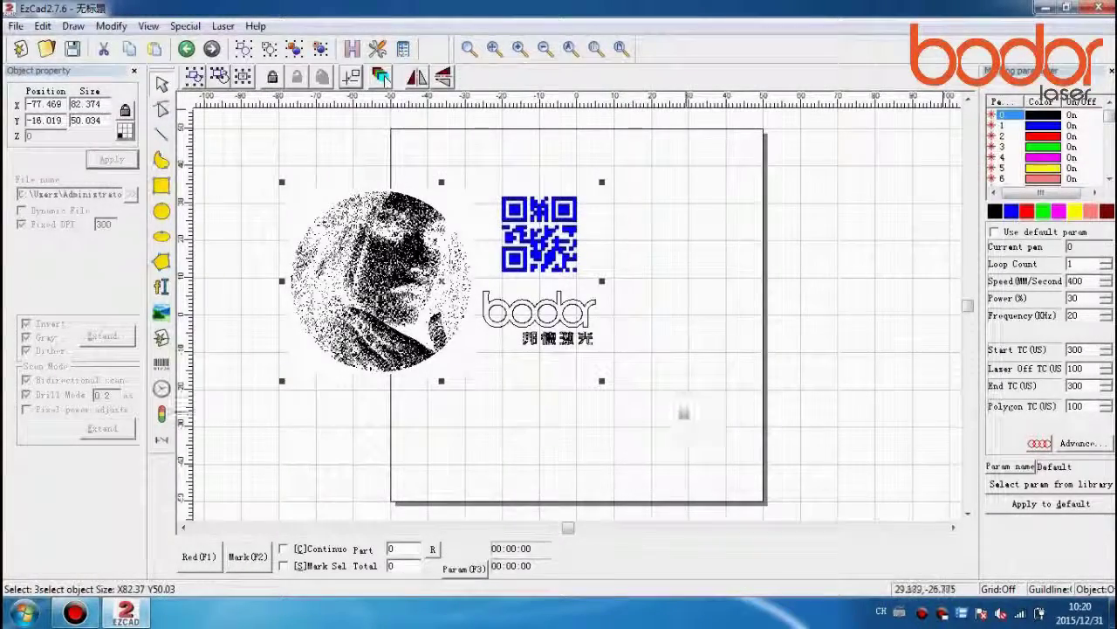
pyautogui.click(352, 78)
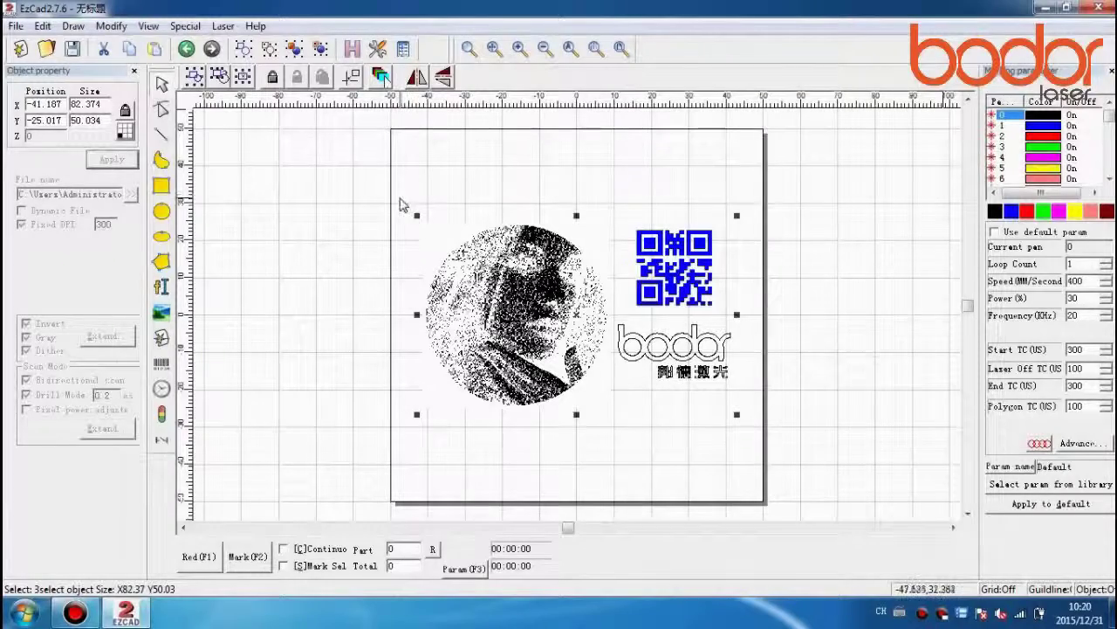
pyautogui.click(398, 200)
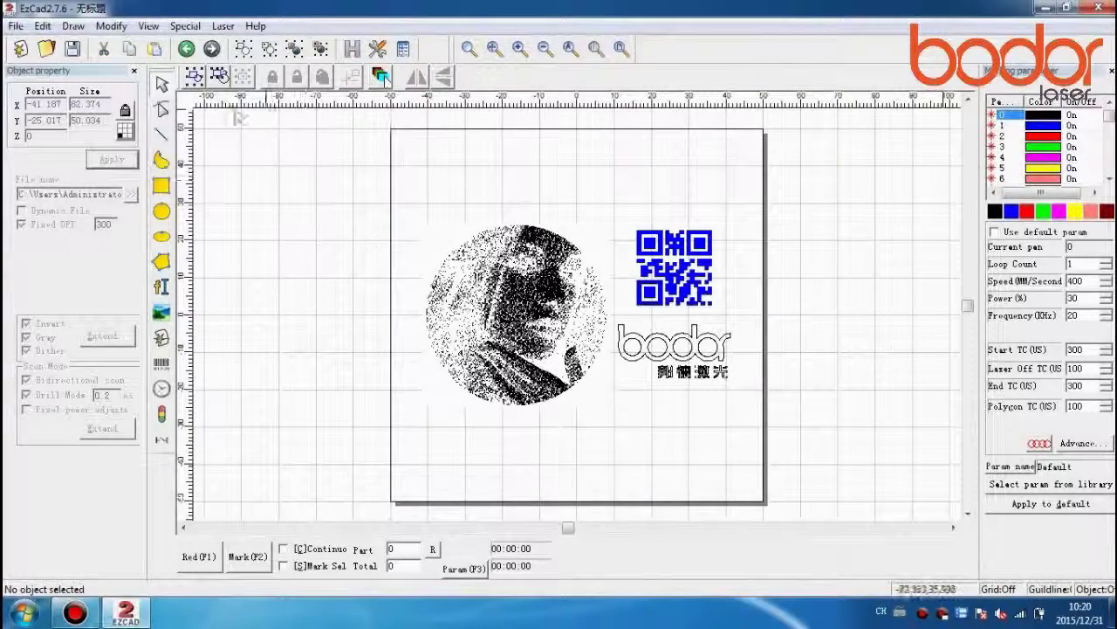
# Show the object list and move the vector logo below the 55.jpg bitmap in the marking order
pyautogui.click(148, 26)
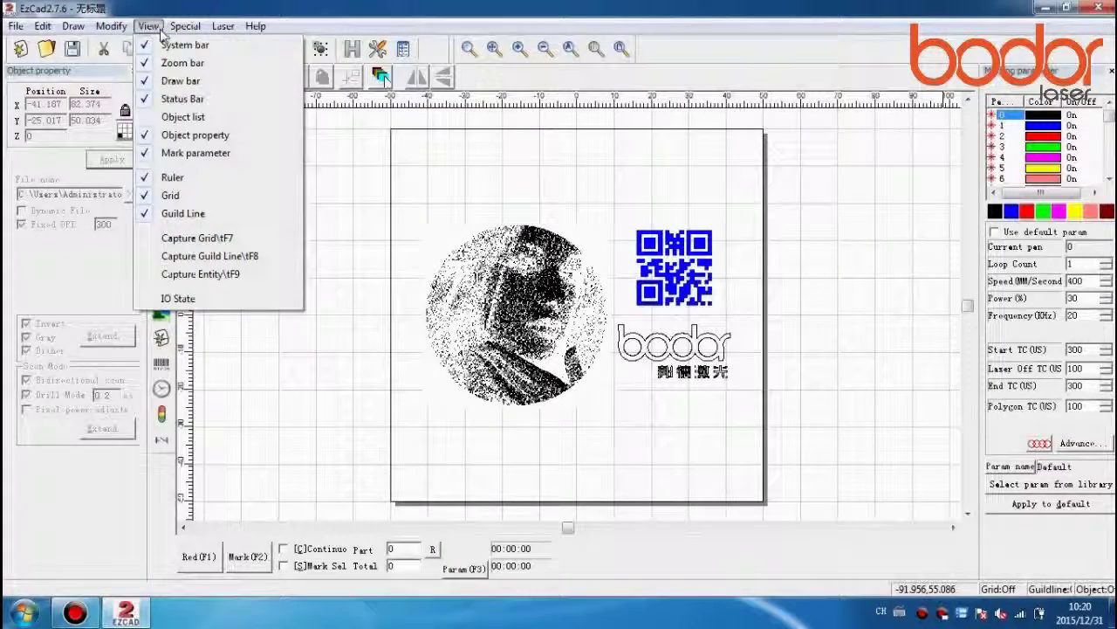
pyautogui.click(158, 119)
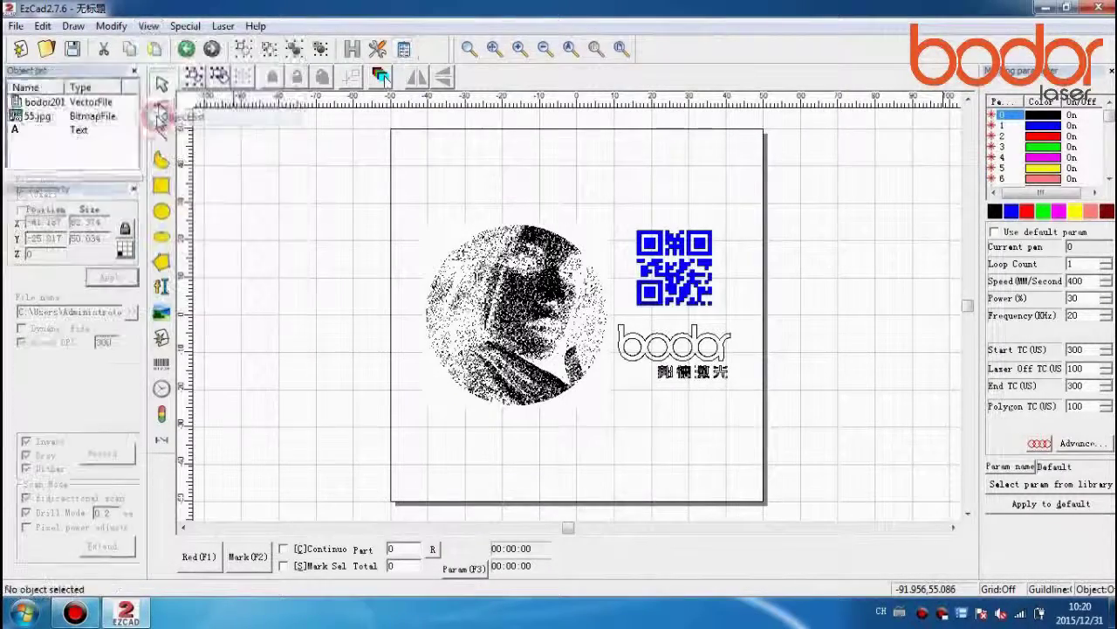
pyautogui.click(76, 130)
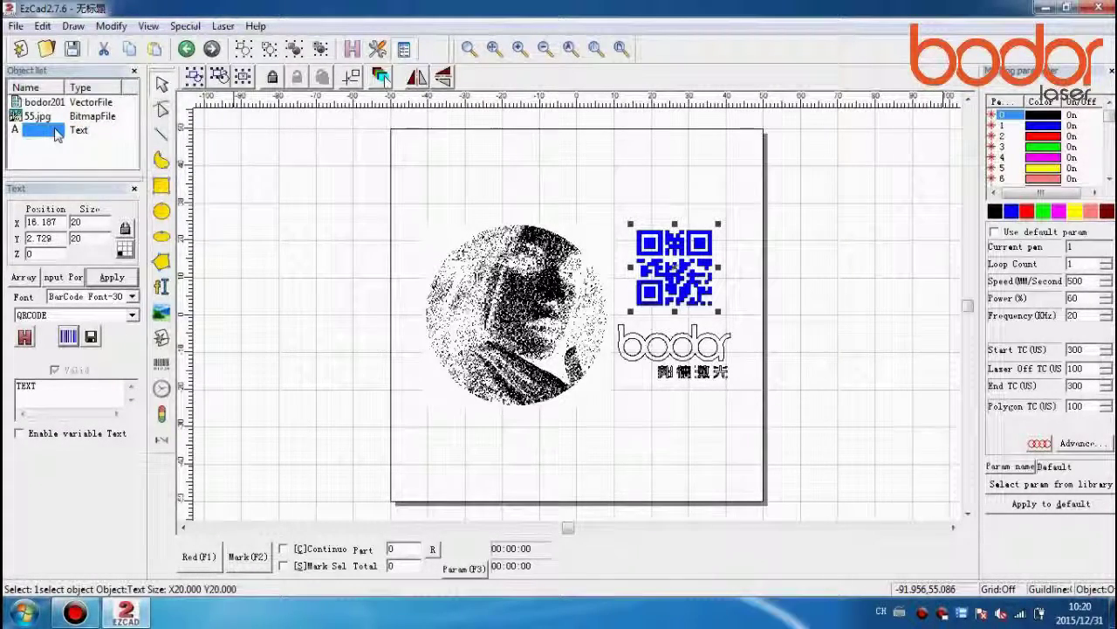
pyautogui.click(44, 120)
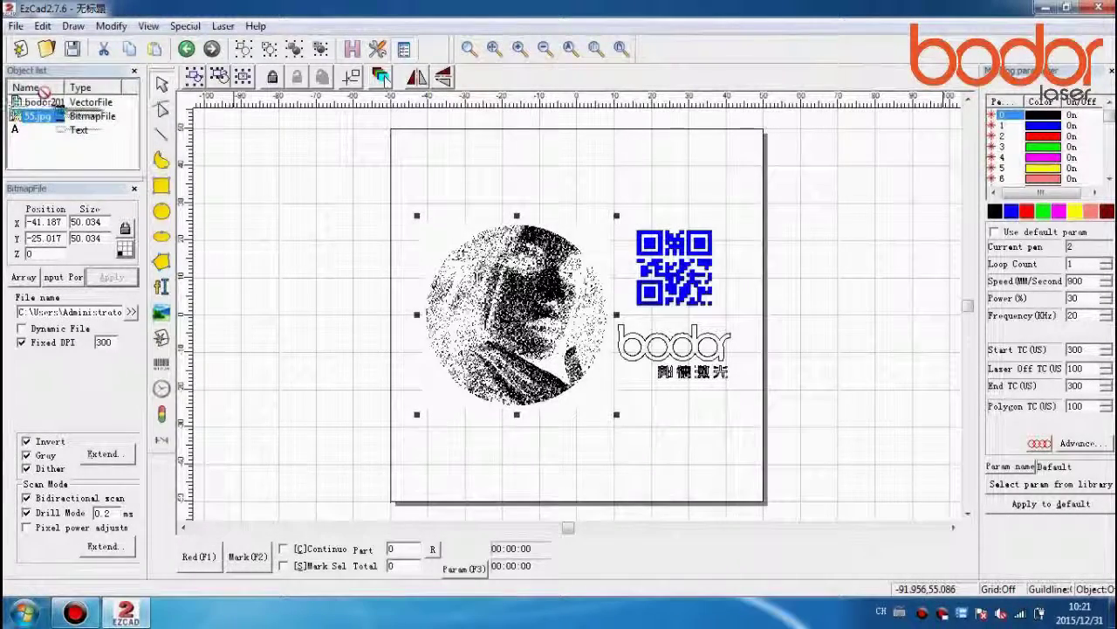
pyautogui.moveTo(44, 103)
pyautogui.mouseDown()
pyautogui.moveTo(56, 131)
pyautogui.moveTo(53, 122)
pyautogui.mouseUp()
pyautogui.click(50, 107)
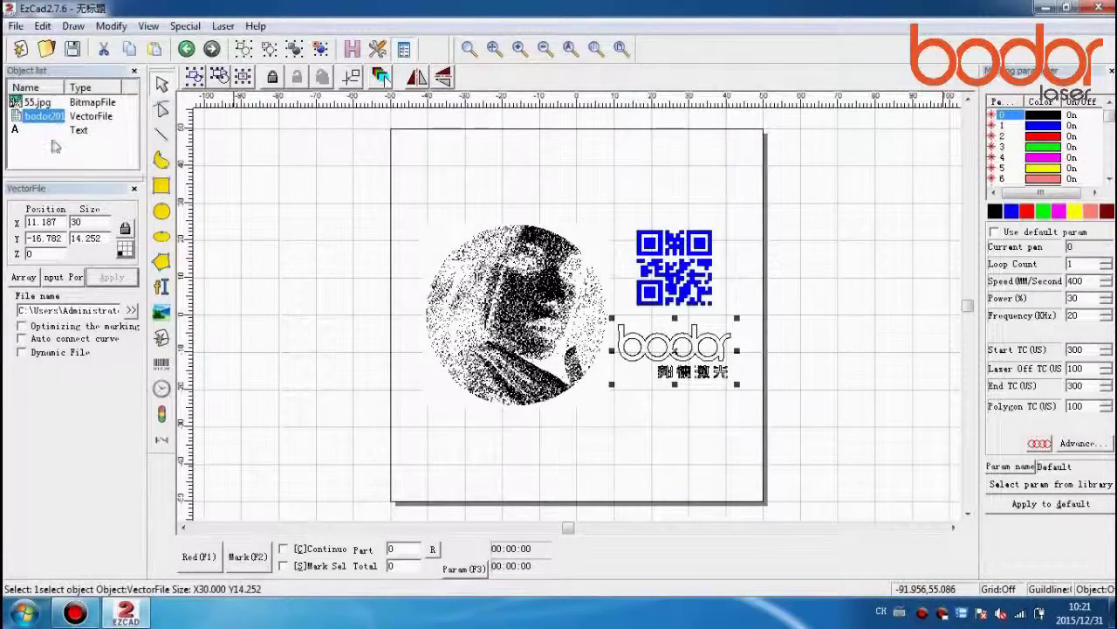
# Check which object each list entry represents, and move the vector logo below the QR code text so it is marked last
pyautogui.click(42, 103)
pyautogui.click(40, 103)
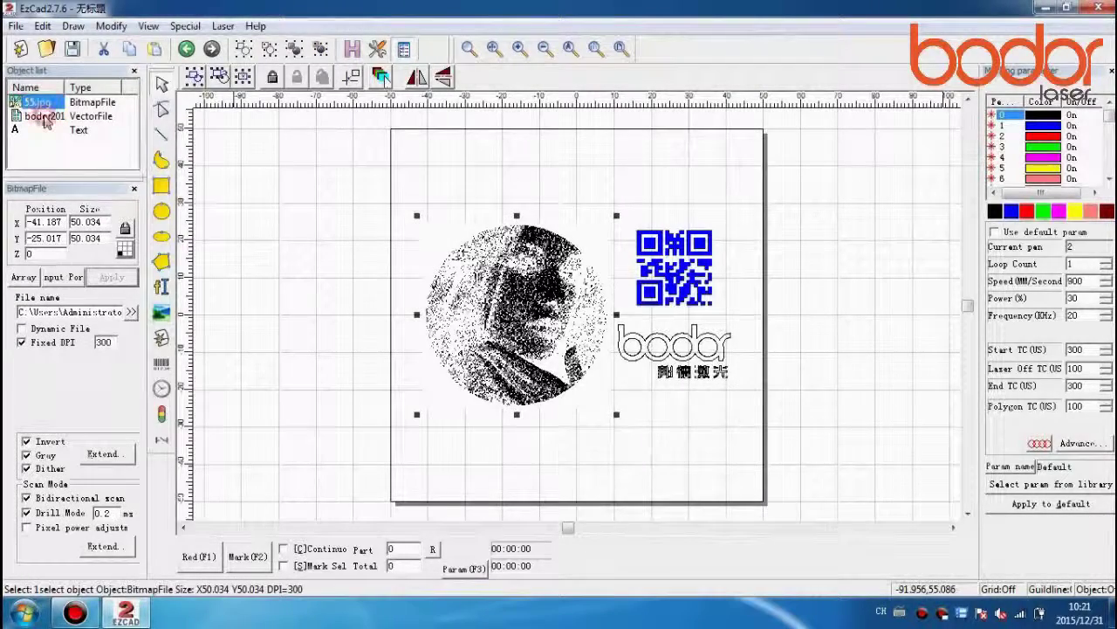
pyautogui.click(46, 119)
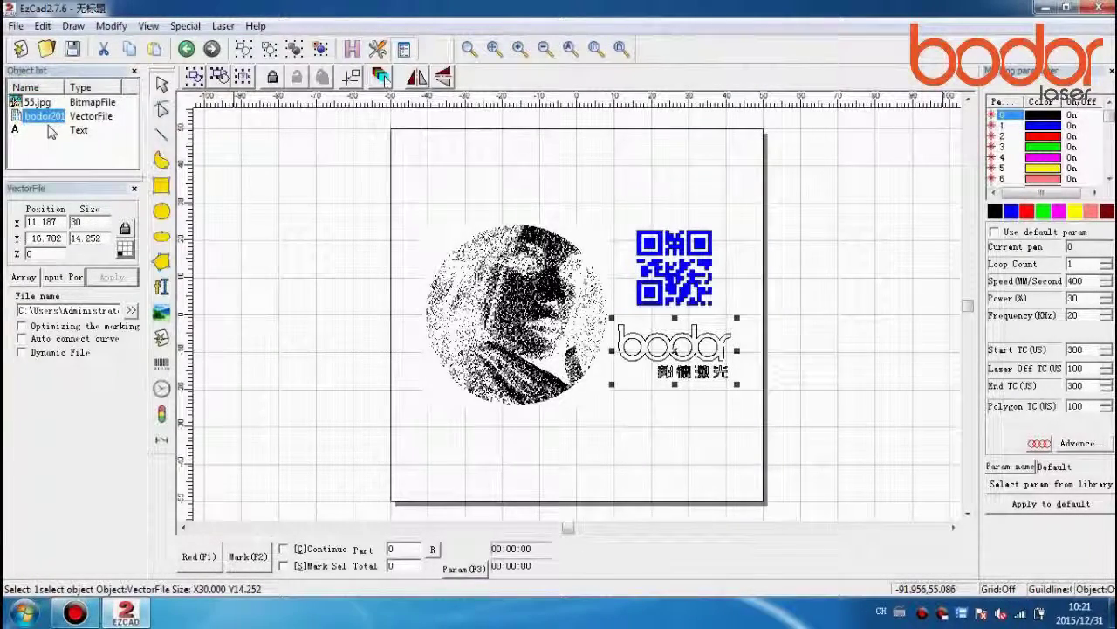
pyautogui.click(68, 130)
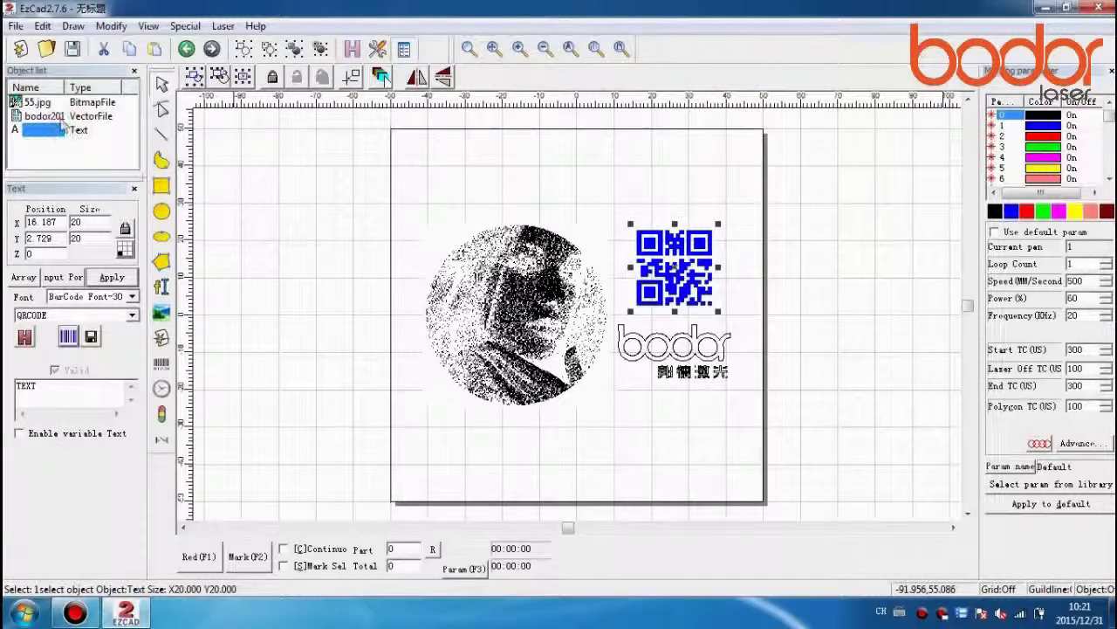
pyautogui.moveTo(57, 121); pyautogui.dragTo(58, 142)
pyautogui.click(65, 164)
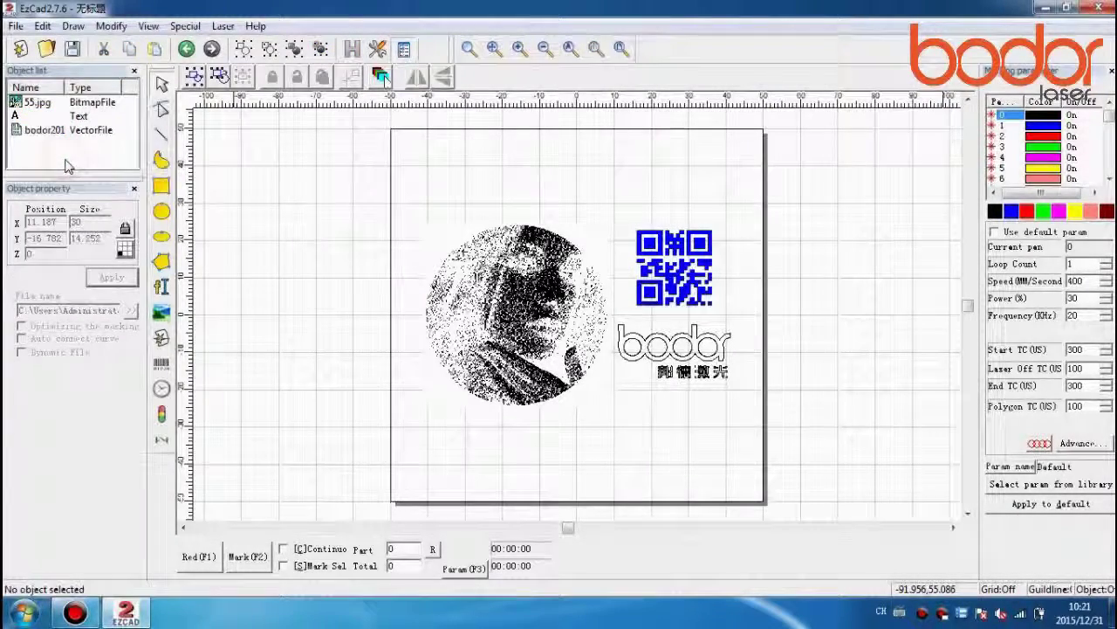
# Review the marking order by selecting the bitmap, QR code text and vector logo entries one after another, and clear the selection
pyautogui.click(92, 103)
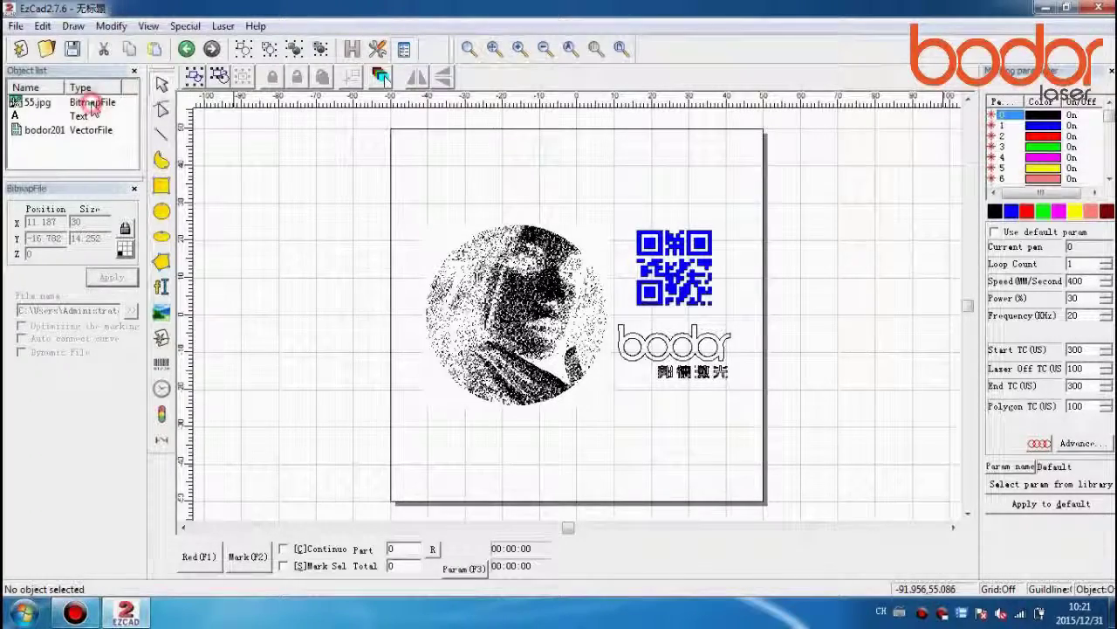
pyautogui.click(77, 115)
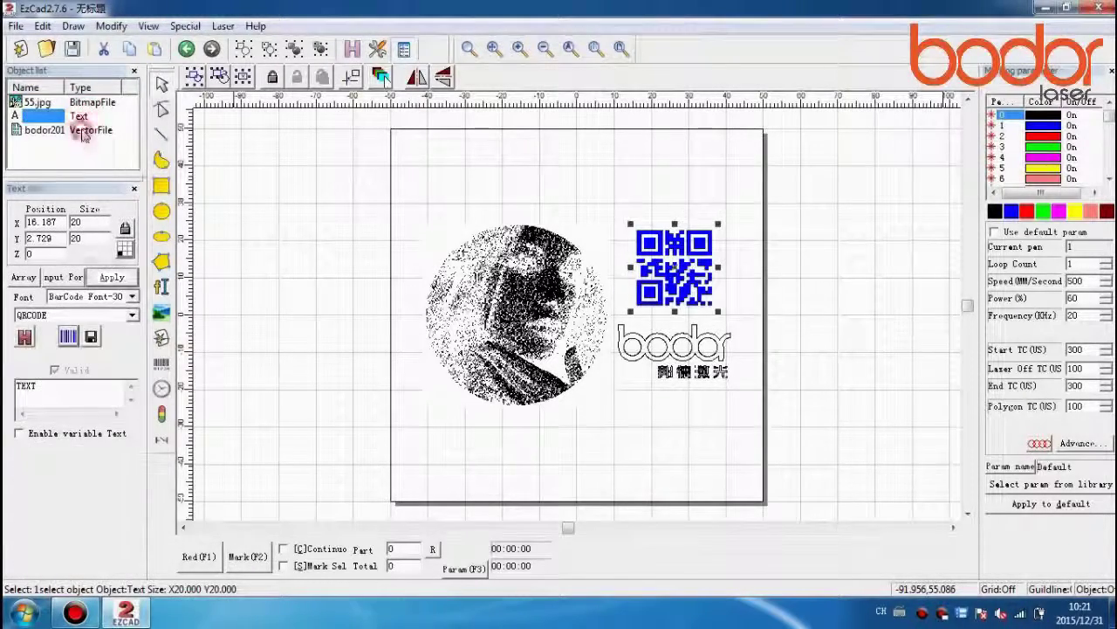
pyautogui.click(84, 133)
pyautogui.click(373, 238)
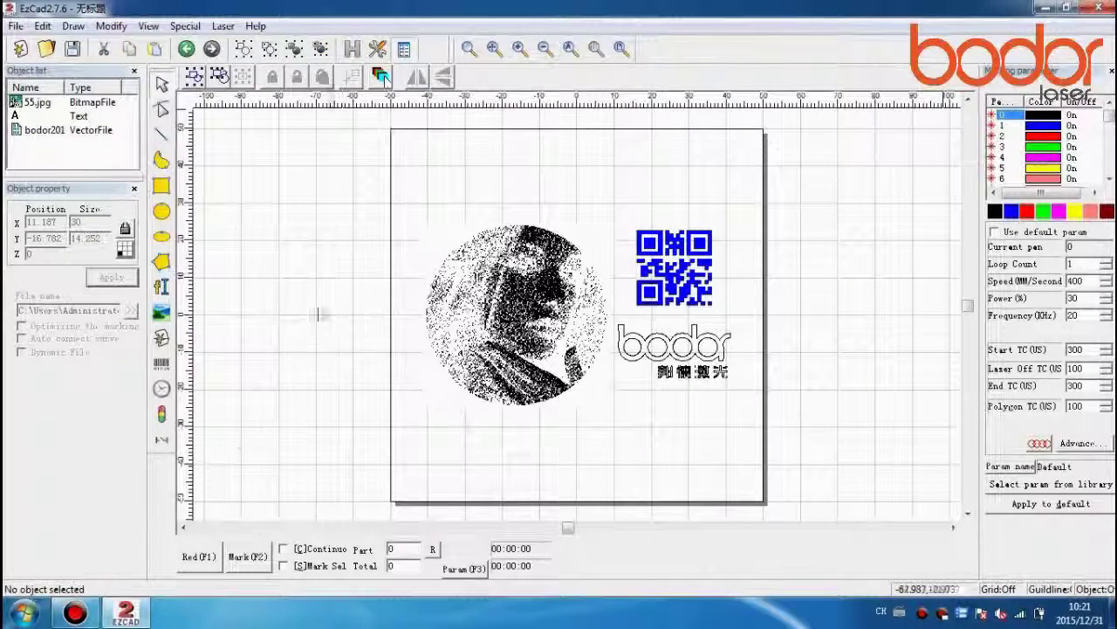
# Check the marking position on the workpiece with the red light preview, stop the preview, and start marking the whole layout
pyautogui.click(201, 563)
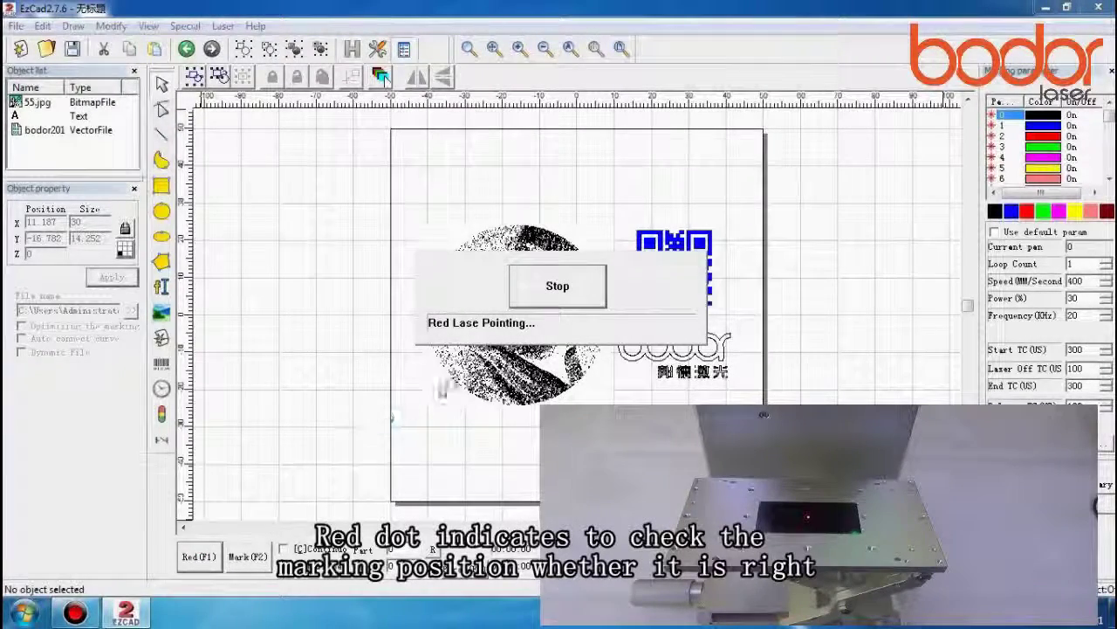
pyautogui.click(577, 299)
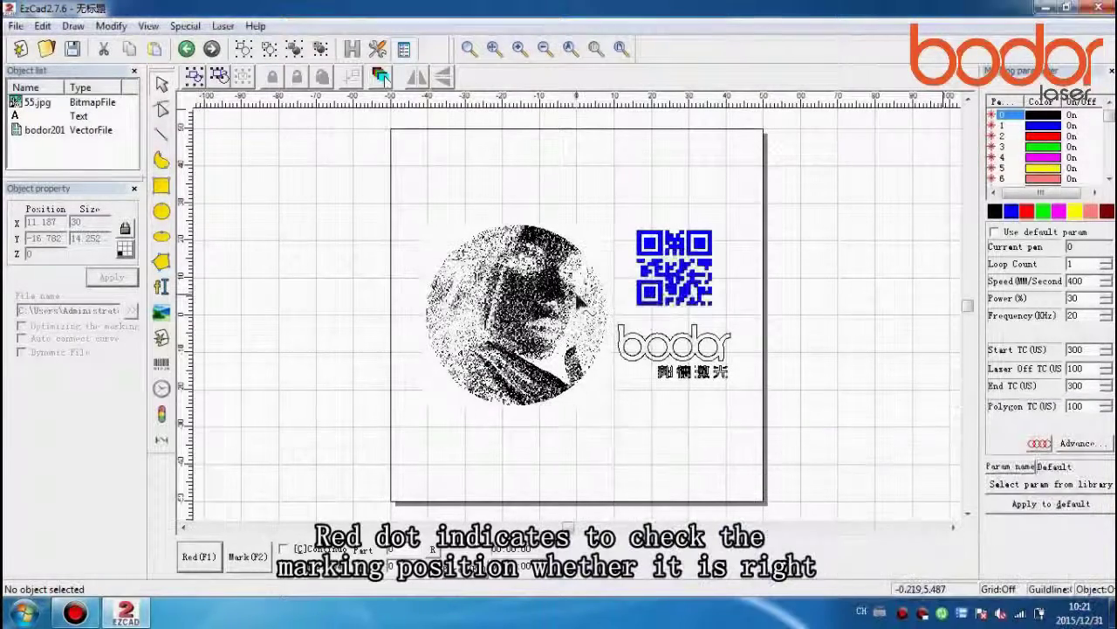
pyautogui.click(247, 558)
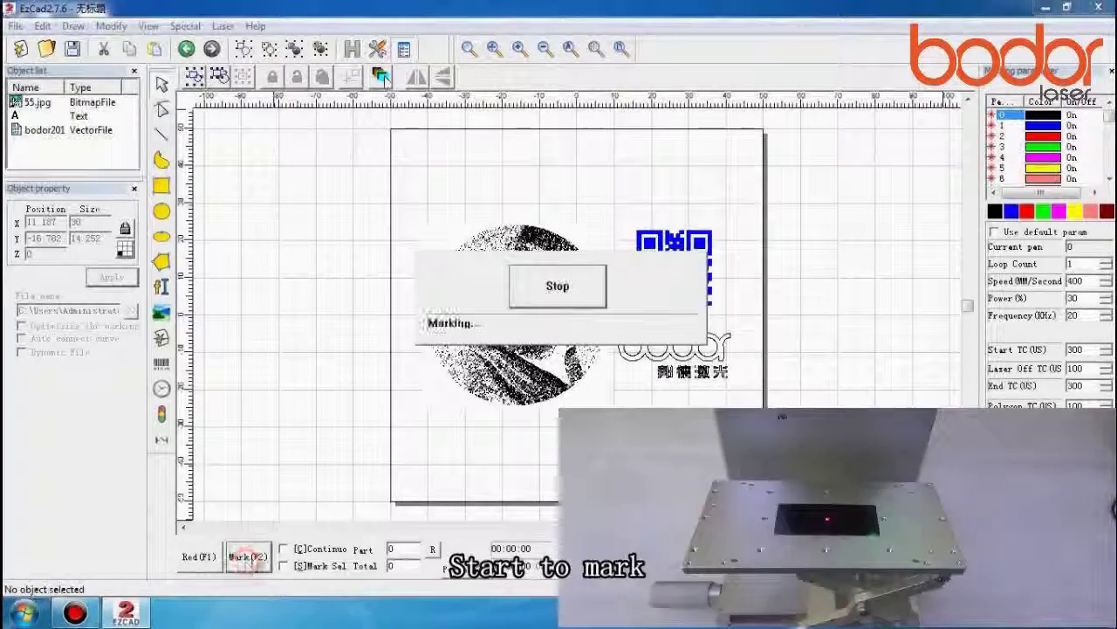